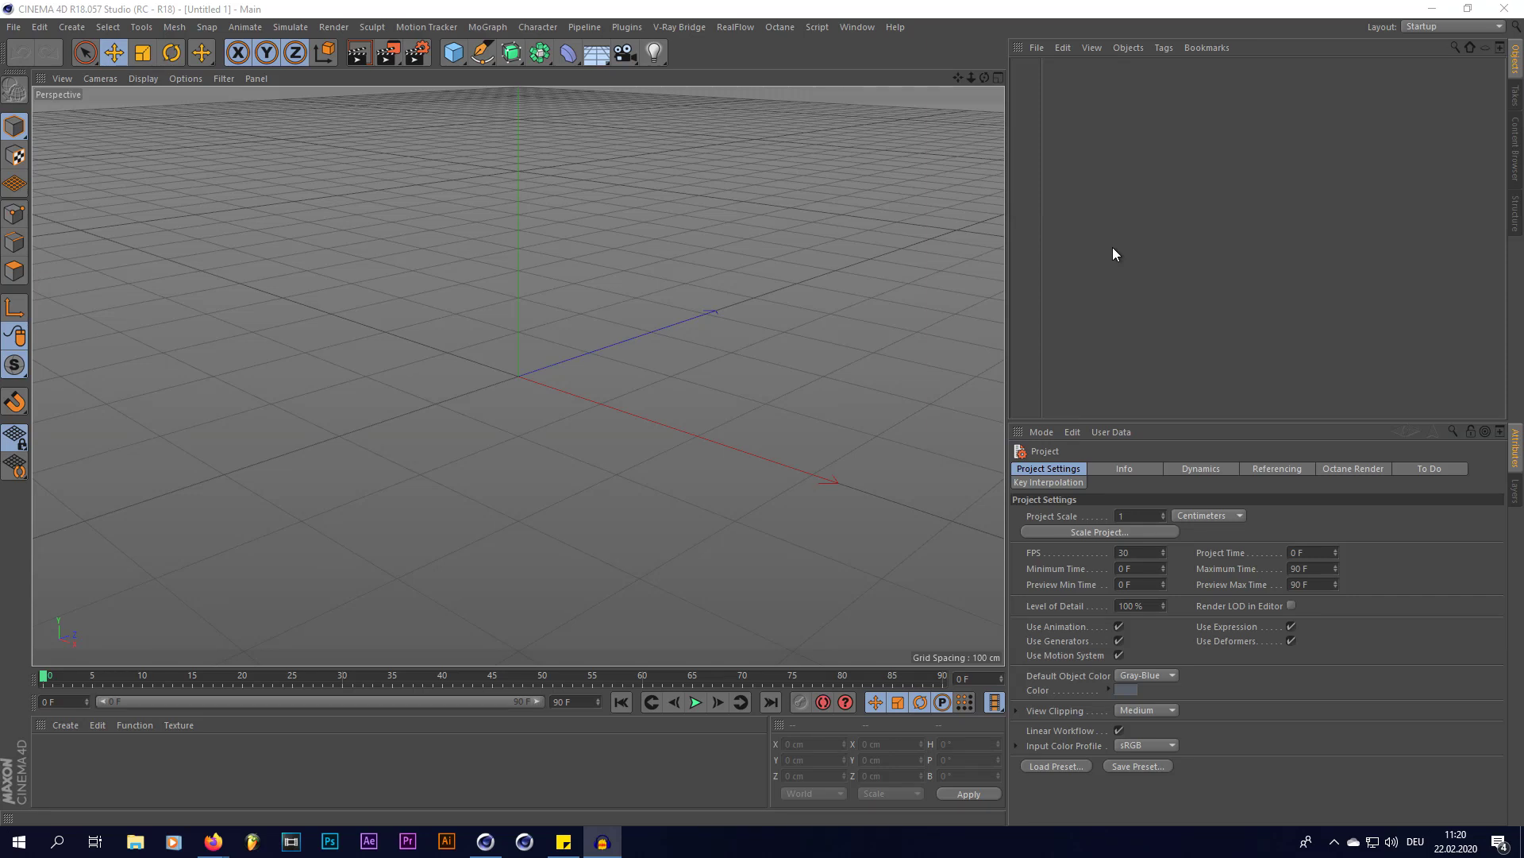
- Bring the Instagram profile forward in Firefox and scroll its post grid to the cracked stone face artwork
click(1112, 246)
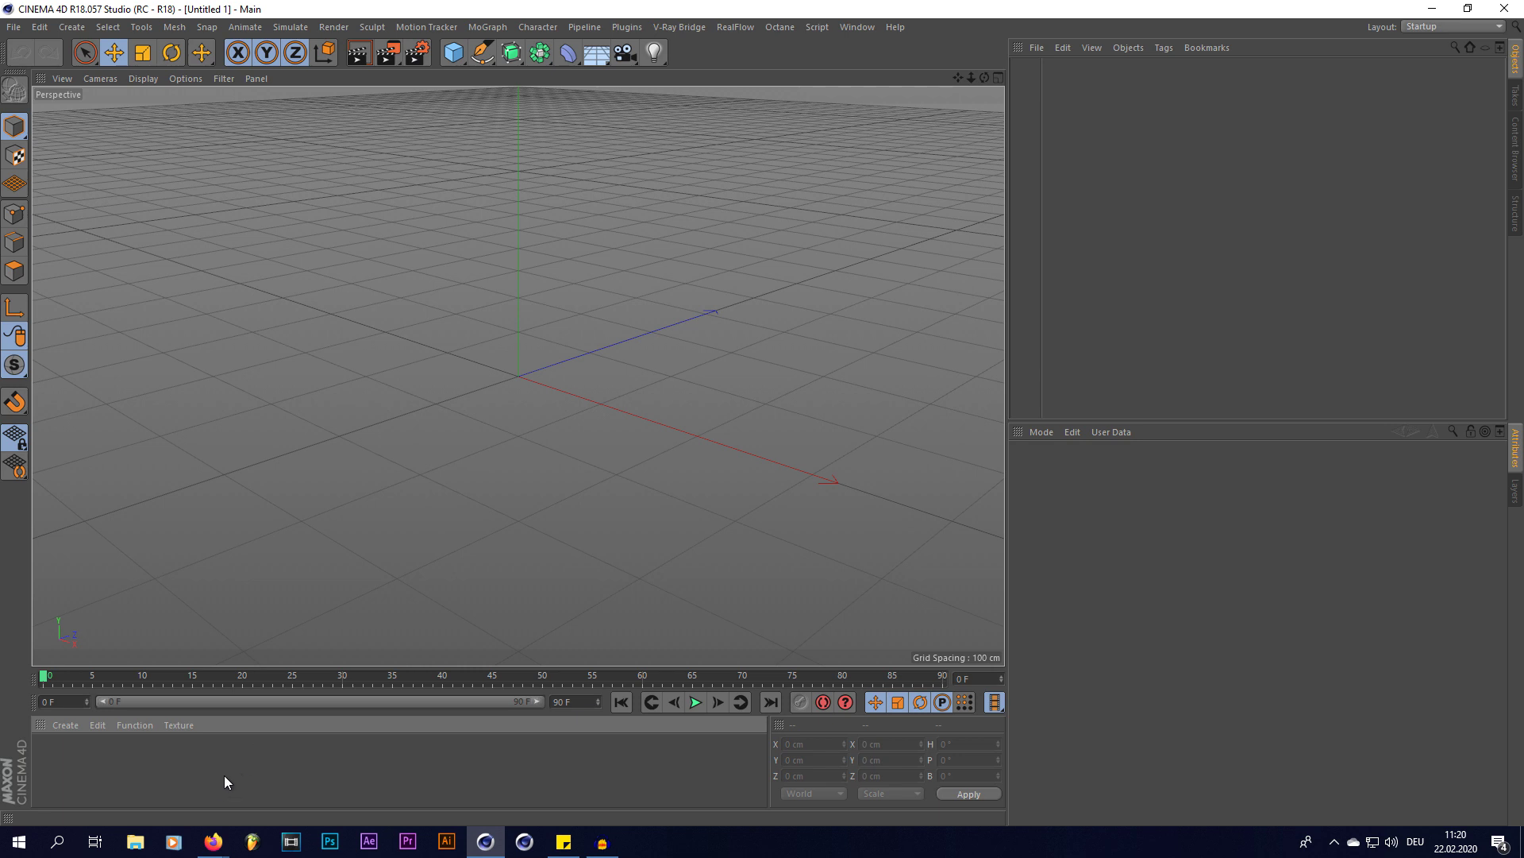
mouse_move(213, 835)
click(298, 766)
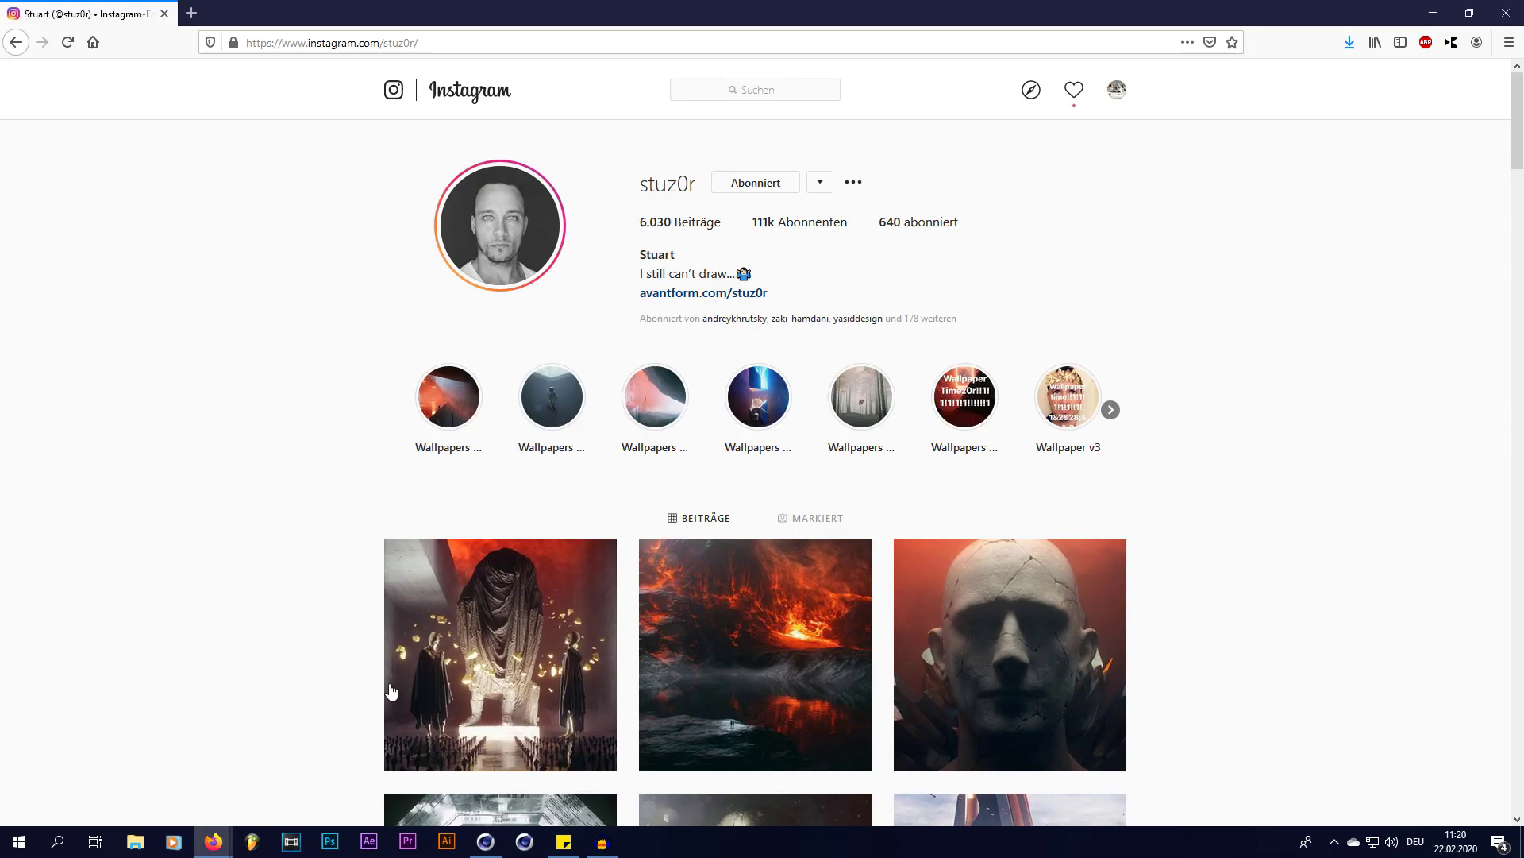
scroll(603, 540, down, 1)
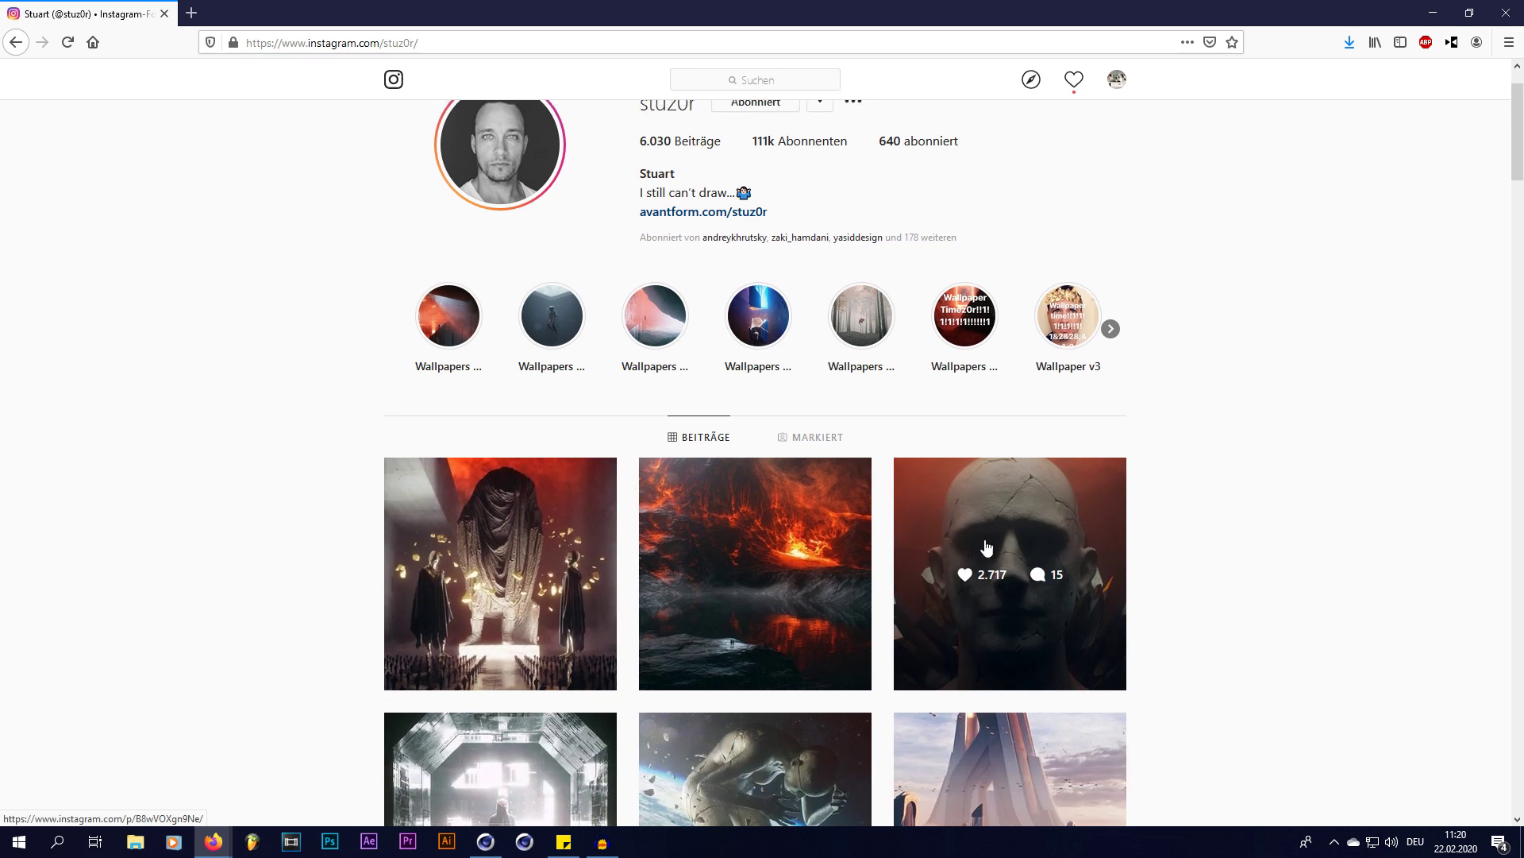
scroll(1006, 544, down, 1)
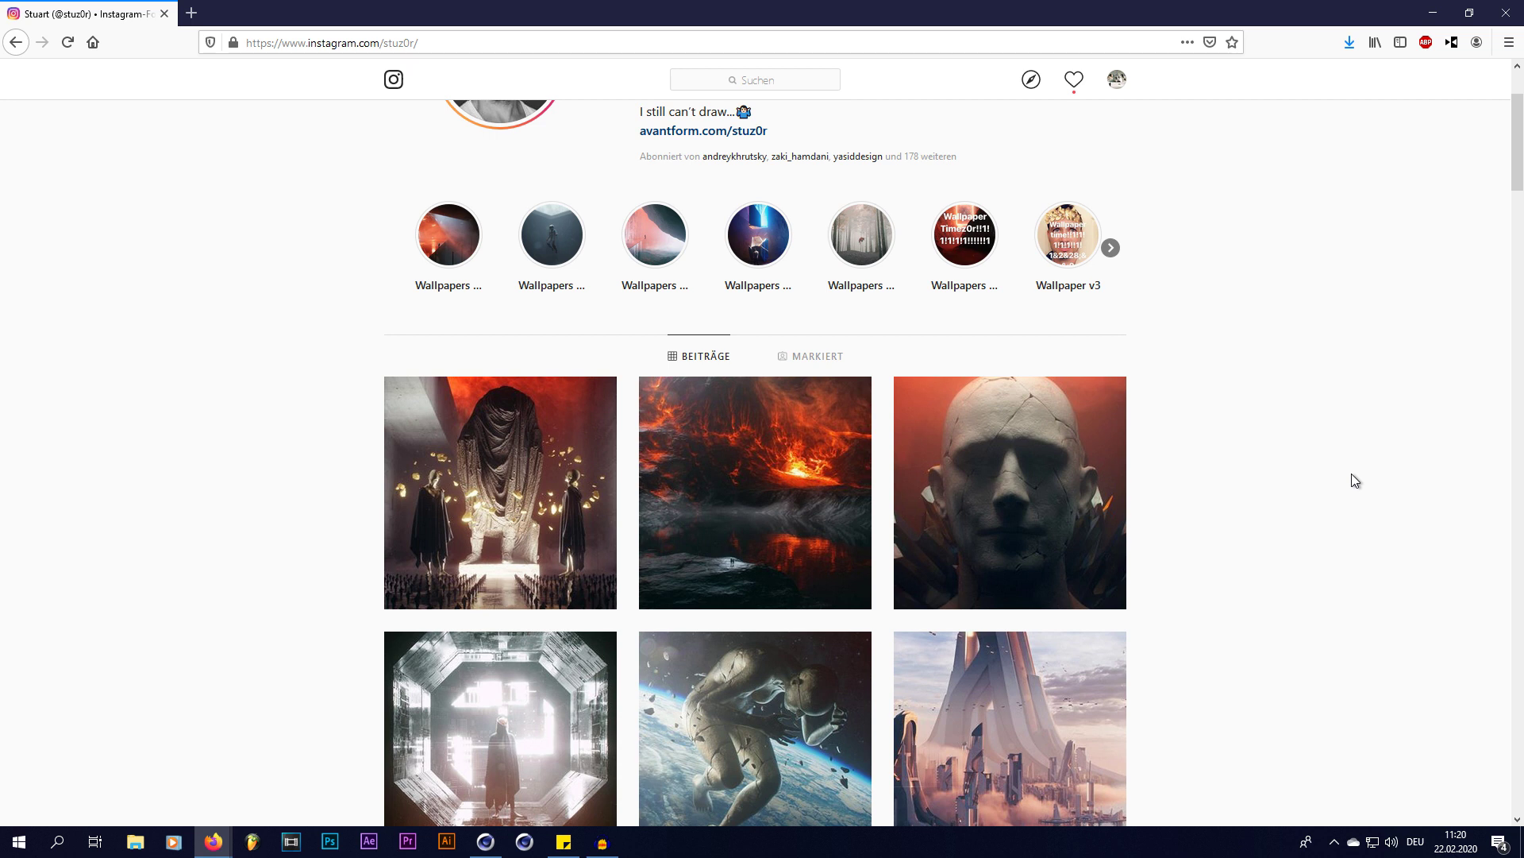
scroll(1351, 474, up, 2)
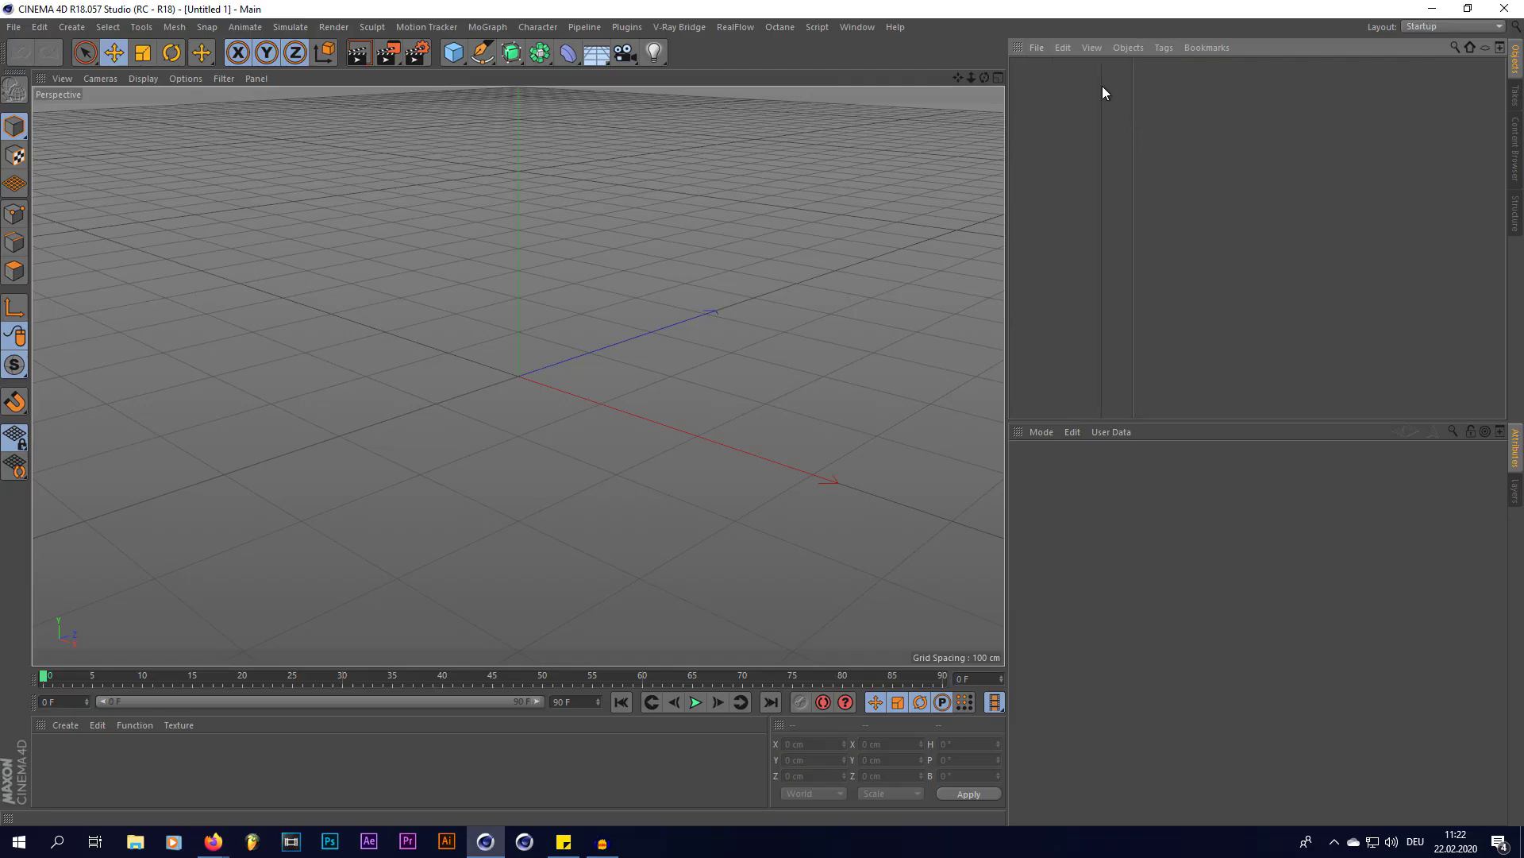
- Start Merge Objects and browse to the Models folder inside D:/Cinema 4d Downloads
click(1036, 49)
click(1057, 73)
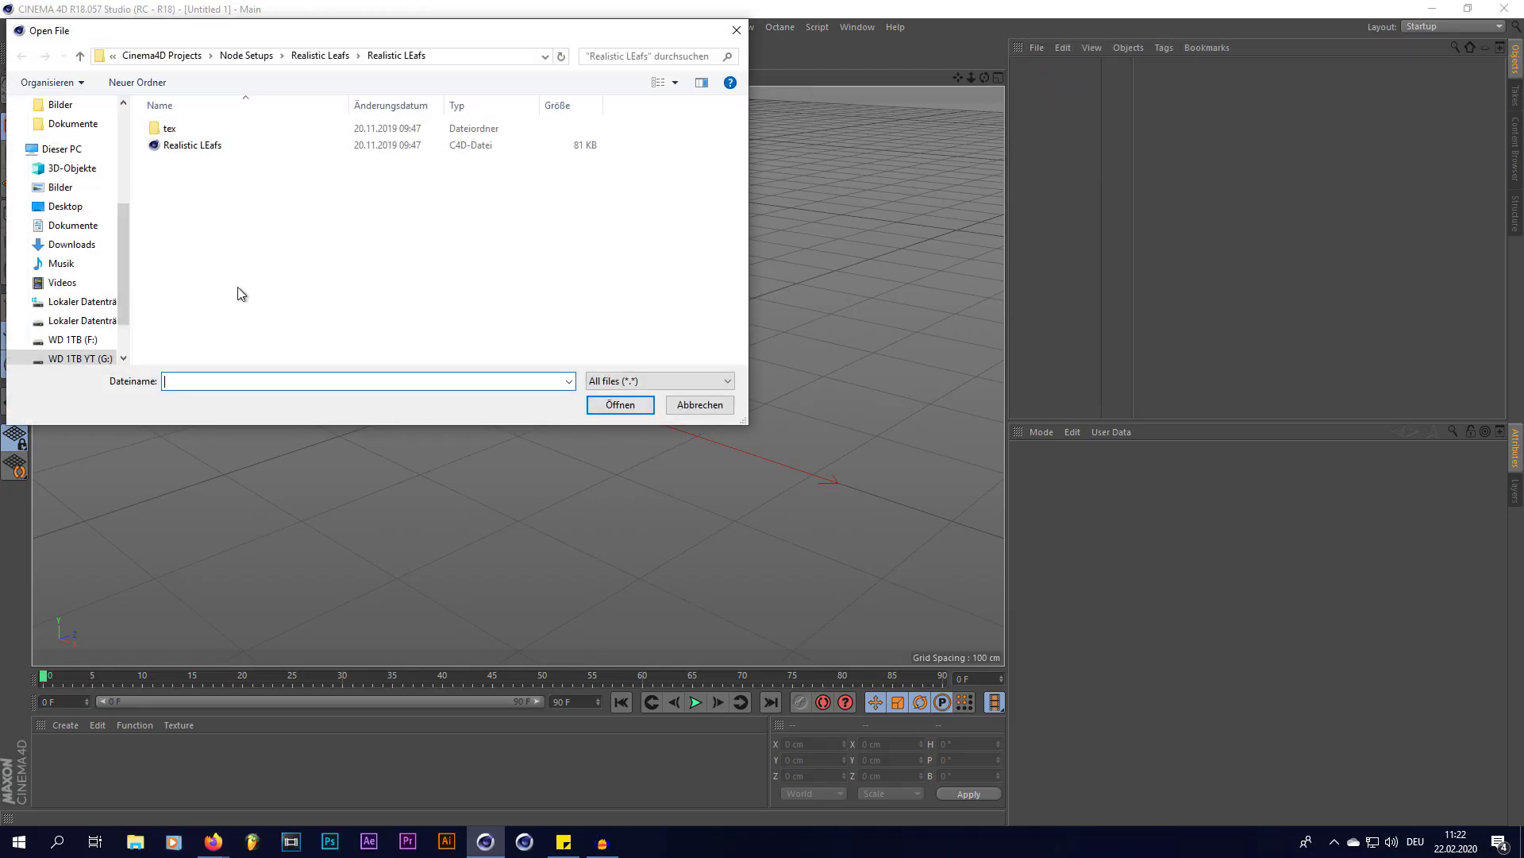
click(112, 321)
double_click(199, 248)
scroll(202, 270, down, 1)
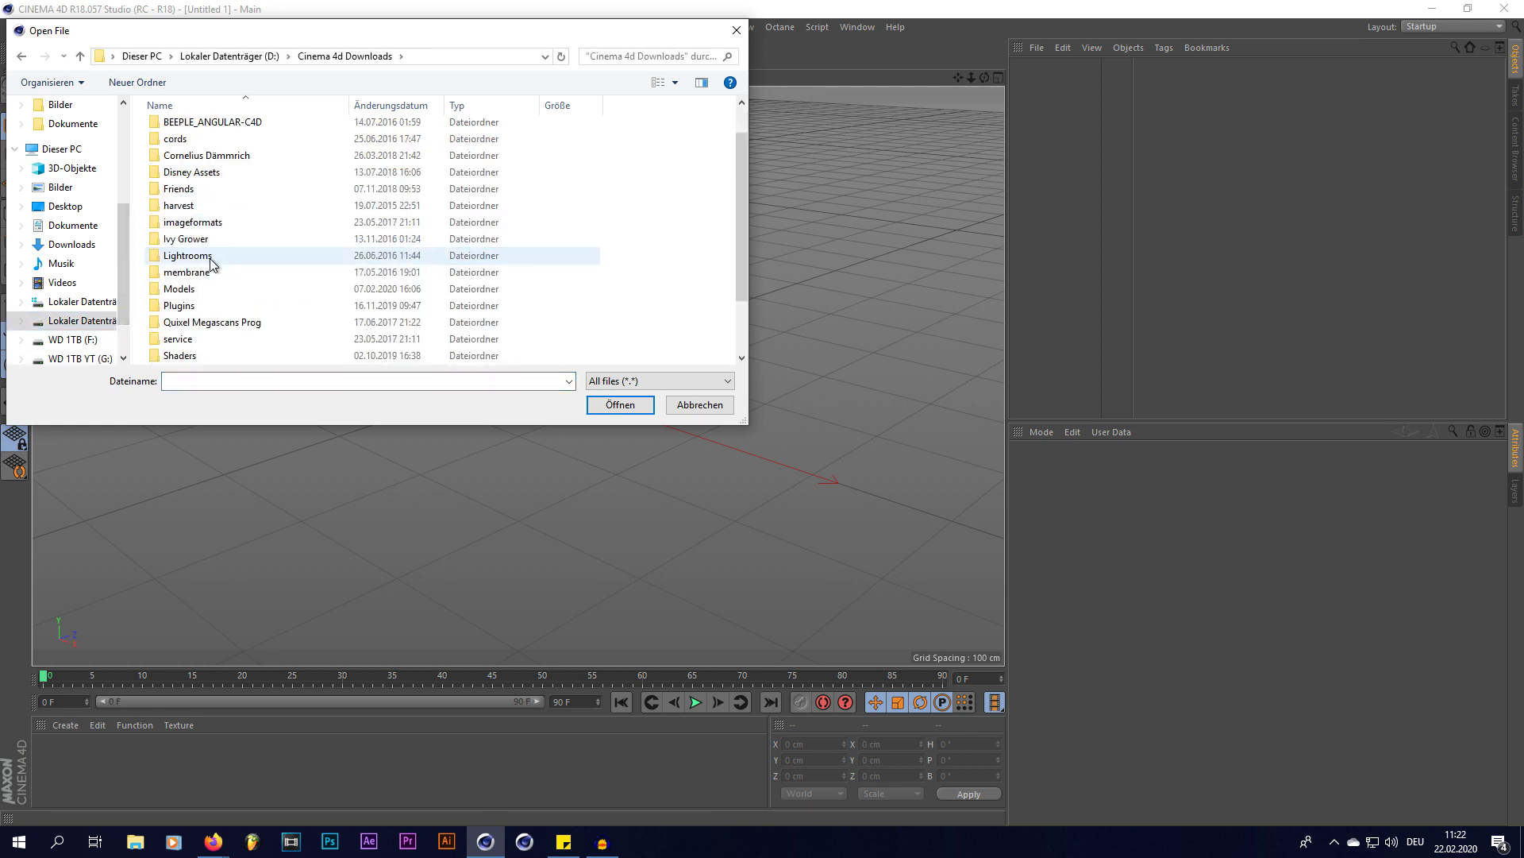
click(197, 288)
double_click(197, 288)
- Import the Lucy pose OBJ from FrenchMonkey/TFMSTYLE - Asset Pack/04-Poses with default OBJ settings
scroll(231, 245, down, 3)
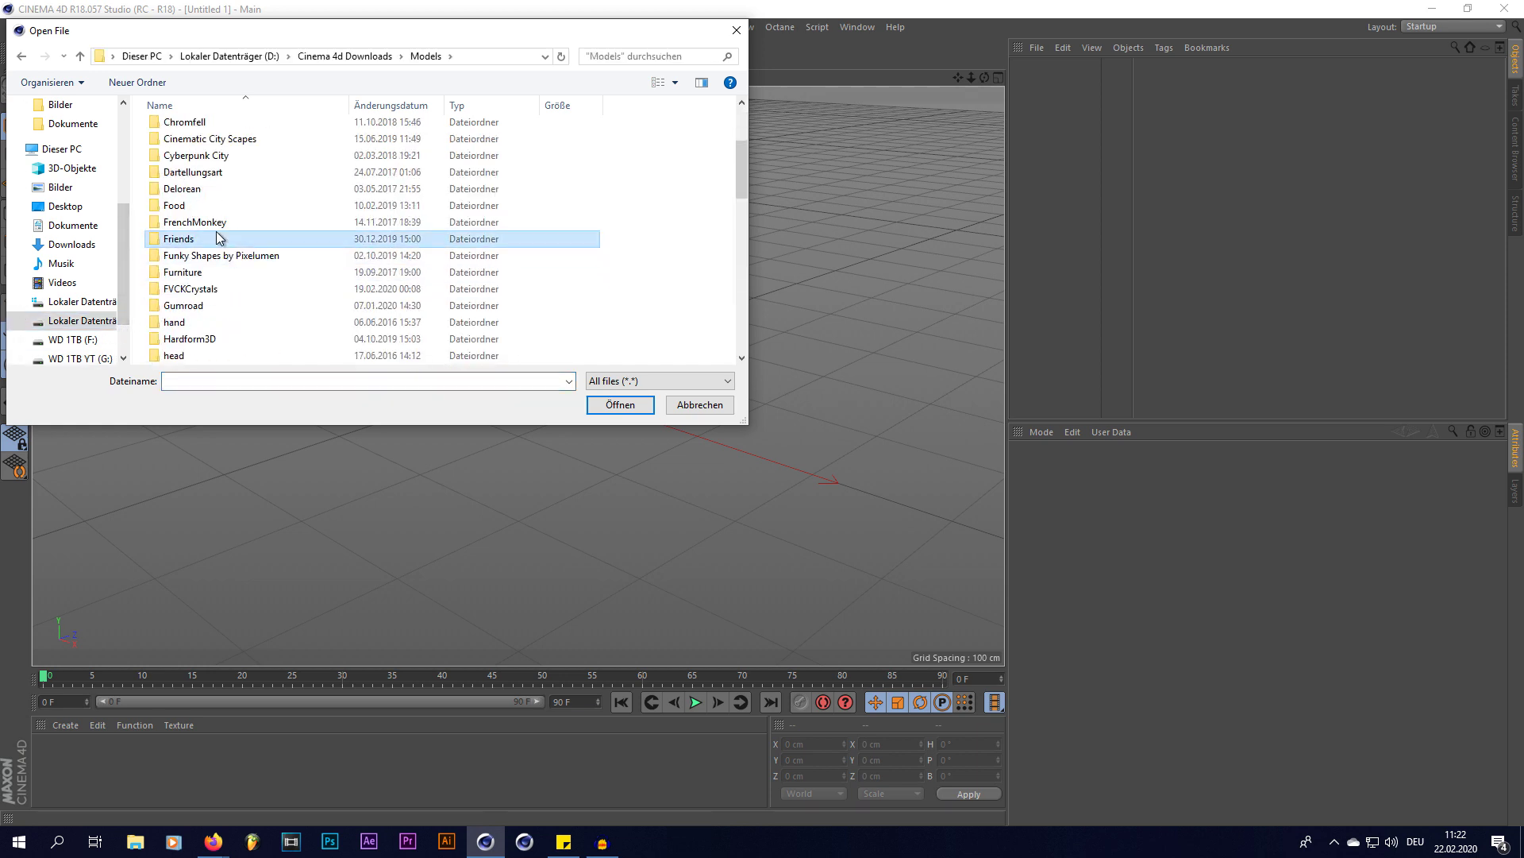
double_click(214, 225)
double_click(208, 146)
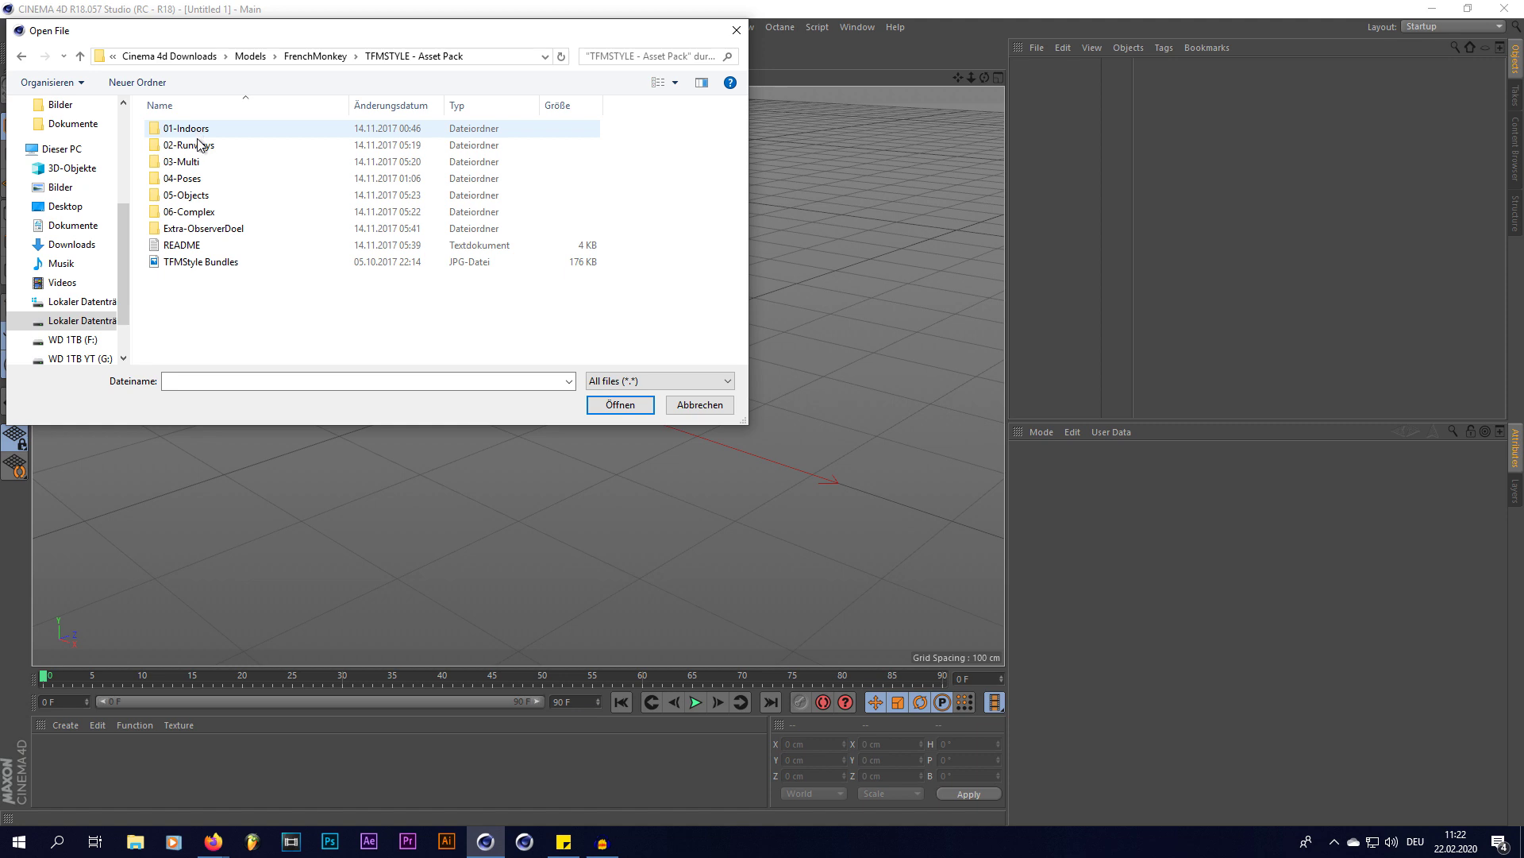
double_click(190, 178)
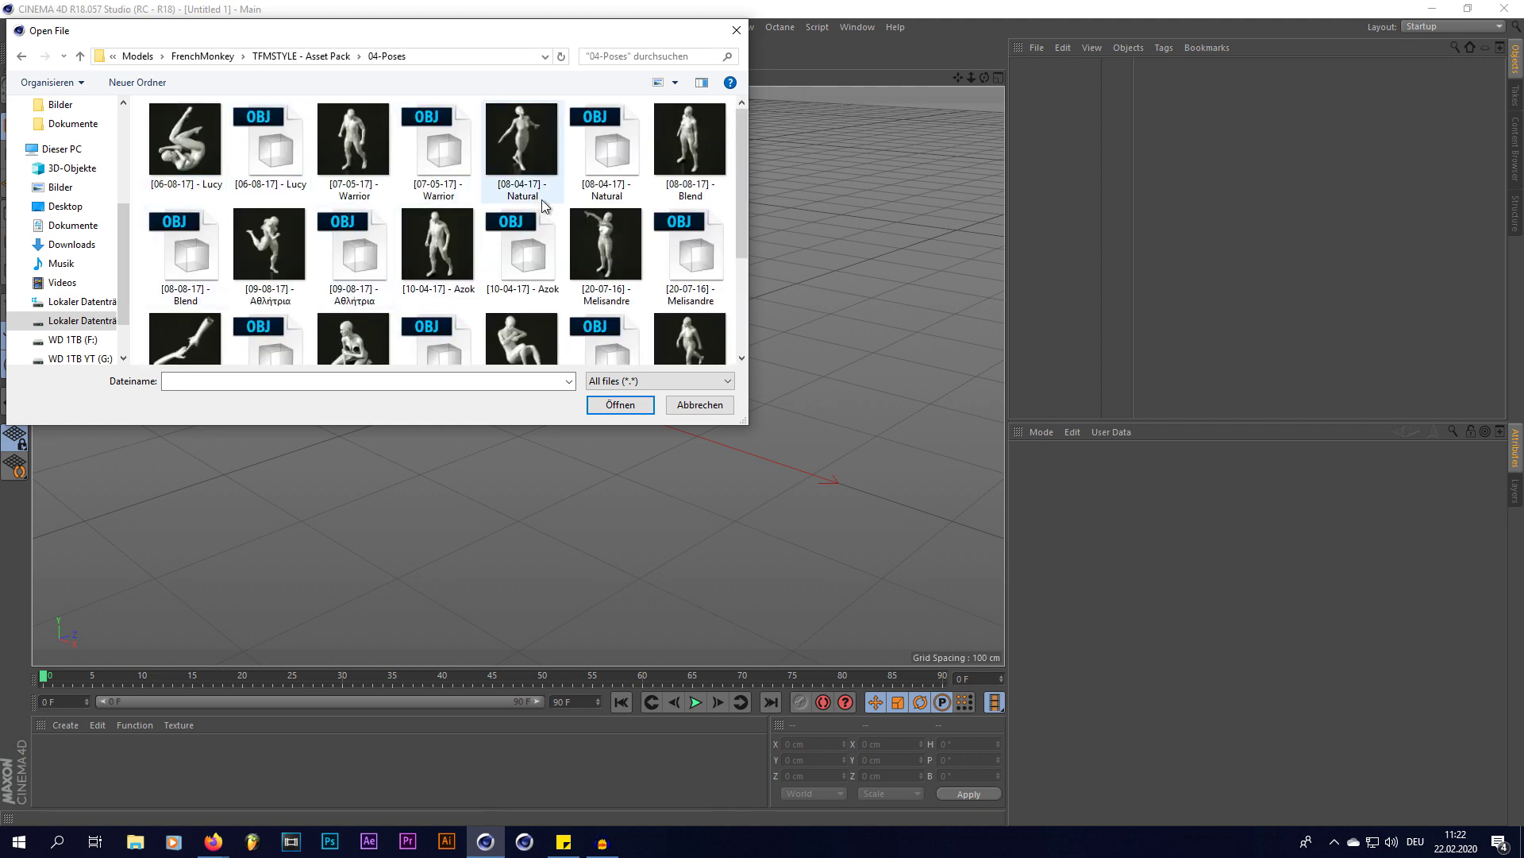
double_click(268, 163)
click(242, 368)
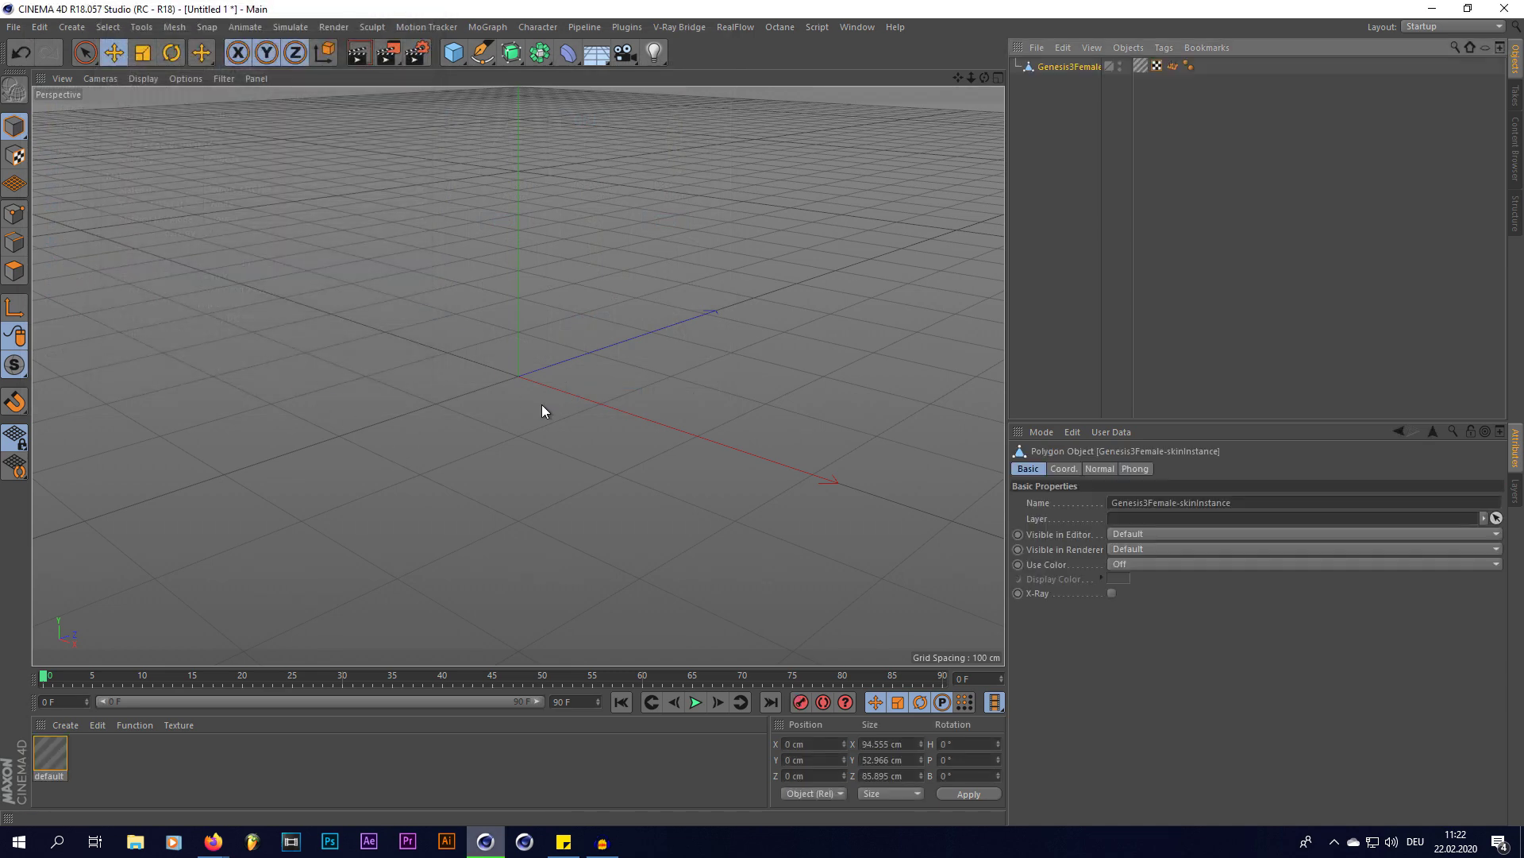
scroll(540, 370, up, 10)
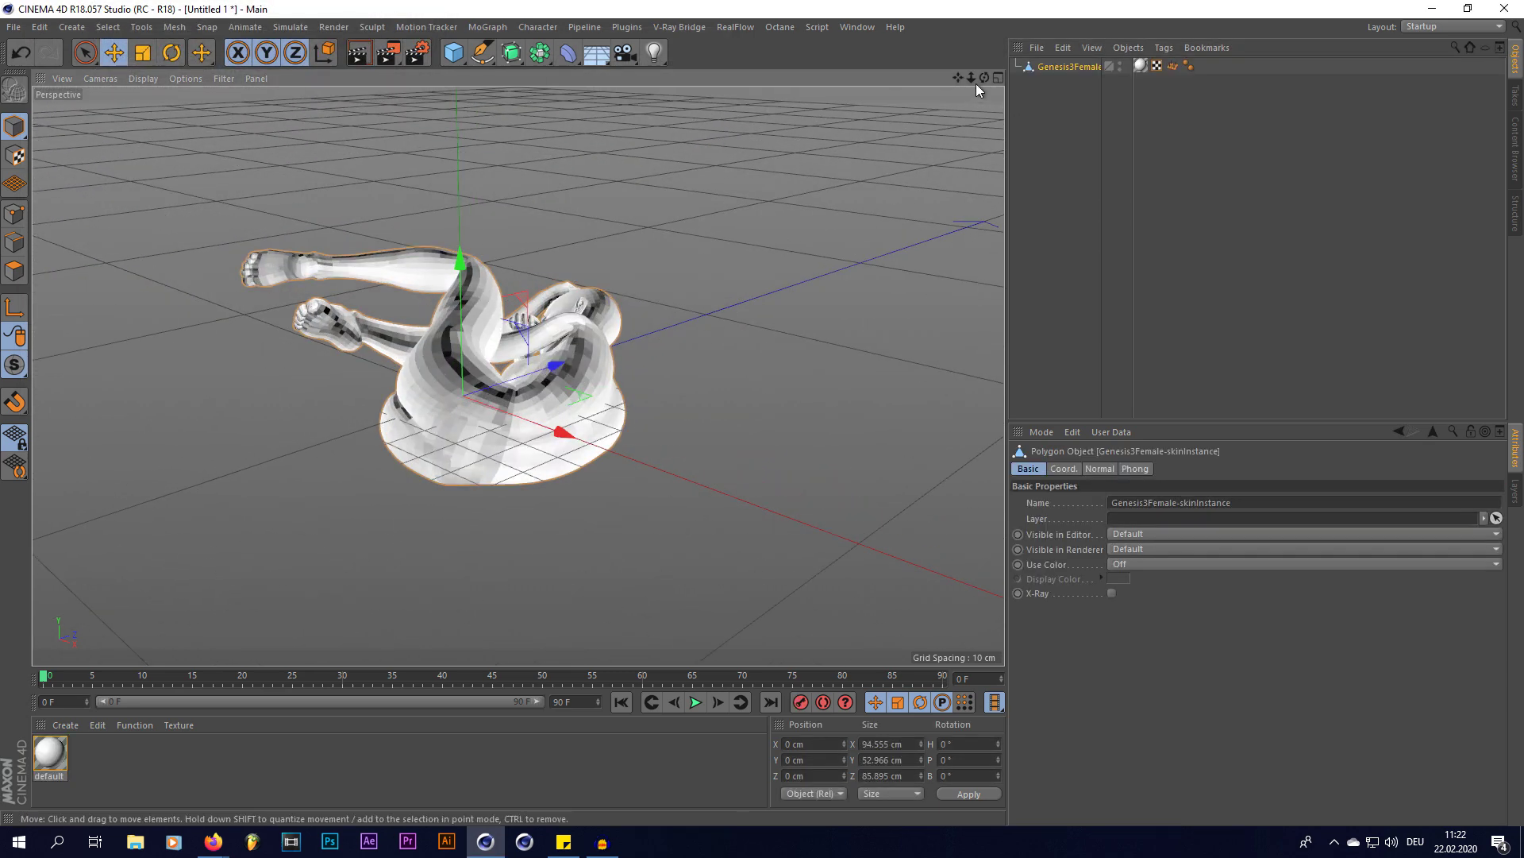
mouse_move(984, 78)
mouse_down()
mouse_move(897, 80)
mouse_move(983, 78)
mouse_up()
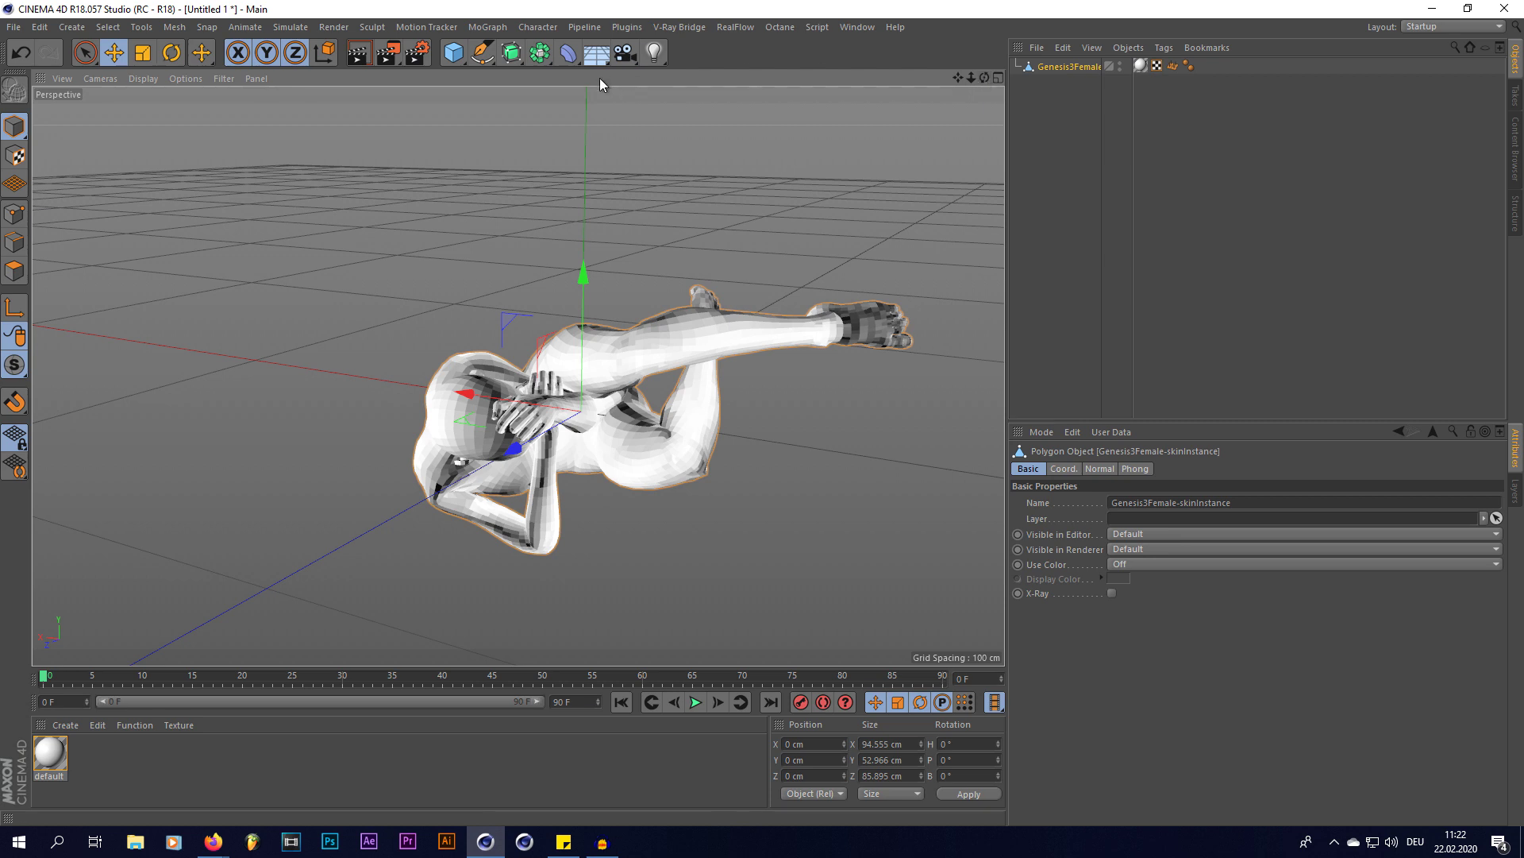
- Add a Voronoi Fracture object and parent Genesis3Female under it
click(488, 29)
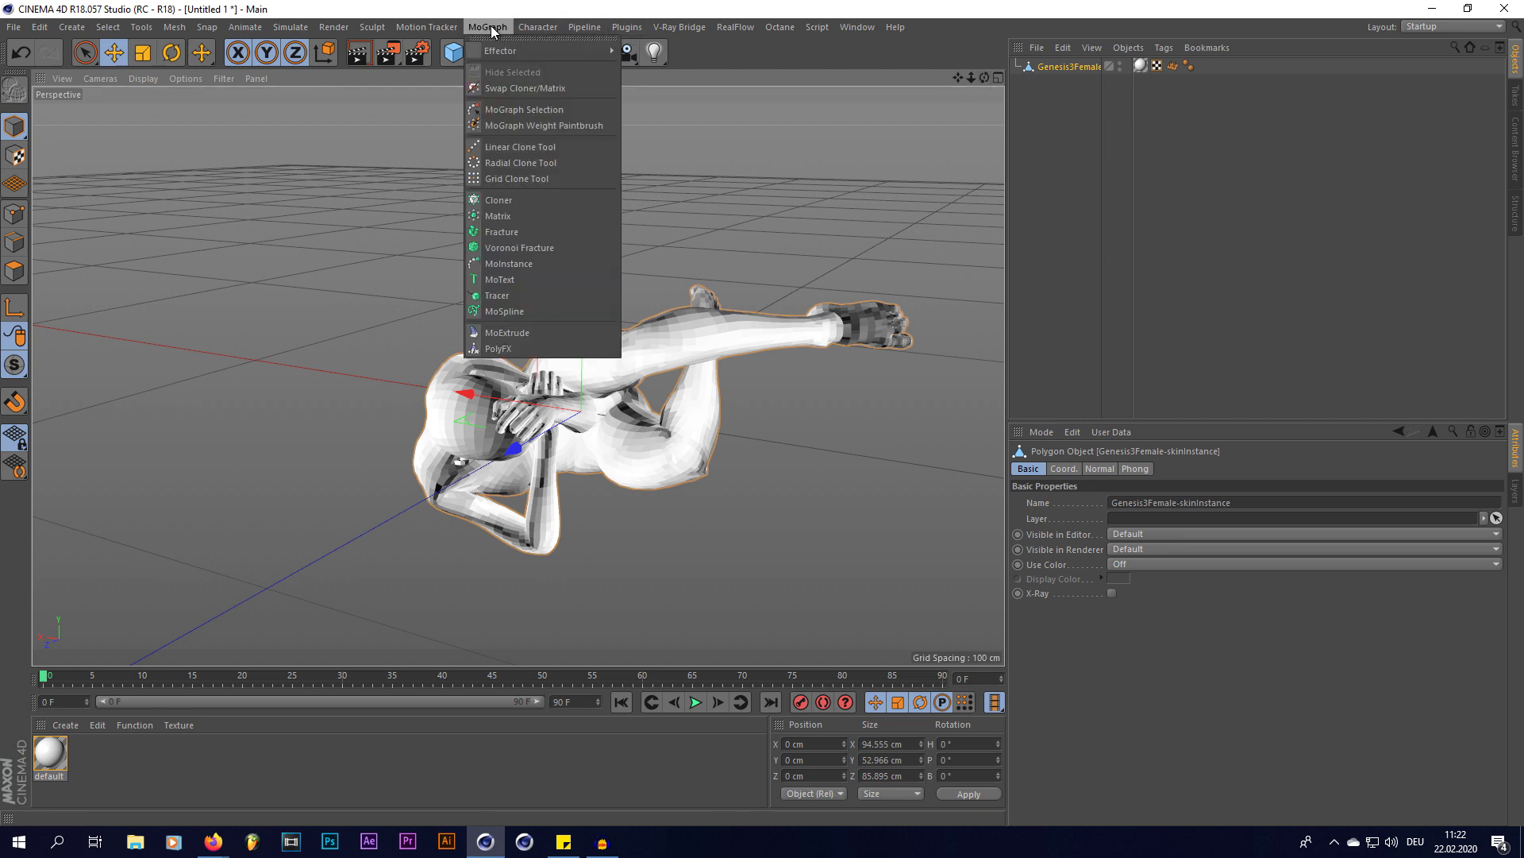
click(518, 248)
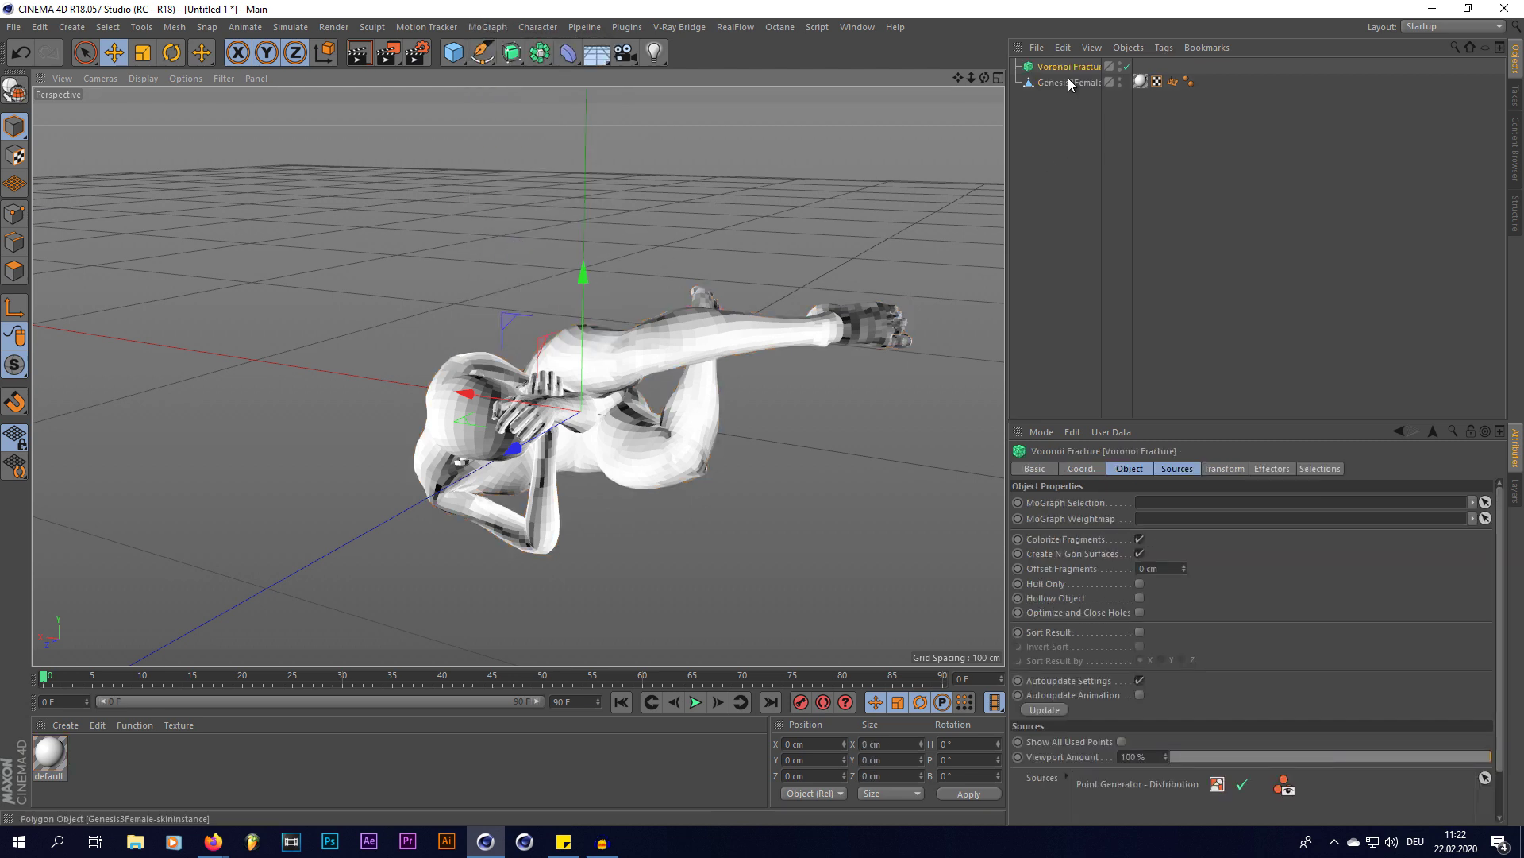
drag(1058, 84, 915, 103)
scroll(638, 404, up, 6)
scroll(848, 189, down, 3)
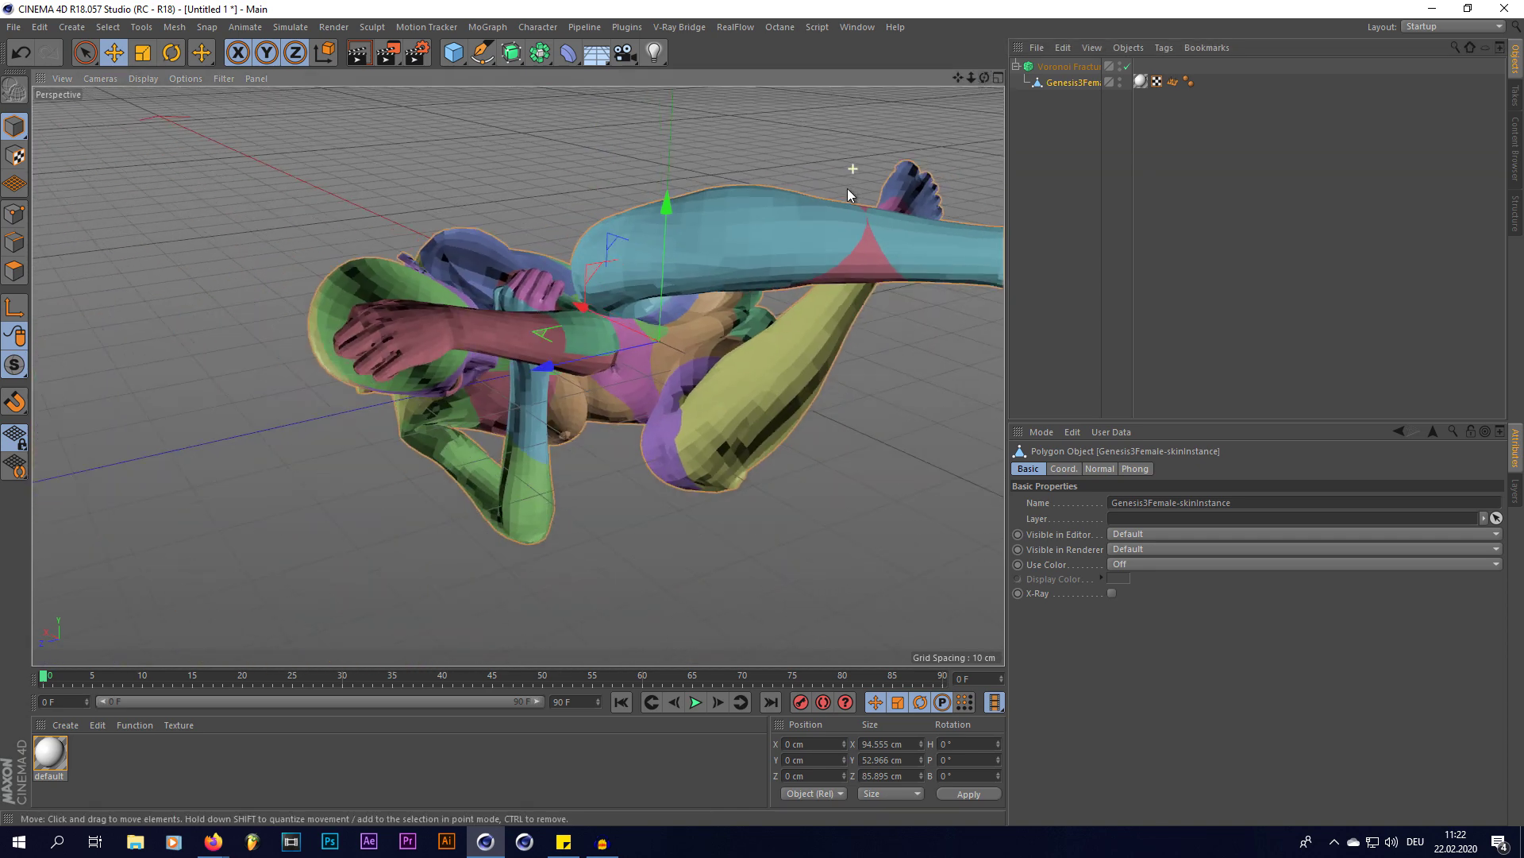
- Set the fracture's Point Generator distribution type to Normal
click(1056, 68)
scroll(1501, 605, down, 2)
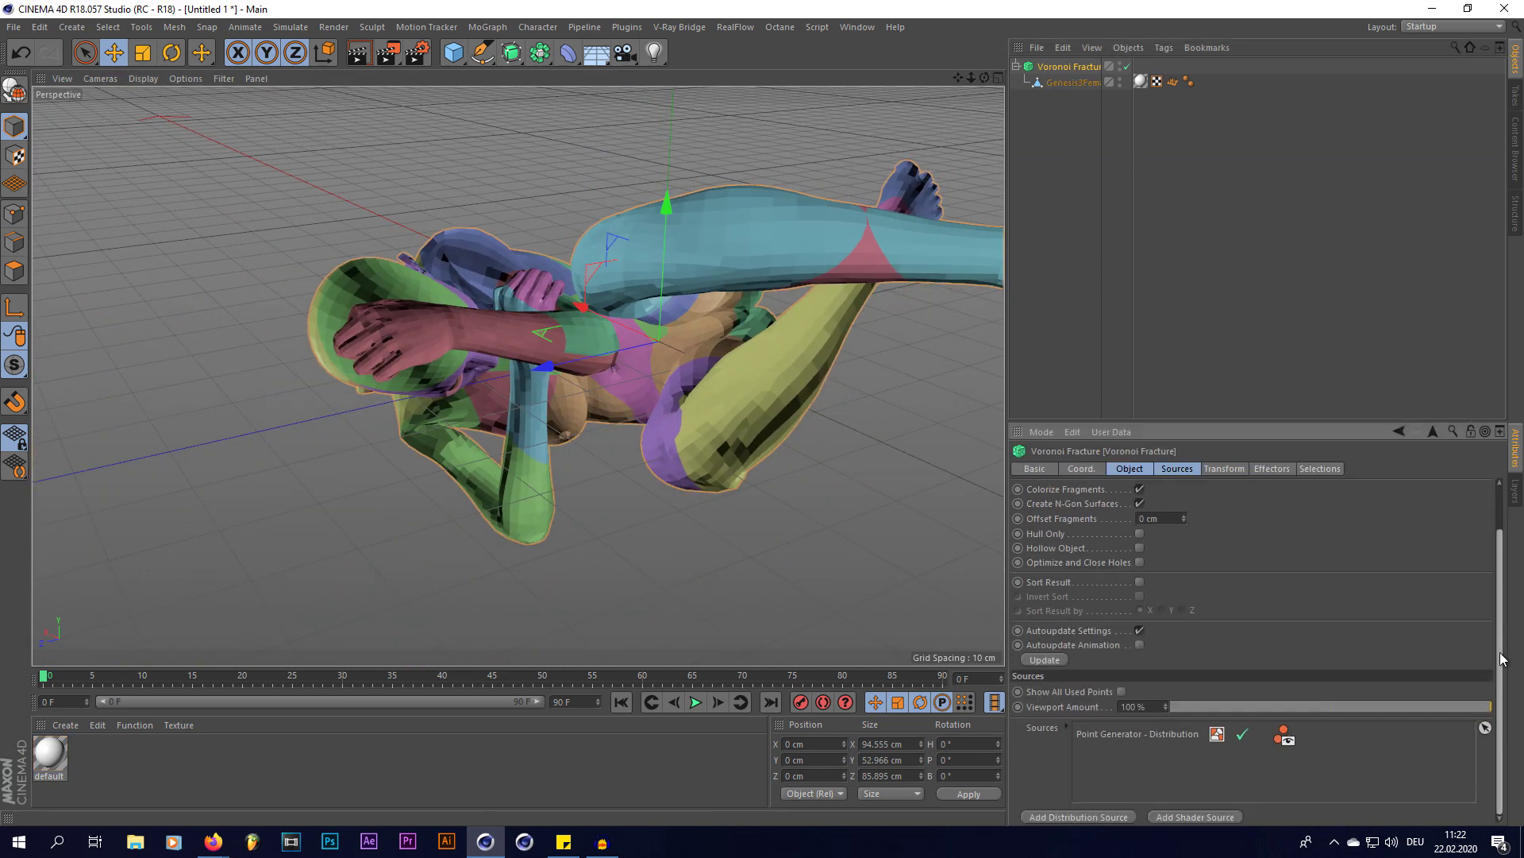
click(1135, 736)
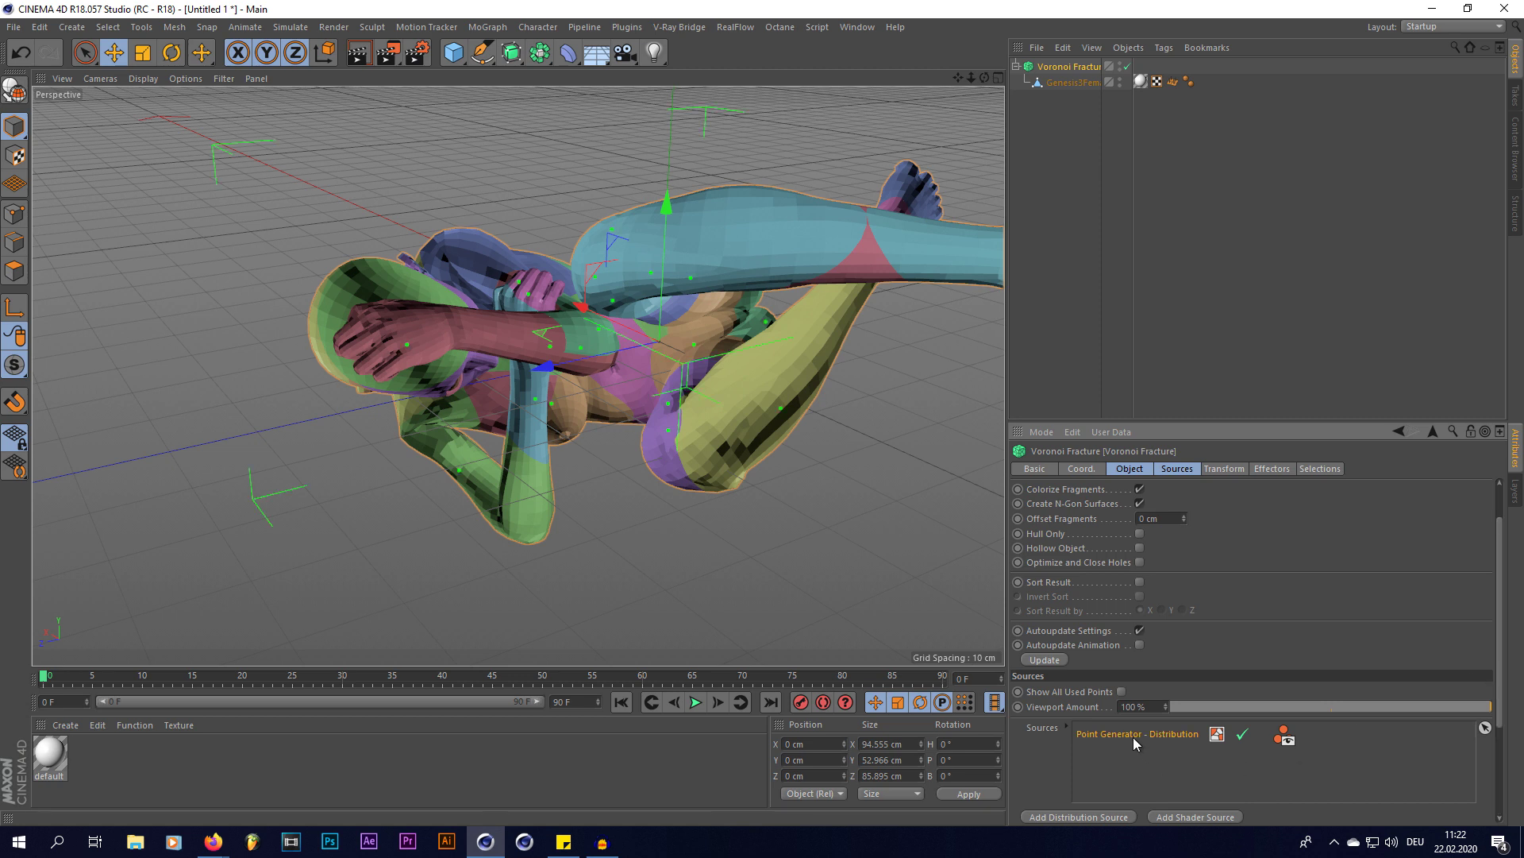
click(1189, 469)
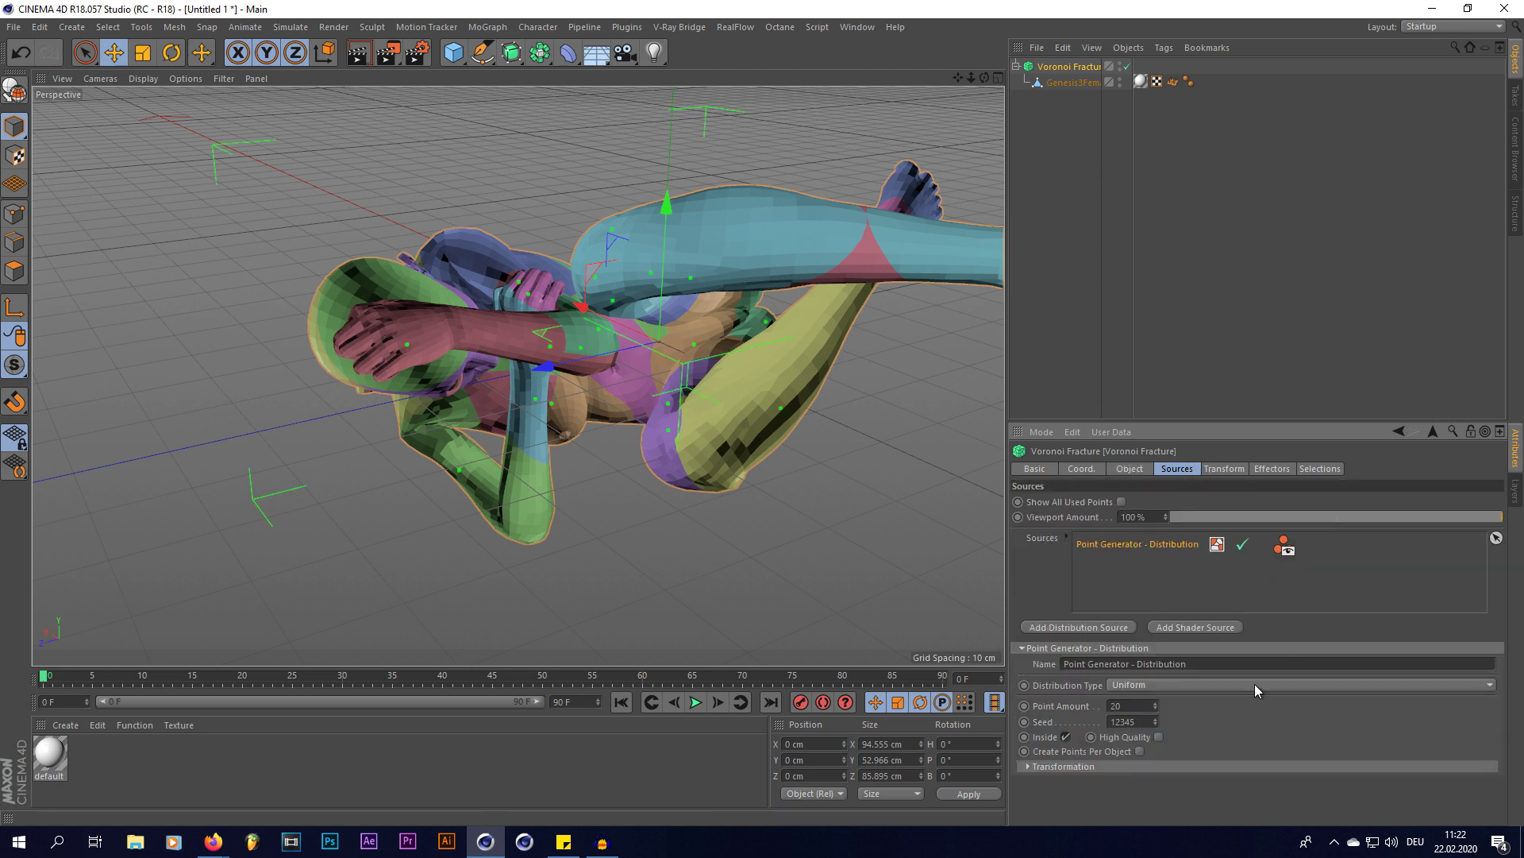
click(1141, 688)
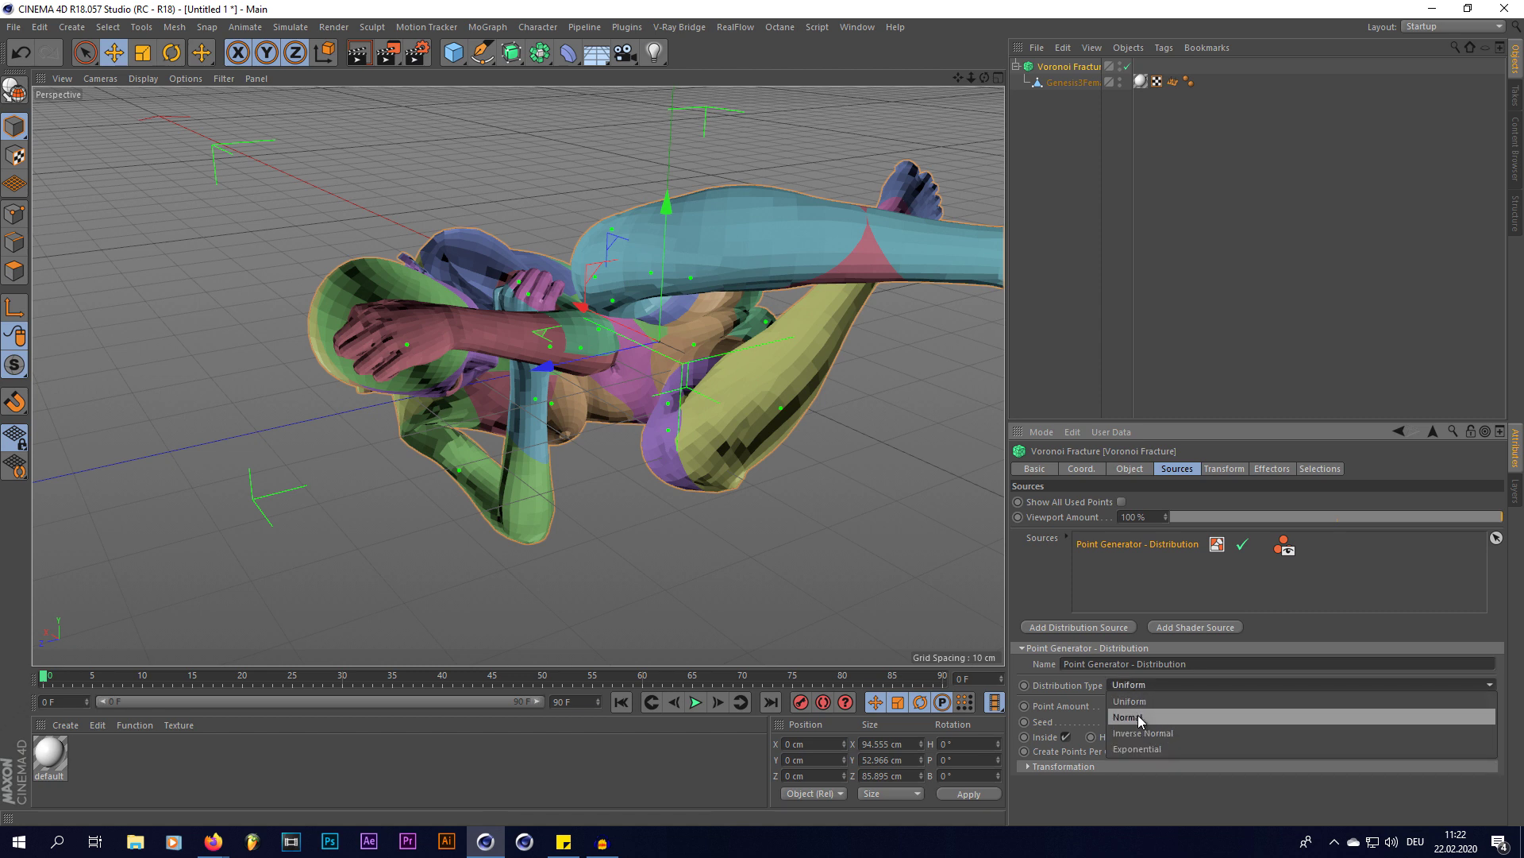
click(1137, 717)
scroll(701, 491, down, 3)
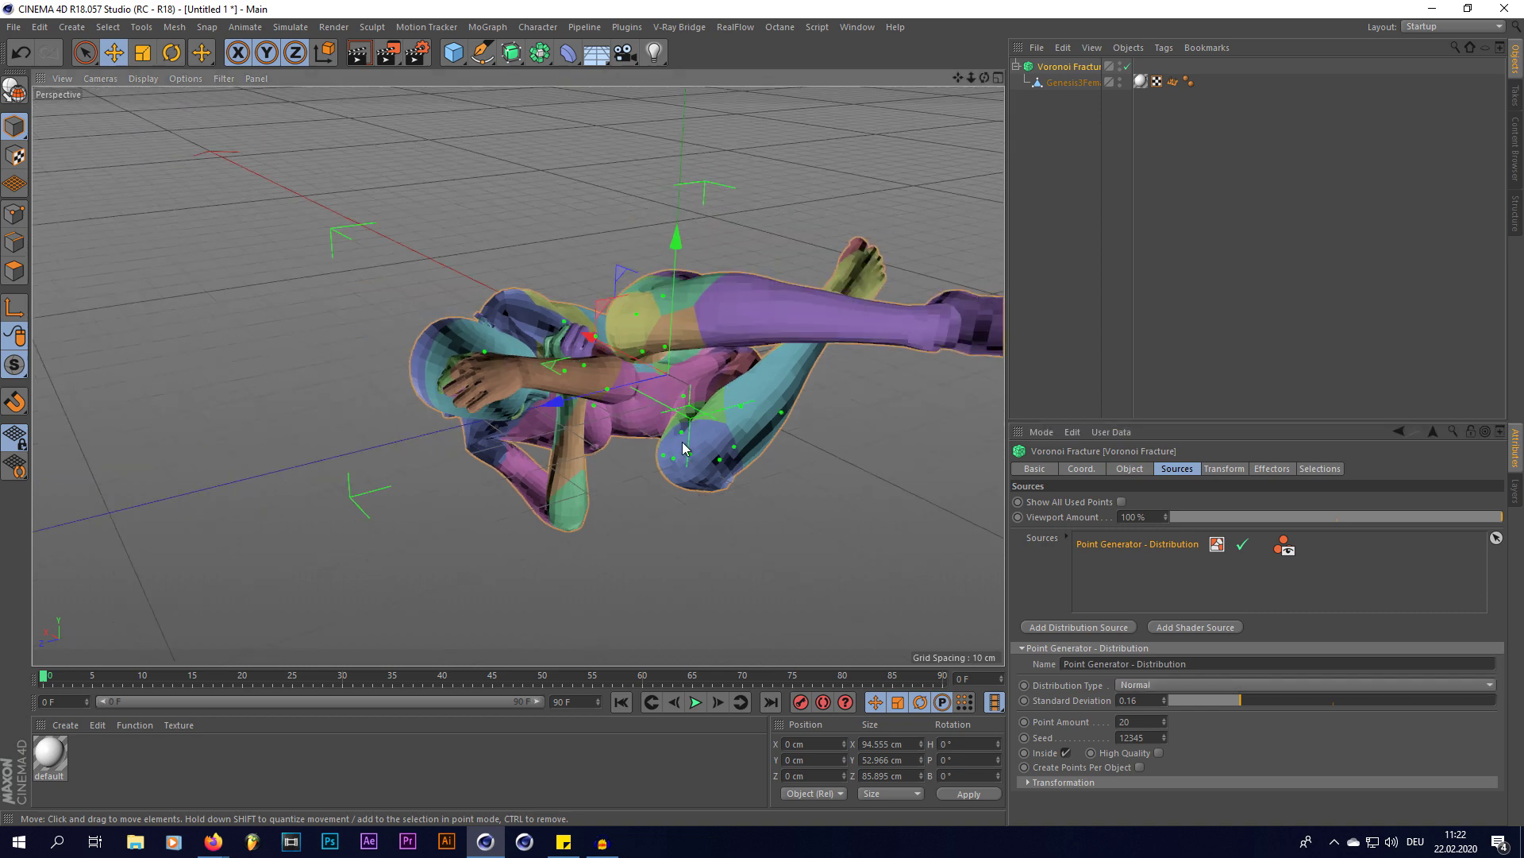
scroll(683, 441, up, 4)
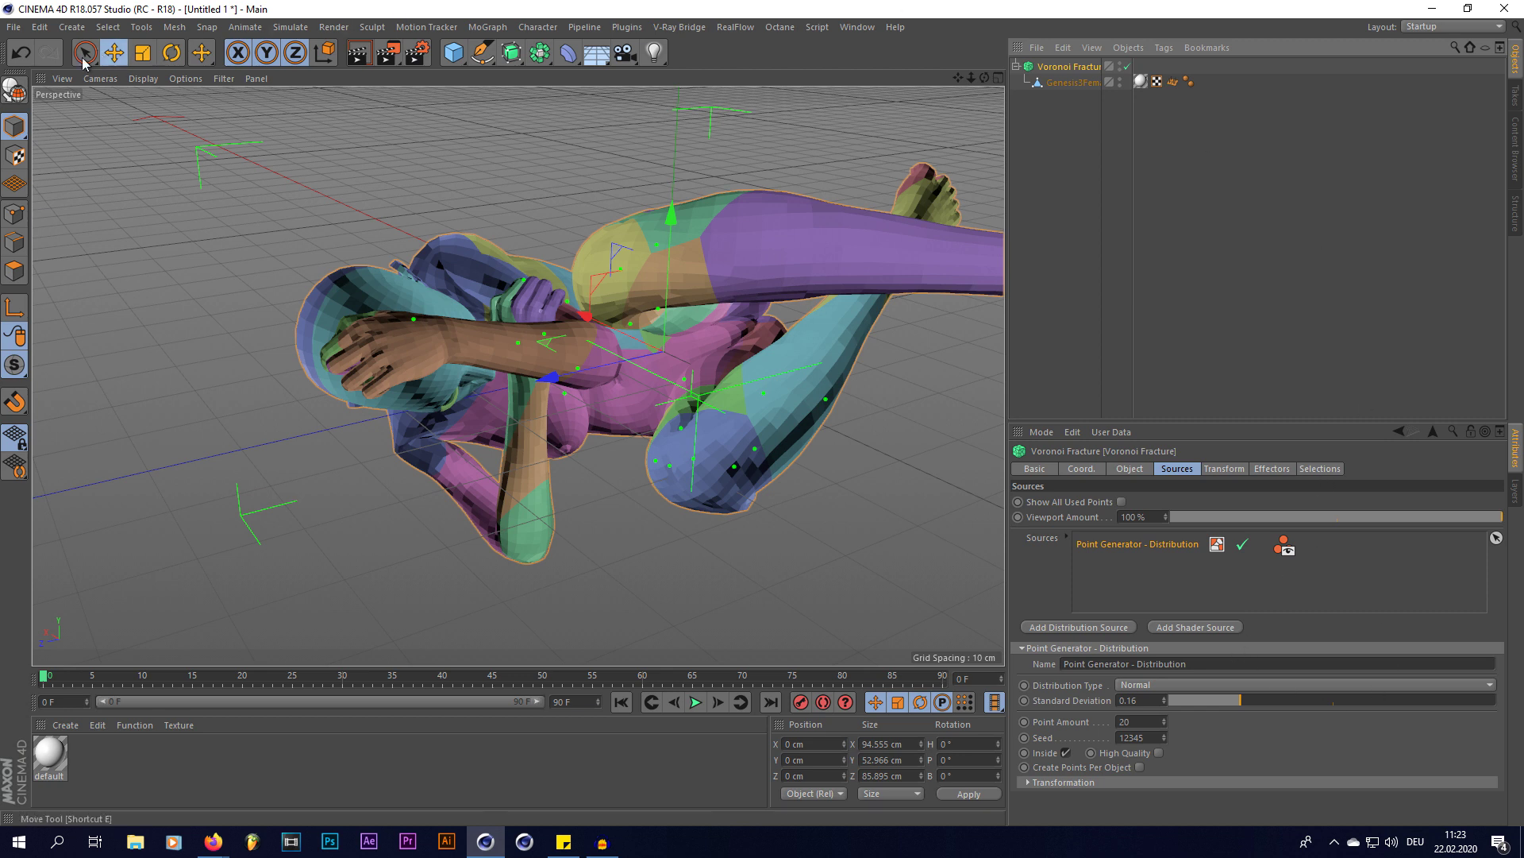
- Make the Voronoi Fracture editable and select all 114 fracture parts
click(13, 91)
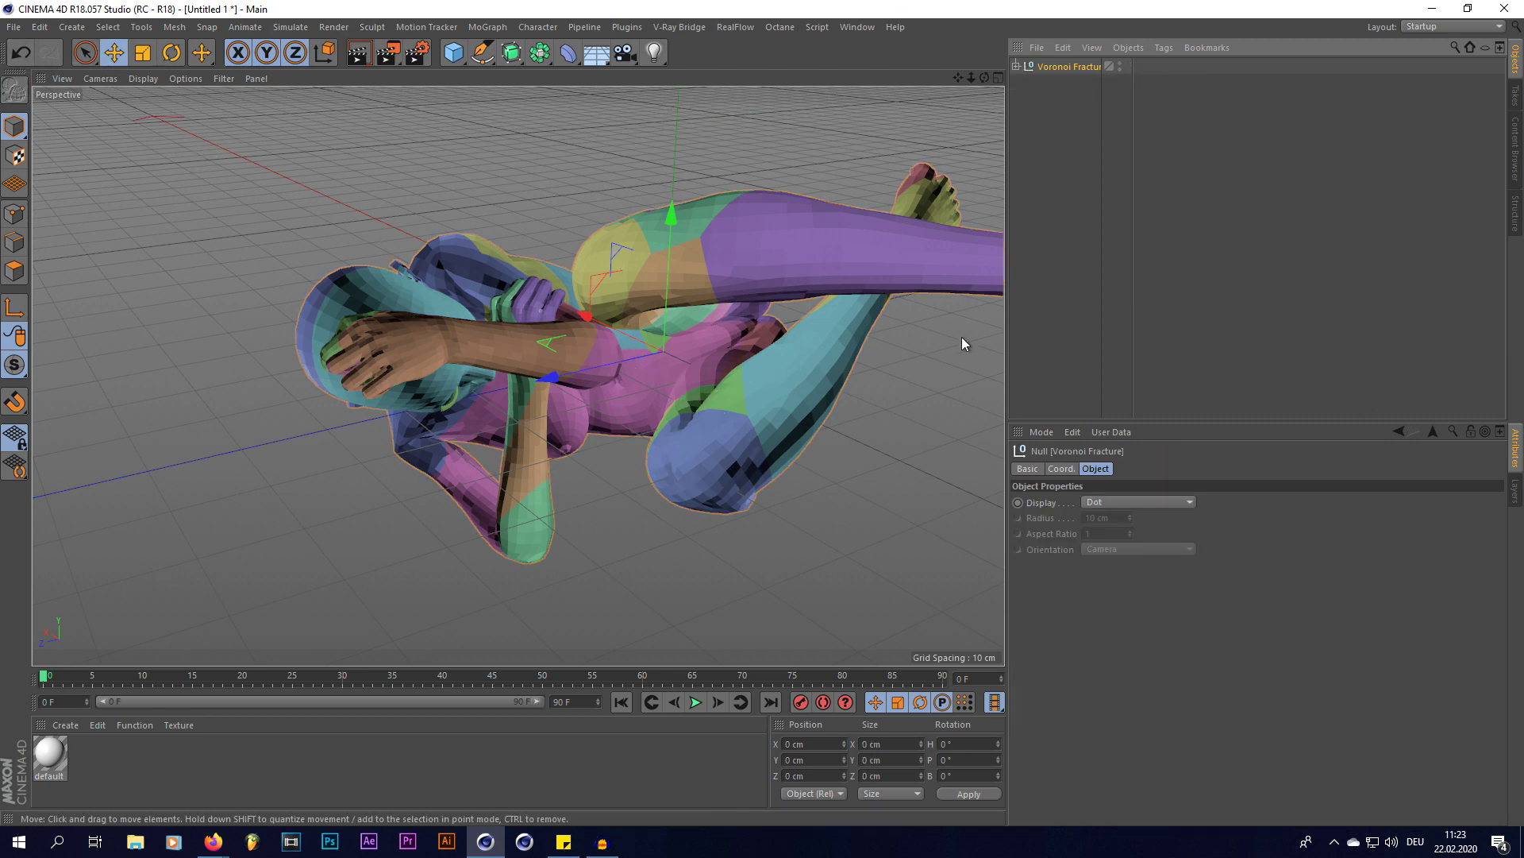
click(1016, 66)
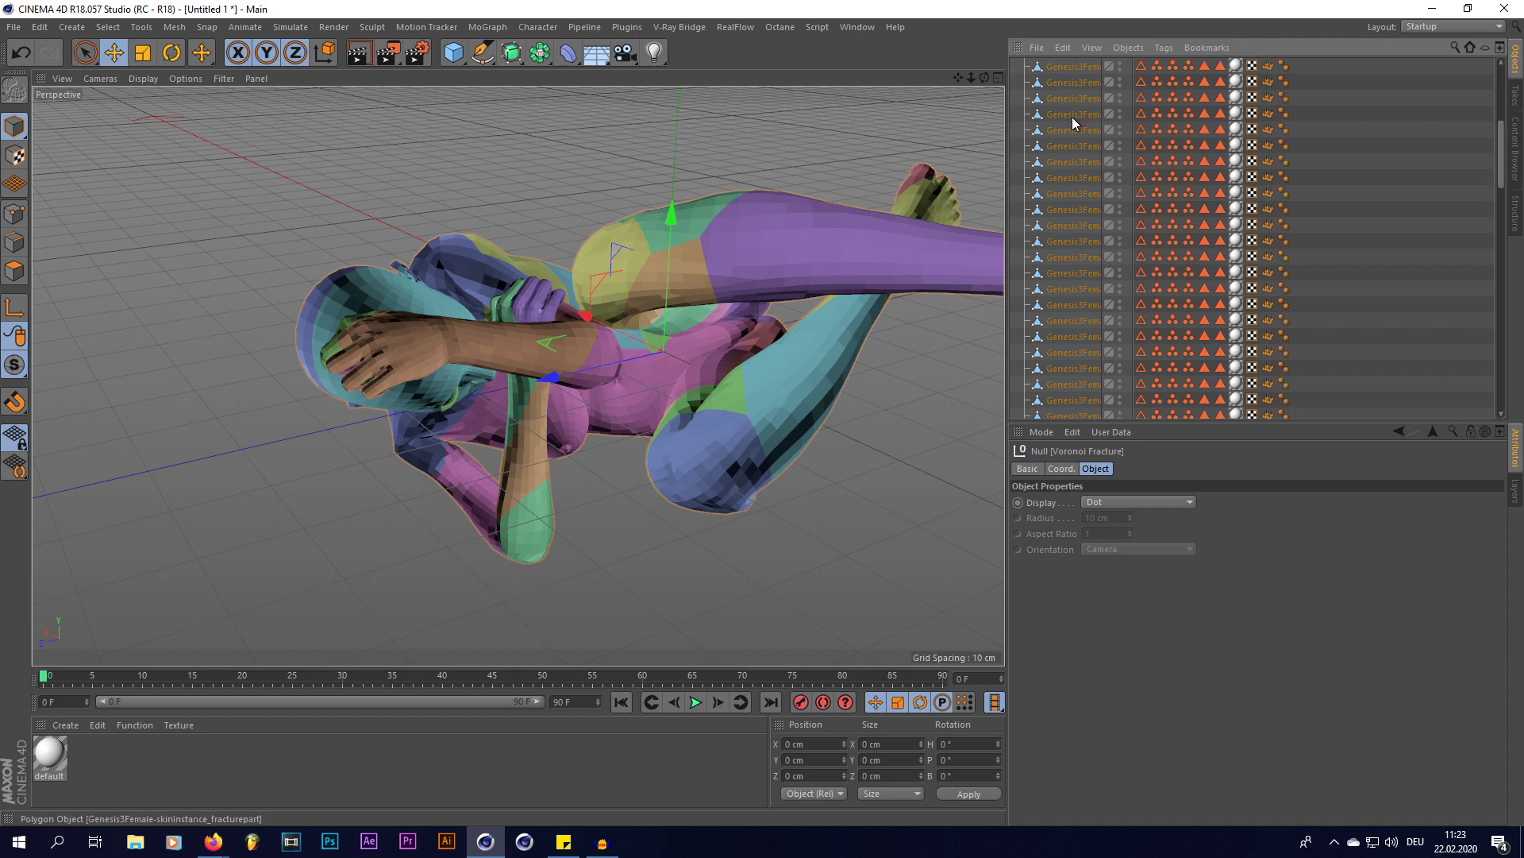
scroll(1072, 118, down, 10)
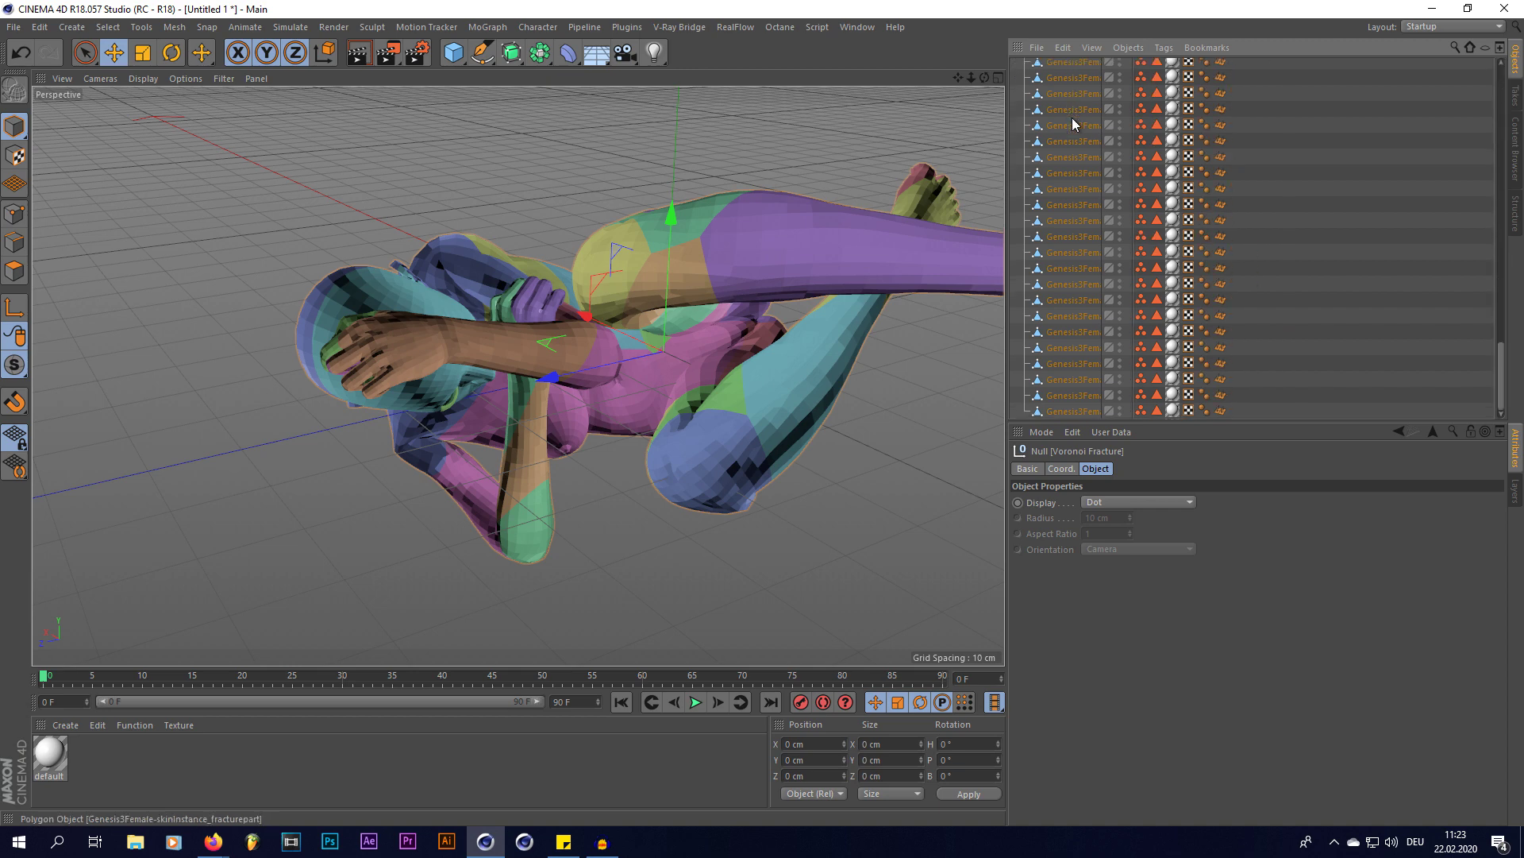
click(1069, 413)
click(1412, 228)
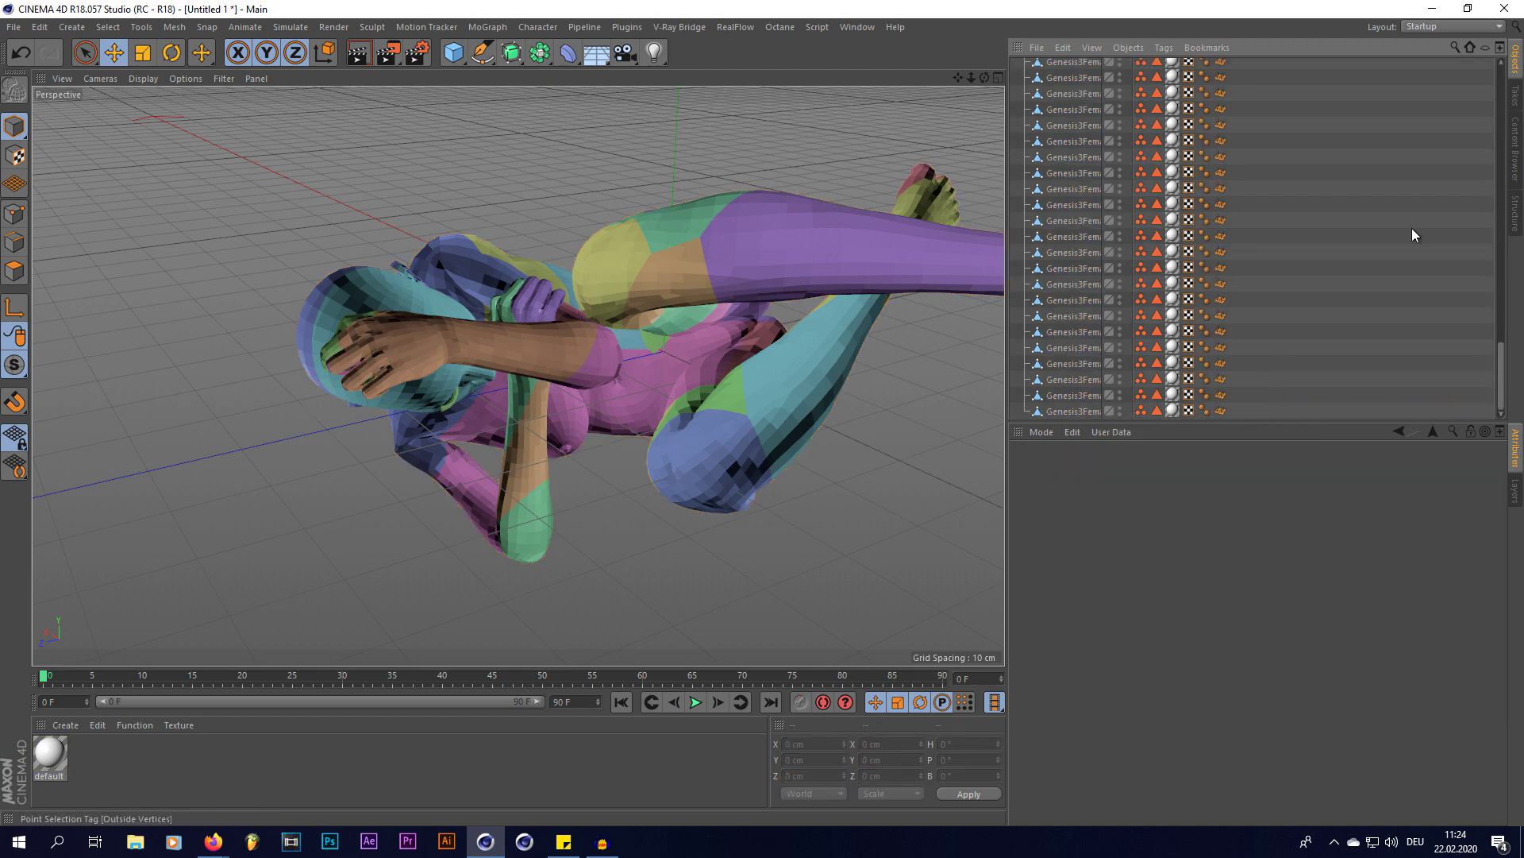
click(1083, 410)
scroll(1112, 387, up, 10)
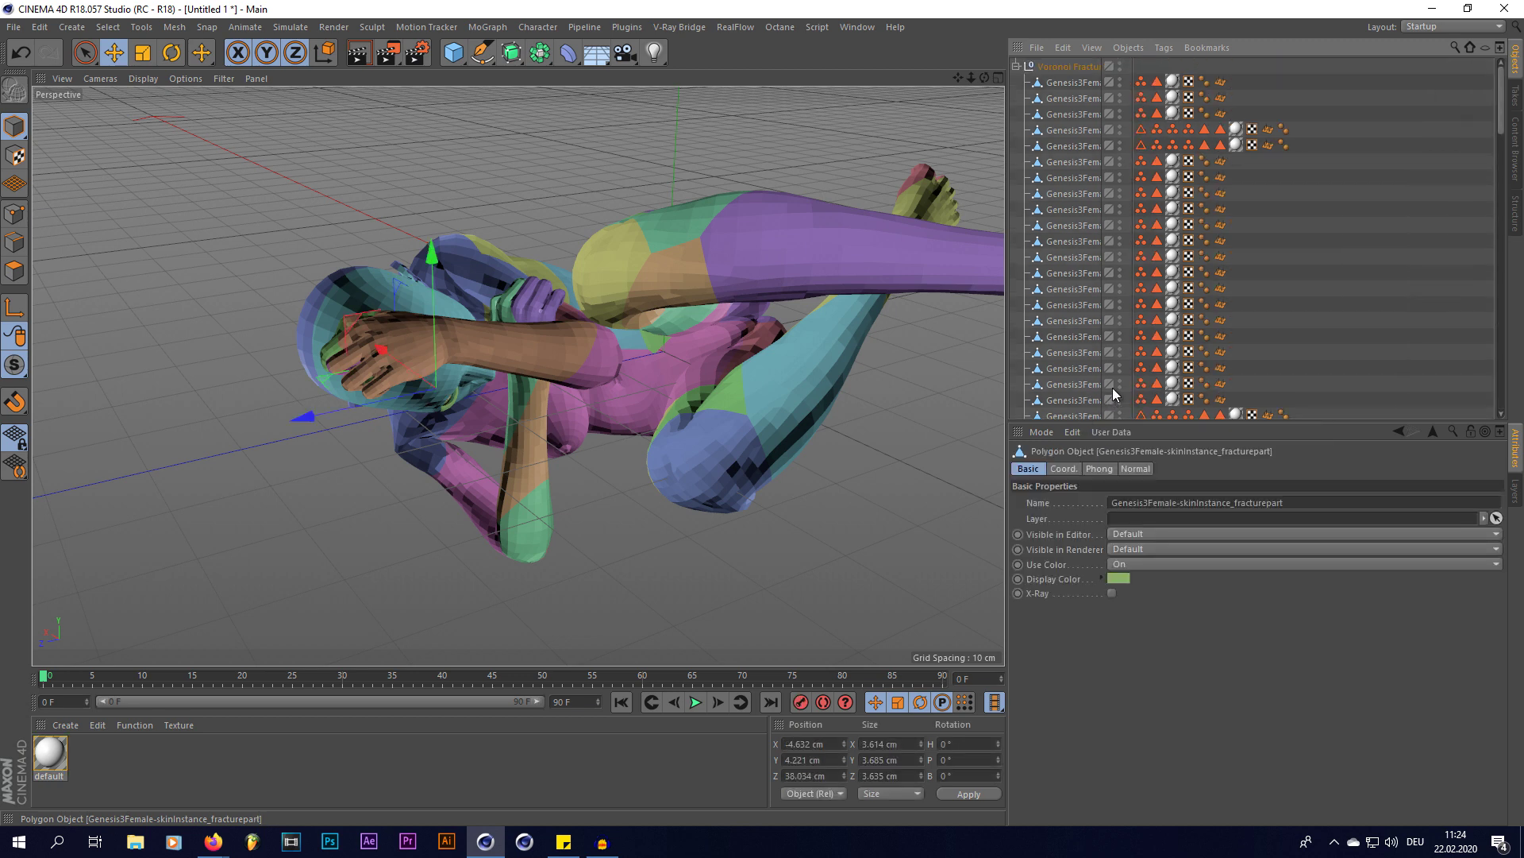
shift+click(1079, 83)
scroll(1086, 228, down, 3)
scroll(1084, 330, up, 3)
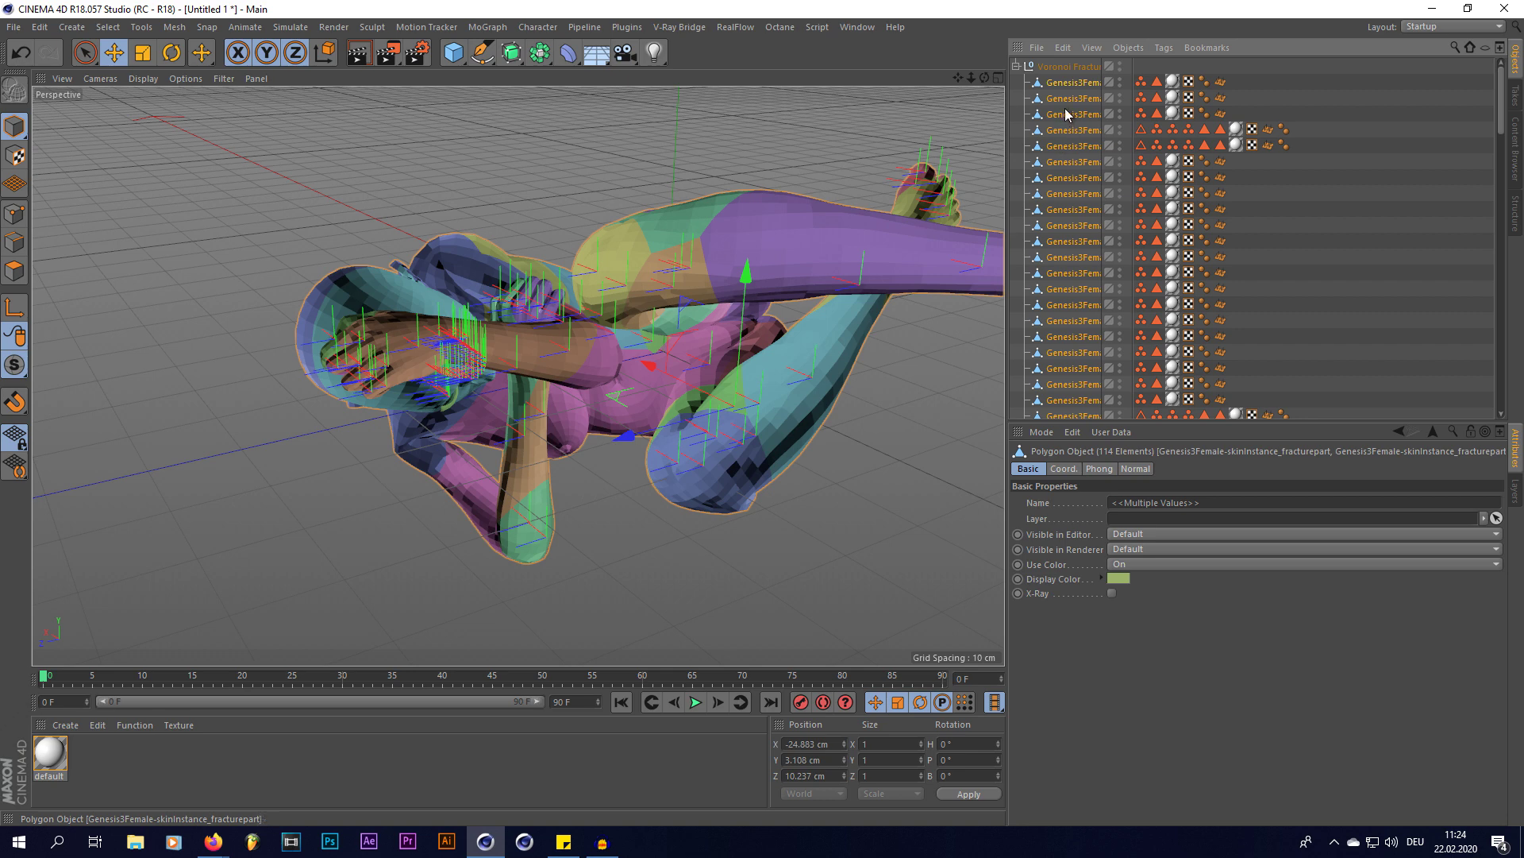
- Merge the selected parts with Connect Objects + Delete, then deselect everything
right_click(1064, 103)
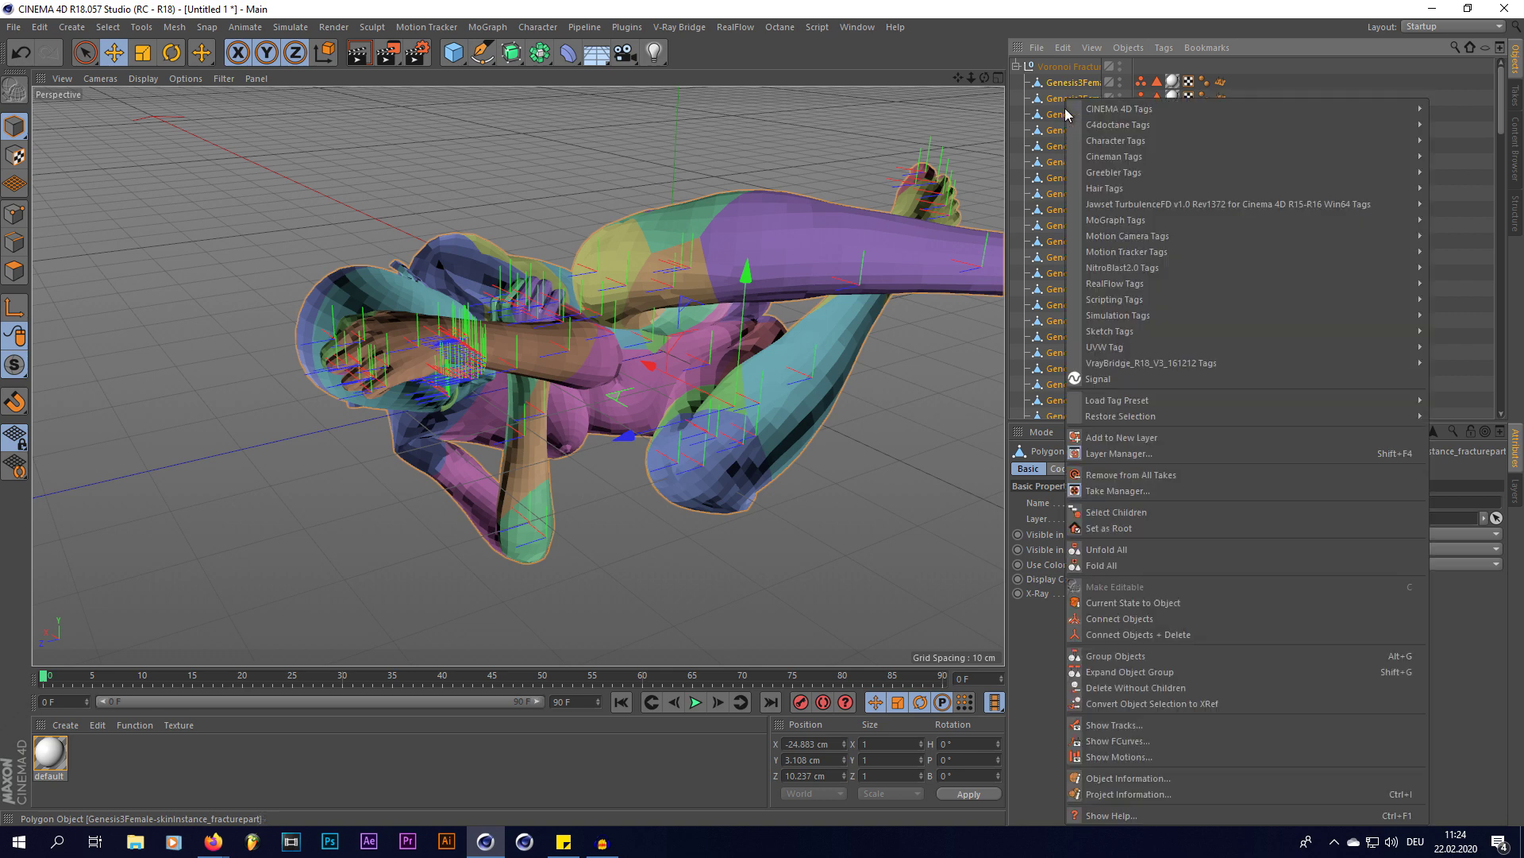
click(1133, 635)
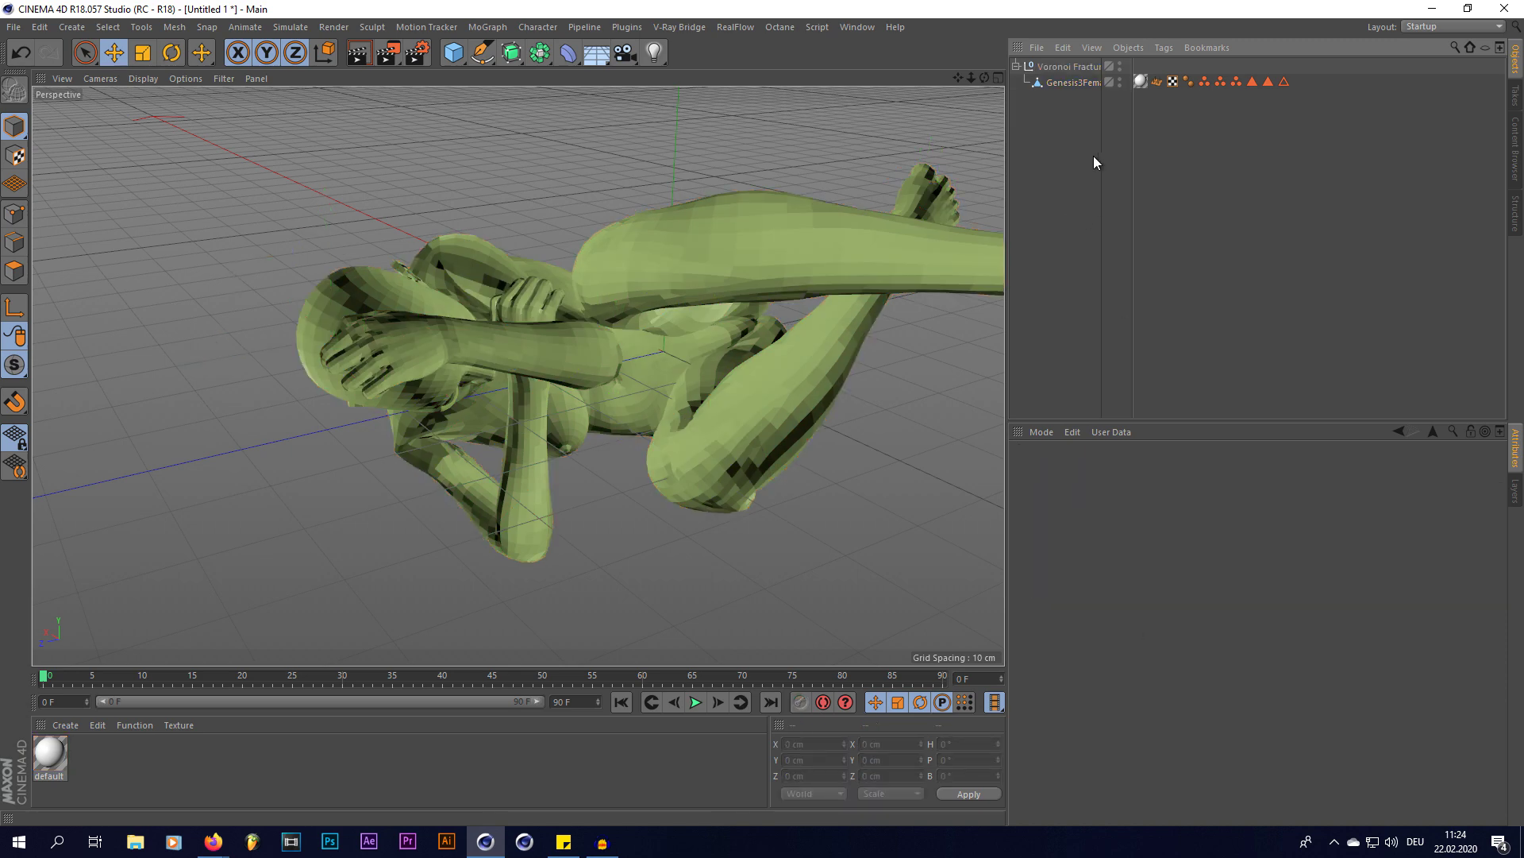
mouse_move(984, 77)
mouse_down()
mouse_move(778, 102)
mouse_move(984, 79)
mouse_up()
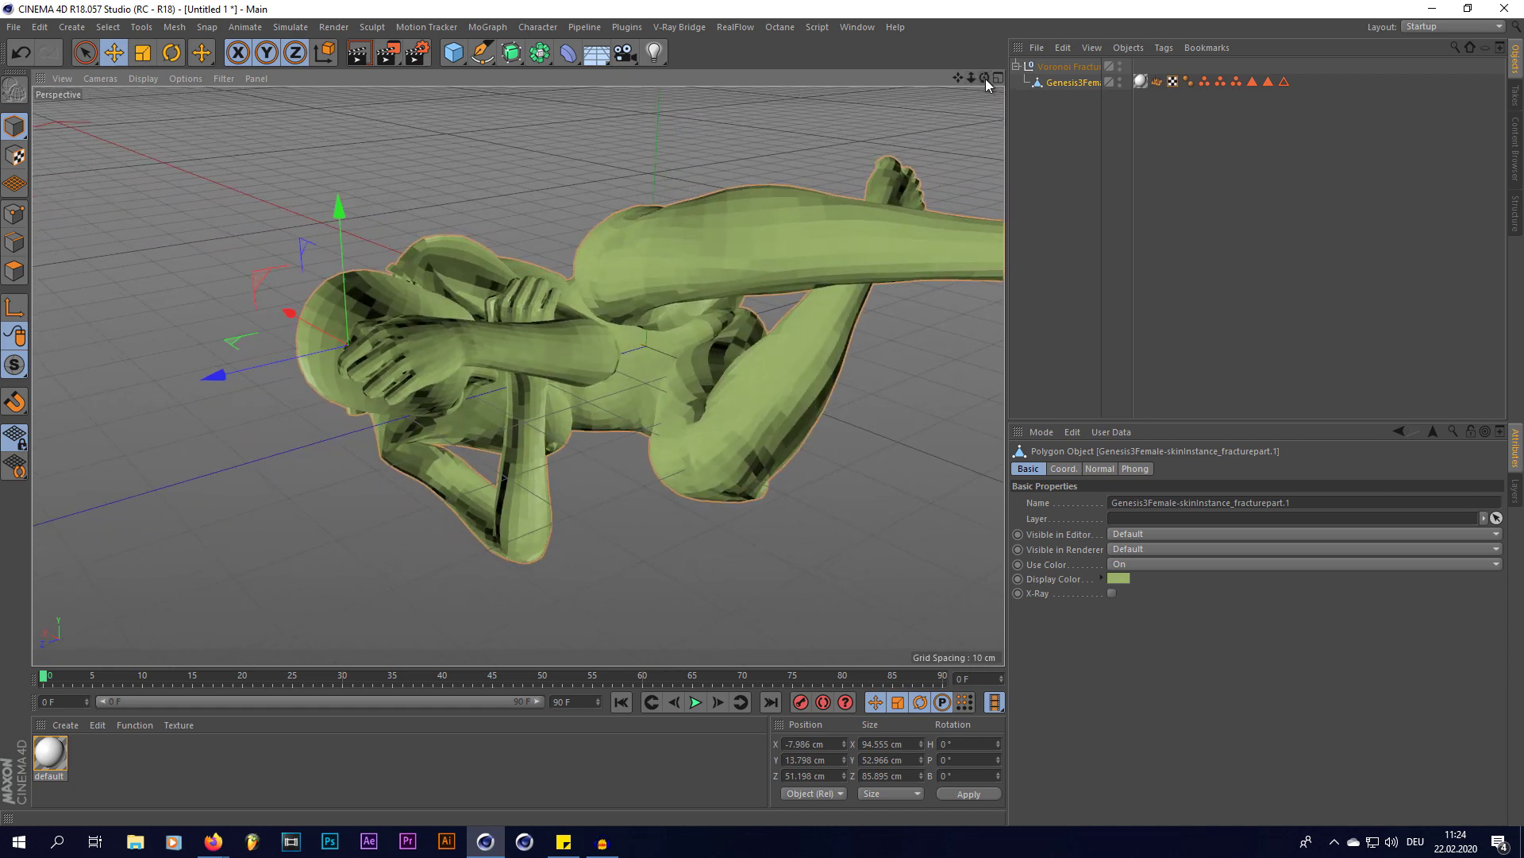
click(1112, 169)
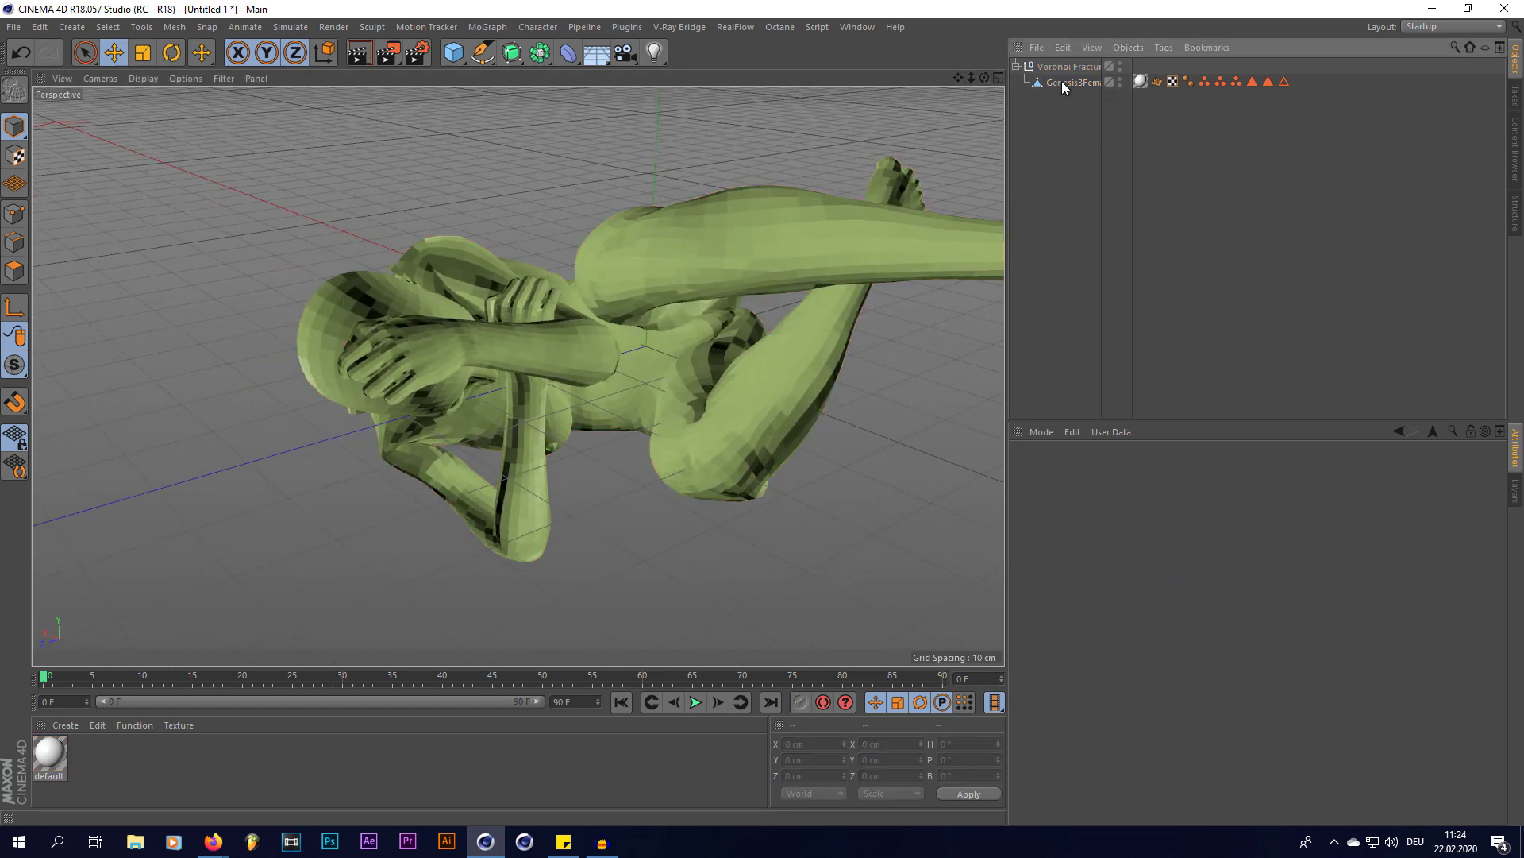
- Add a Subdivision Surface and parent the merged Genesis mesh under it
click(1062, 83)
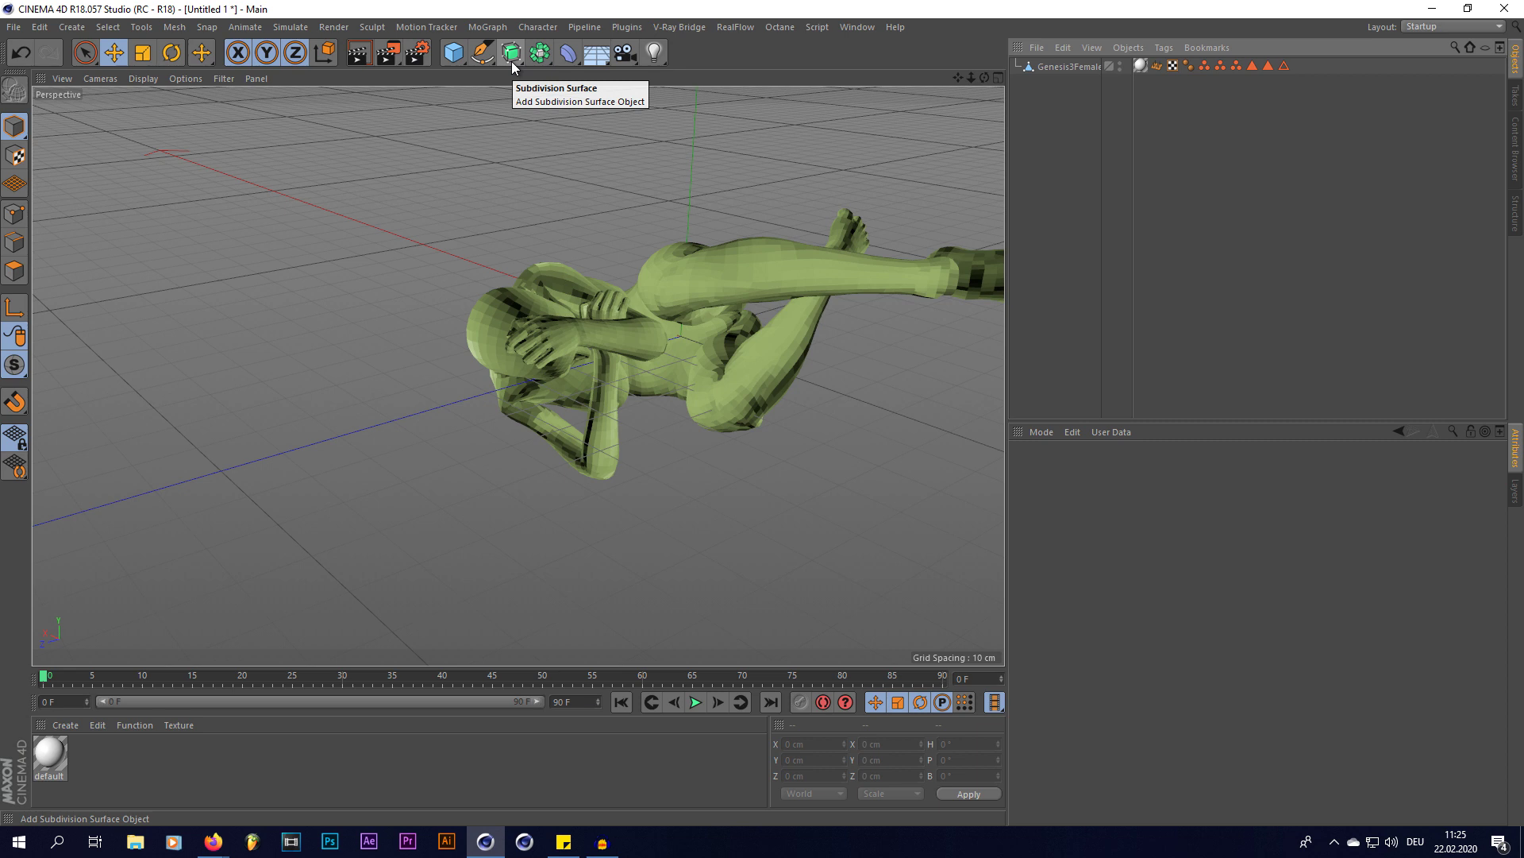
drag(512, 67, 565, 81)
drag(1062, 83, 1069, 68)
click(1069, 67)
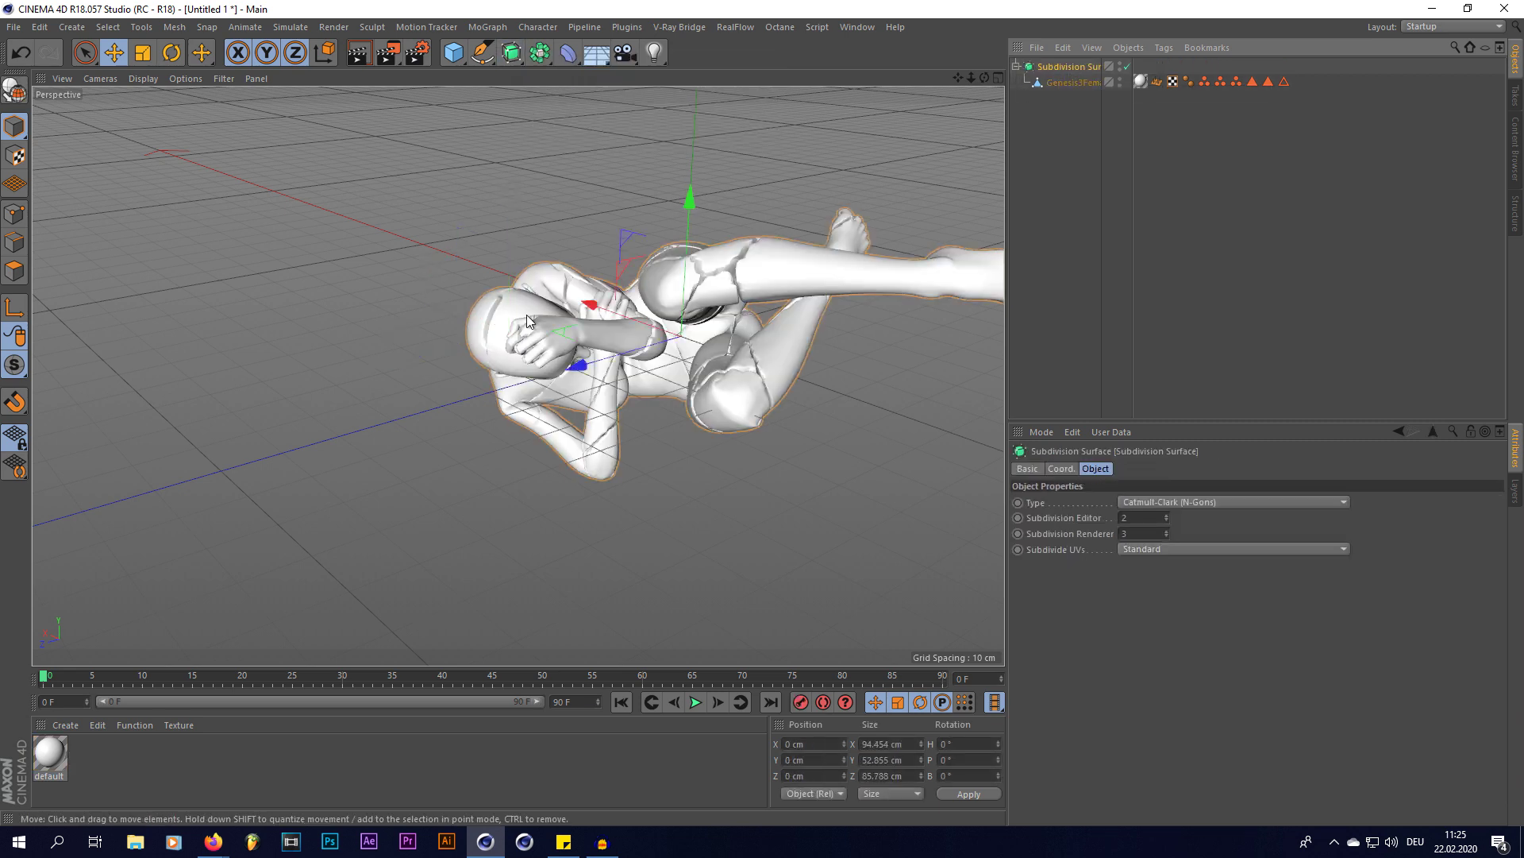
scroll(526, 314, up, 3)
scroll(831, 253, up, 5)
drag(984, 78, 1104, 67)
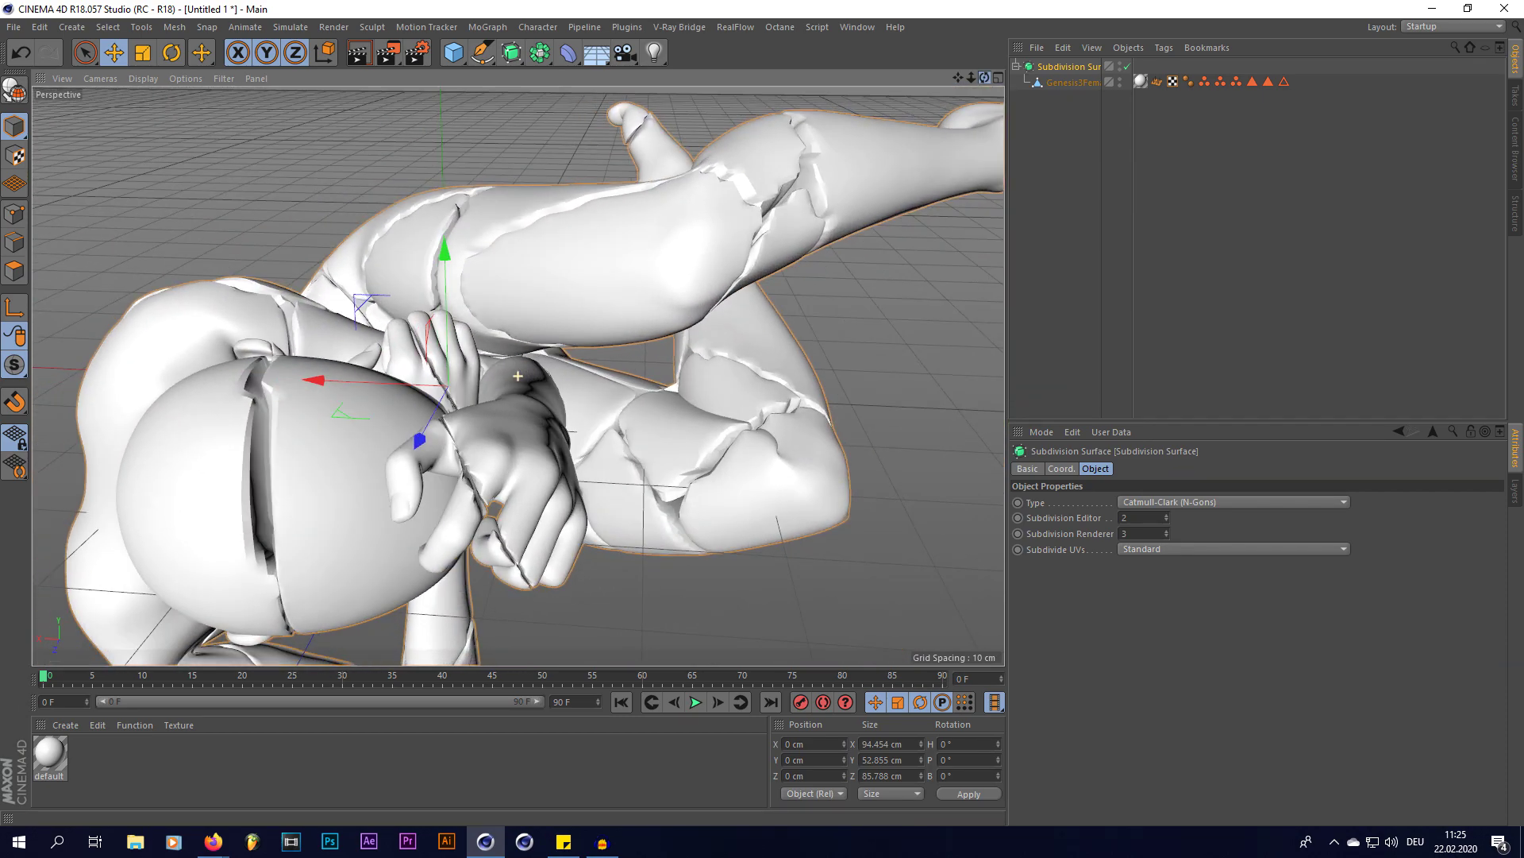
alt+drag(794, 239, 685, 240)
scroll(684, 239, down, 2)
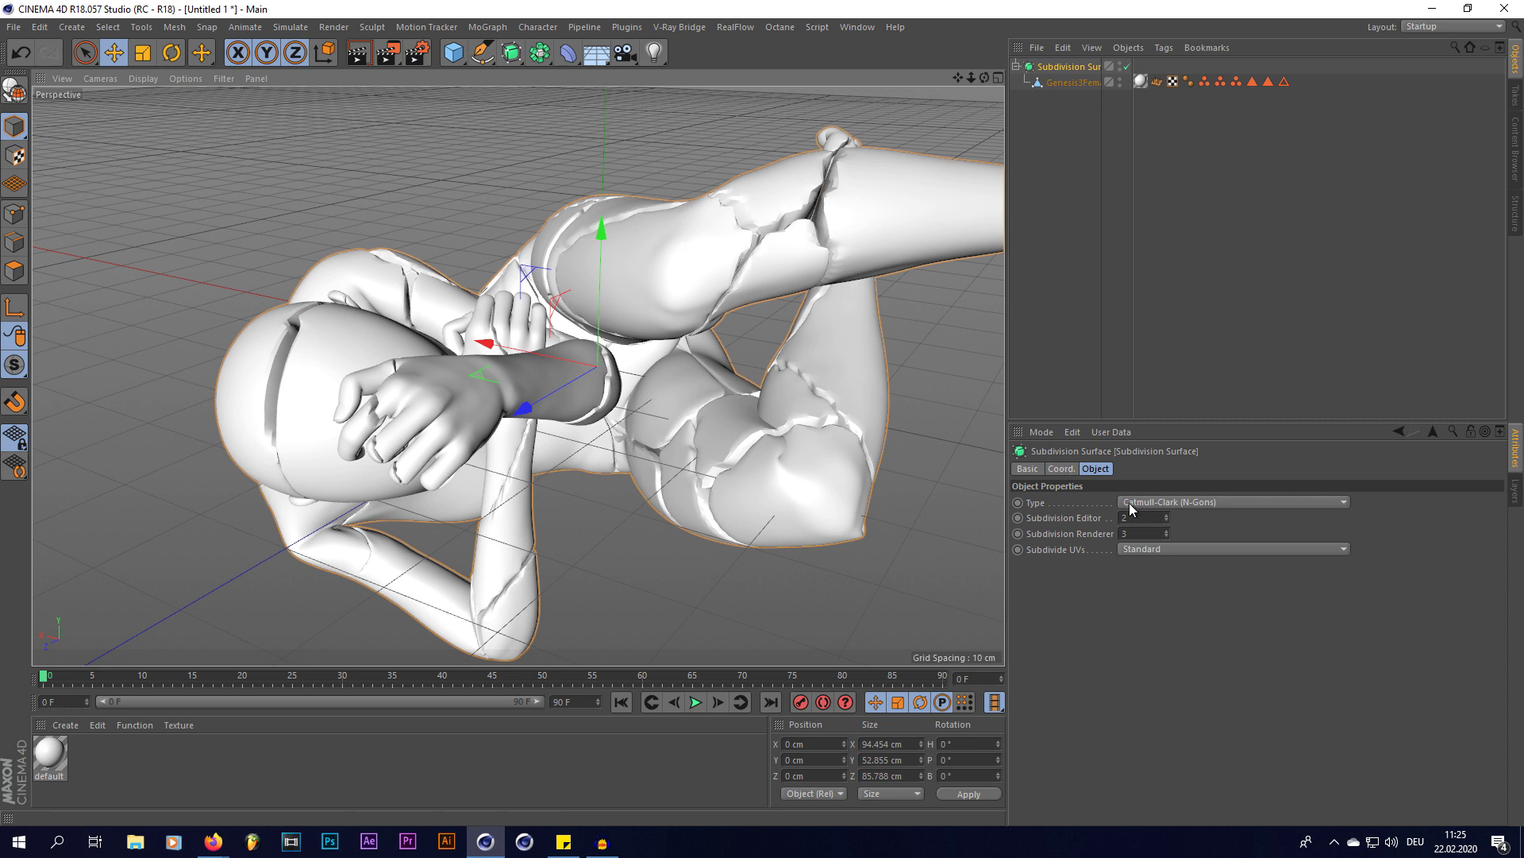
- Set the Subdivision Surface type to OpenSubdiv Catmull-Clark and inspect the smoothed figure
click(1149, 502)
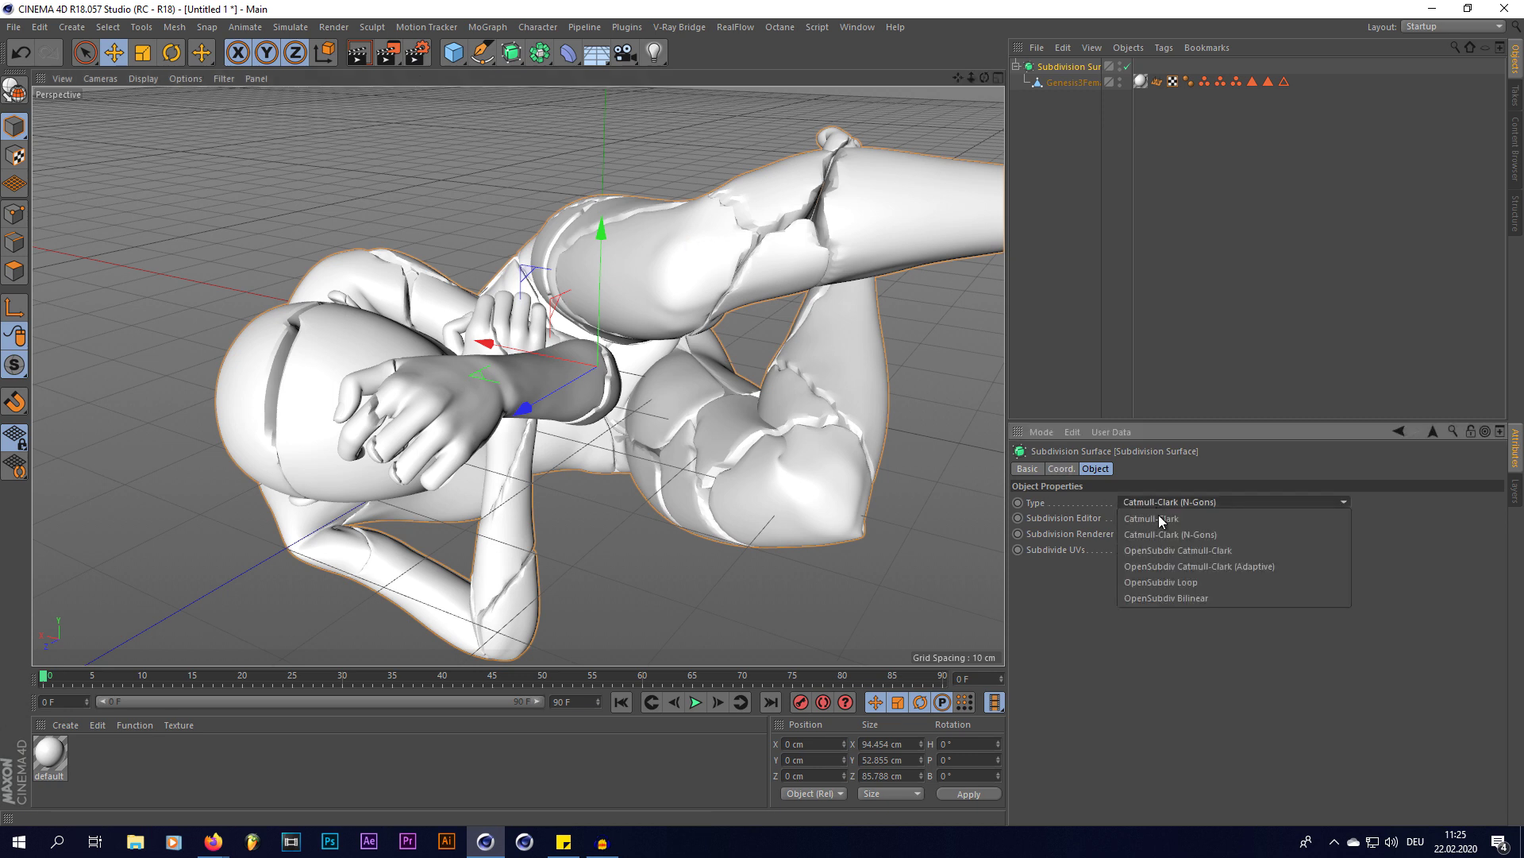
click(1156, 555)
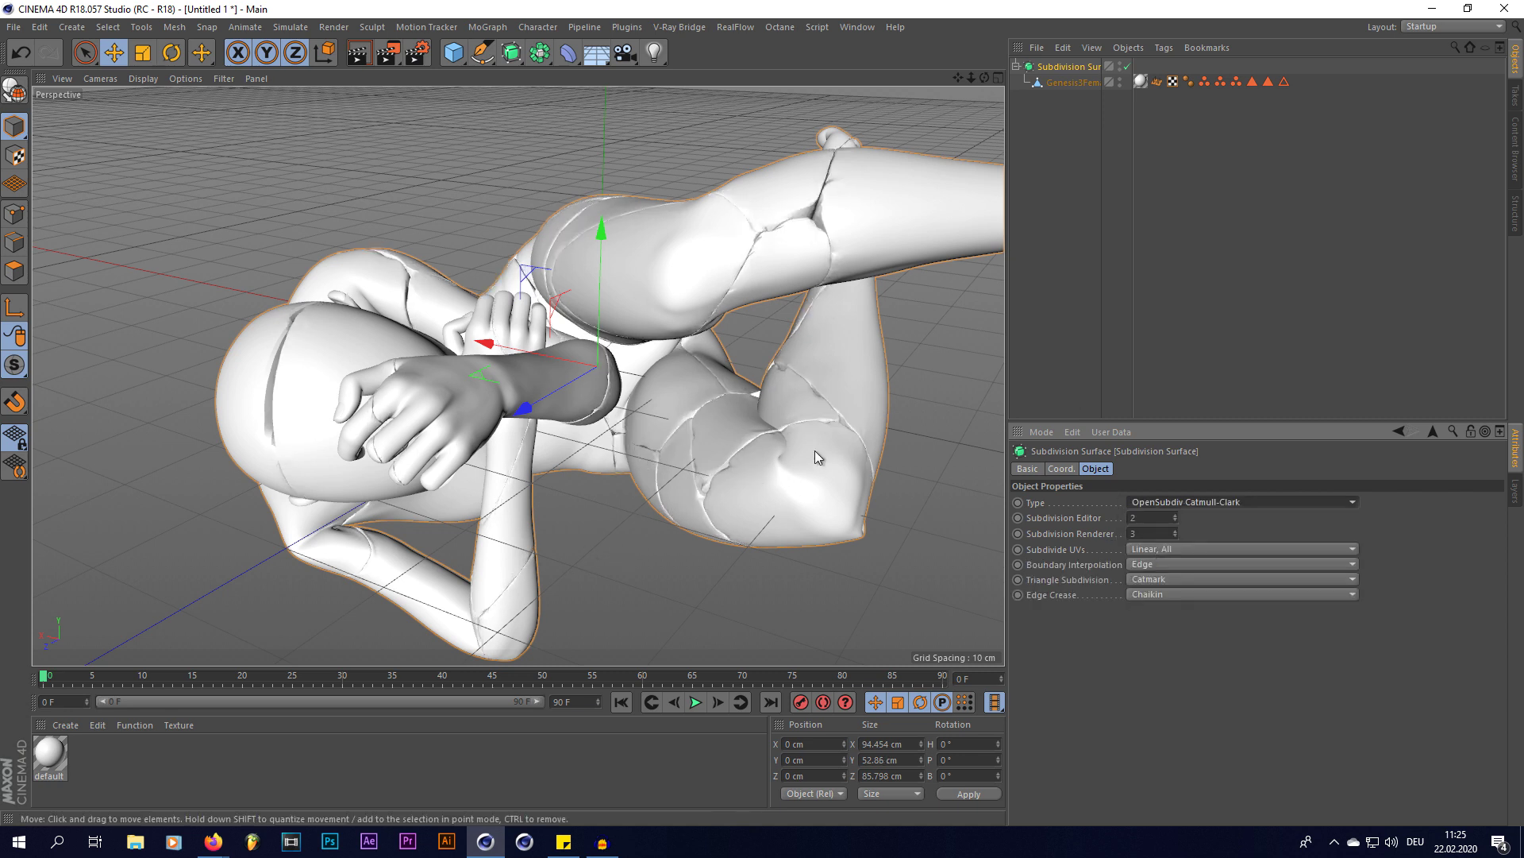
scroll(704, 318, up, 1)
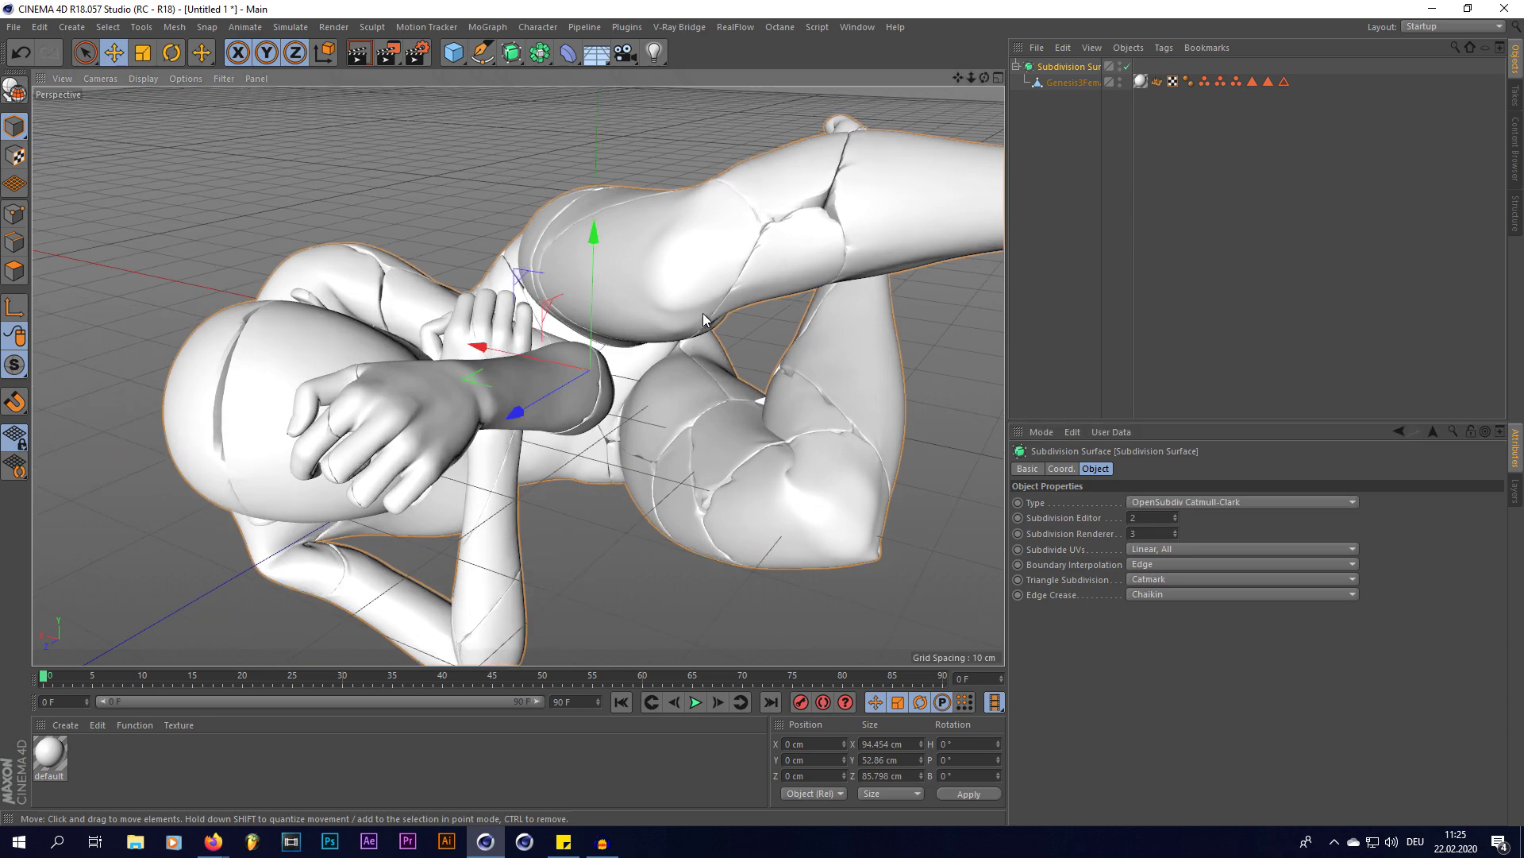
drag(985, 78, 1176, 166)
scroll(816, 200, down, 3)
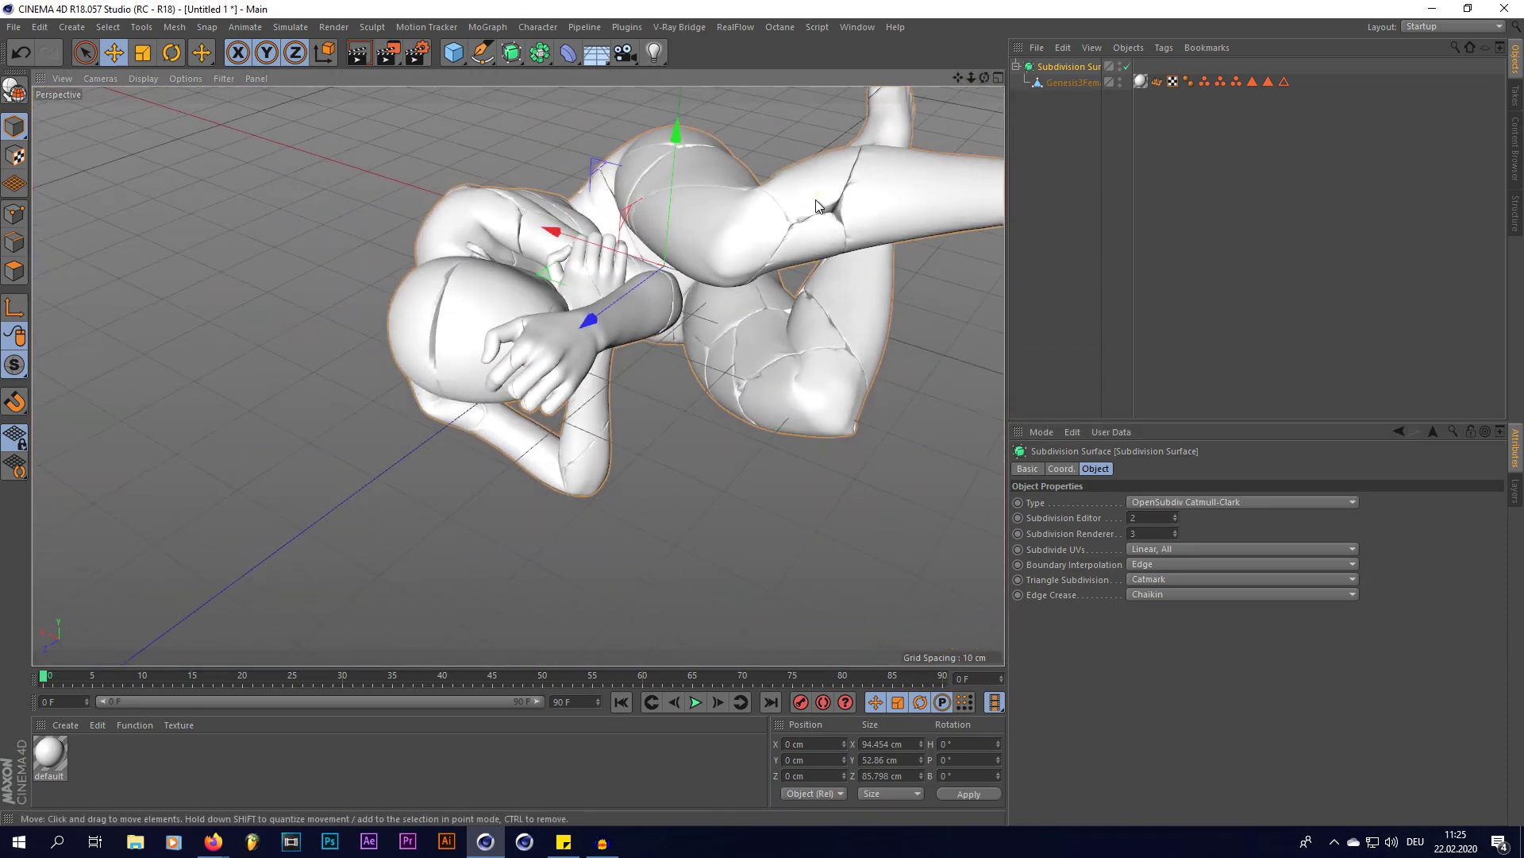
drag(985, 77, 833, 110)
drag(829, 507, 802, 521)
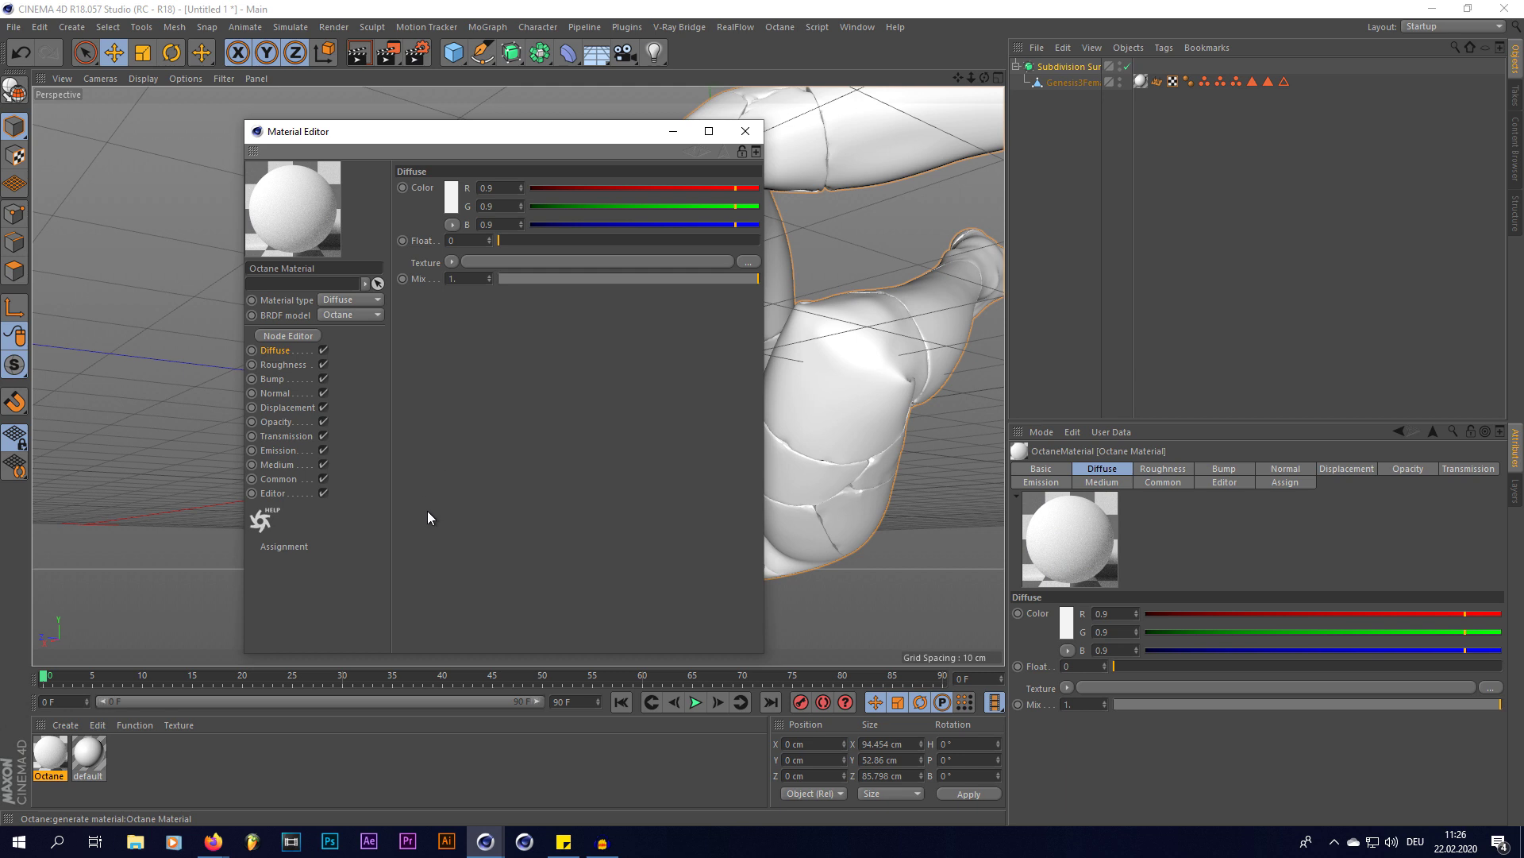
- Start loading an image for the Diffuse texture and browse up to the textures folder
click(453, 263)
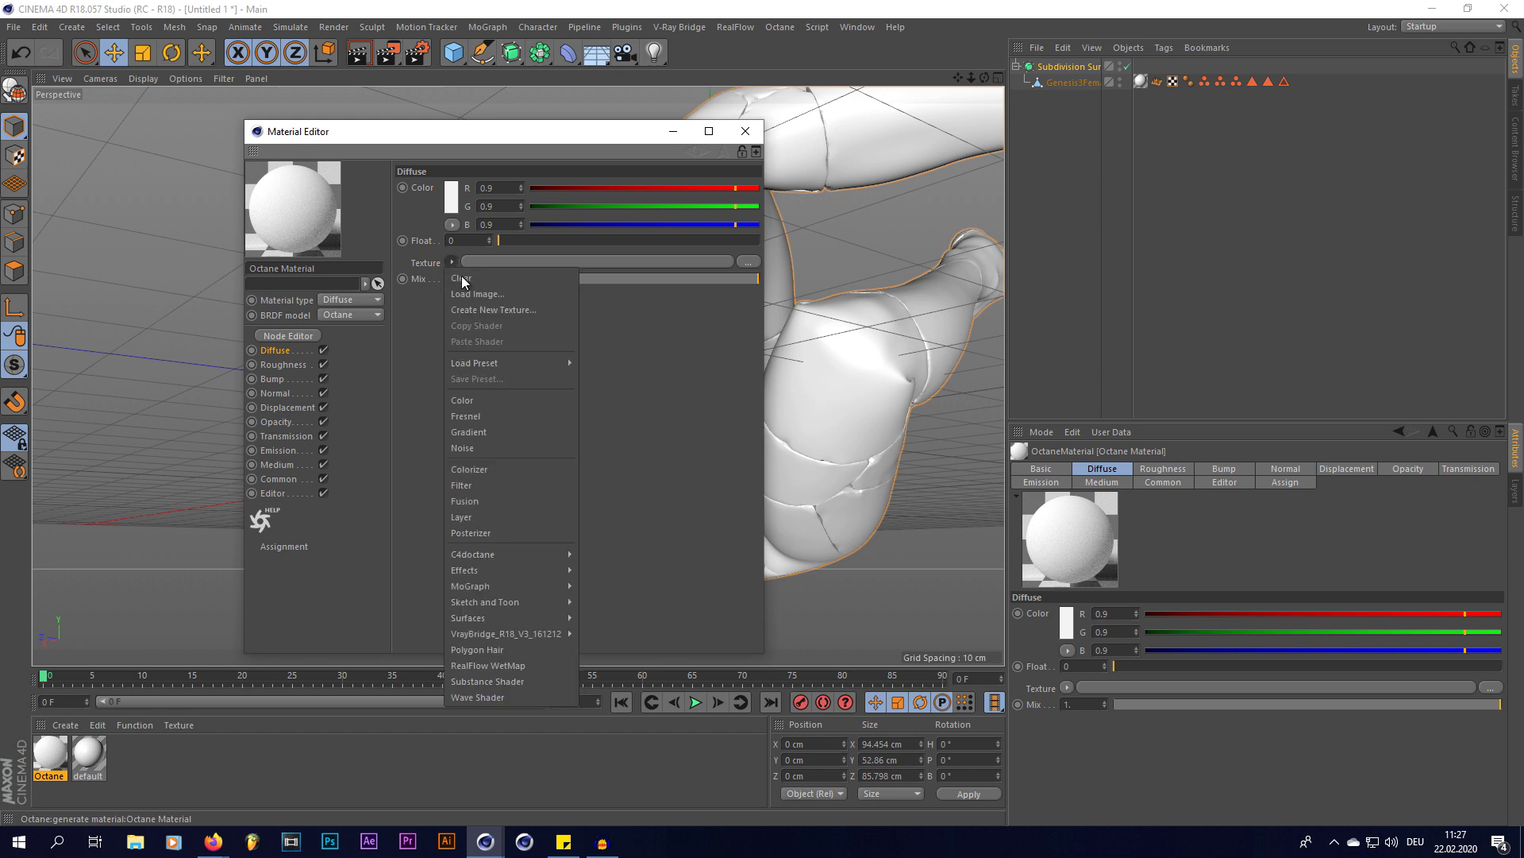
click(470, 286)
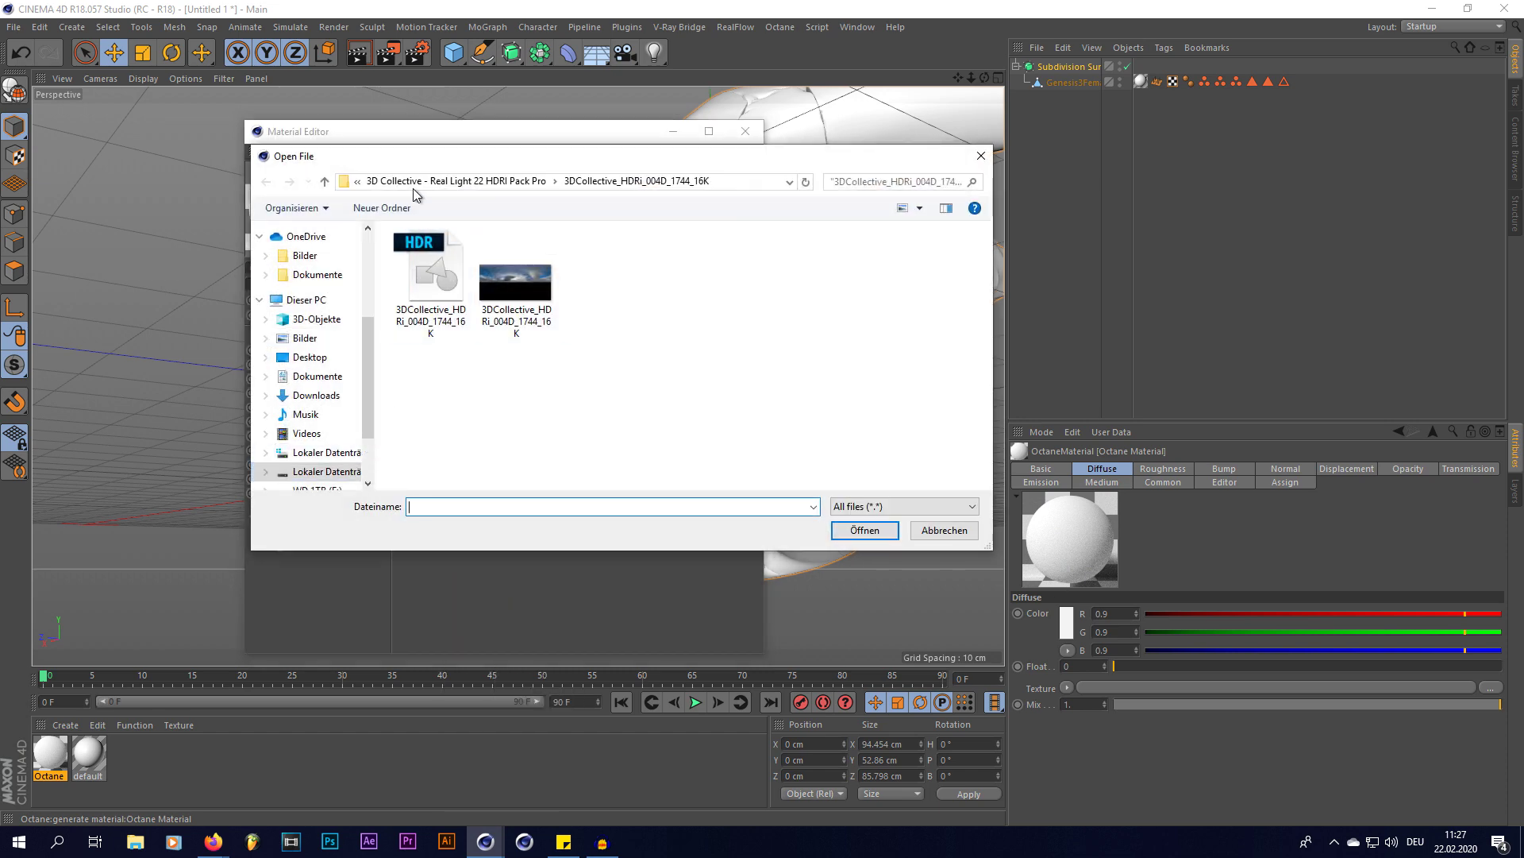
click(445, 181)
click(384, 181)
scroll(465, 369, down, 8)
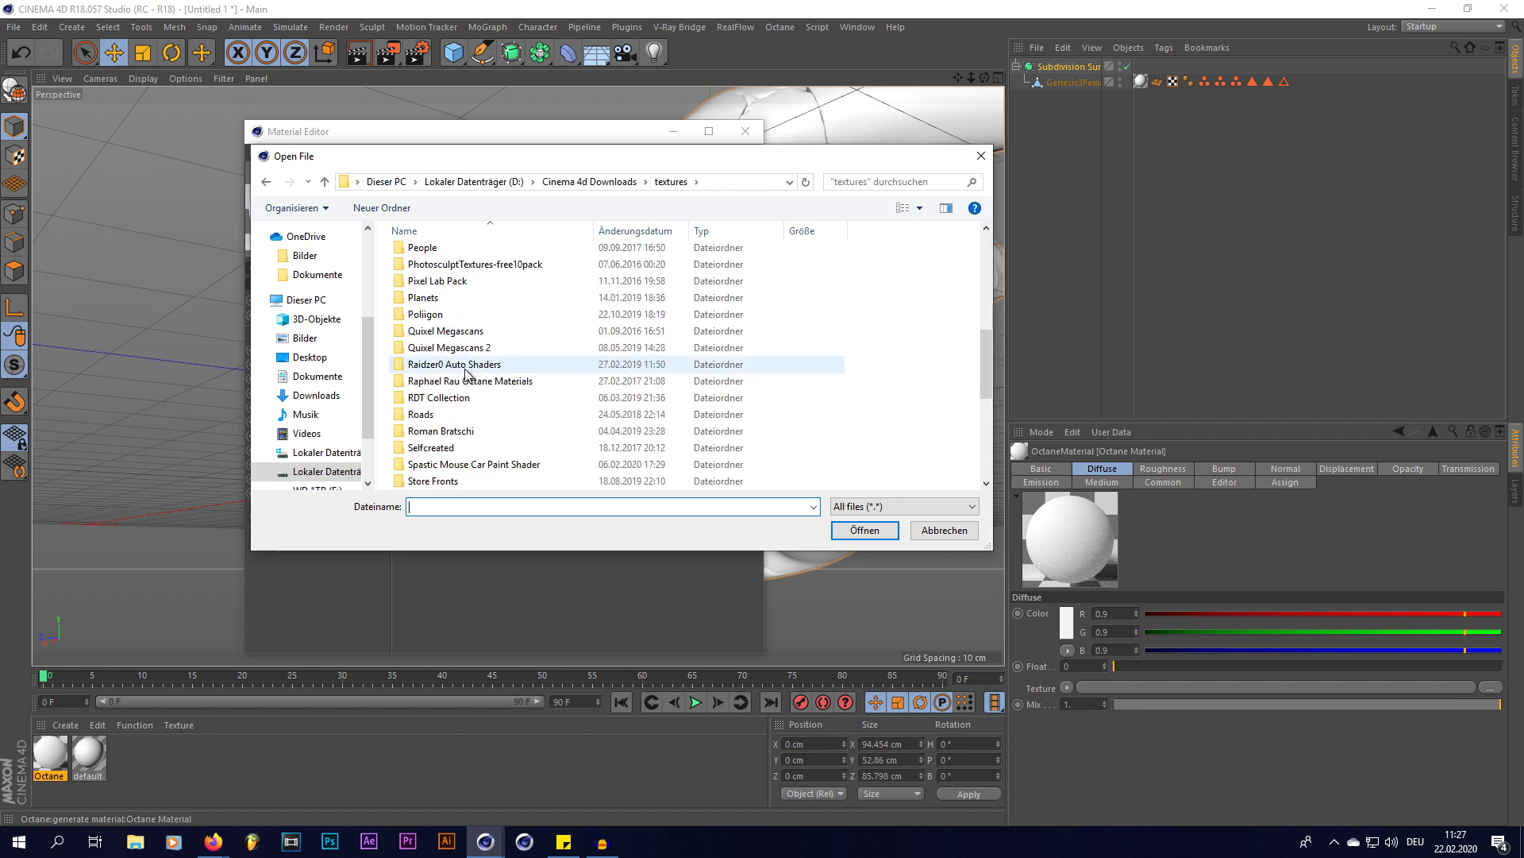
scroll(465, 373, up, 2)
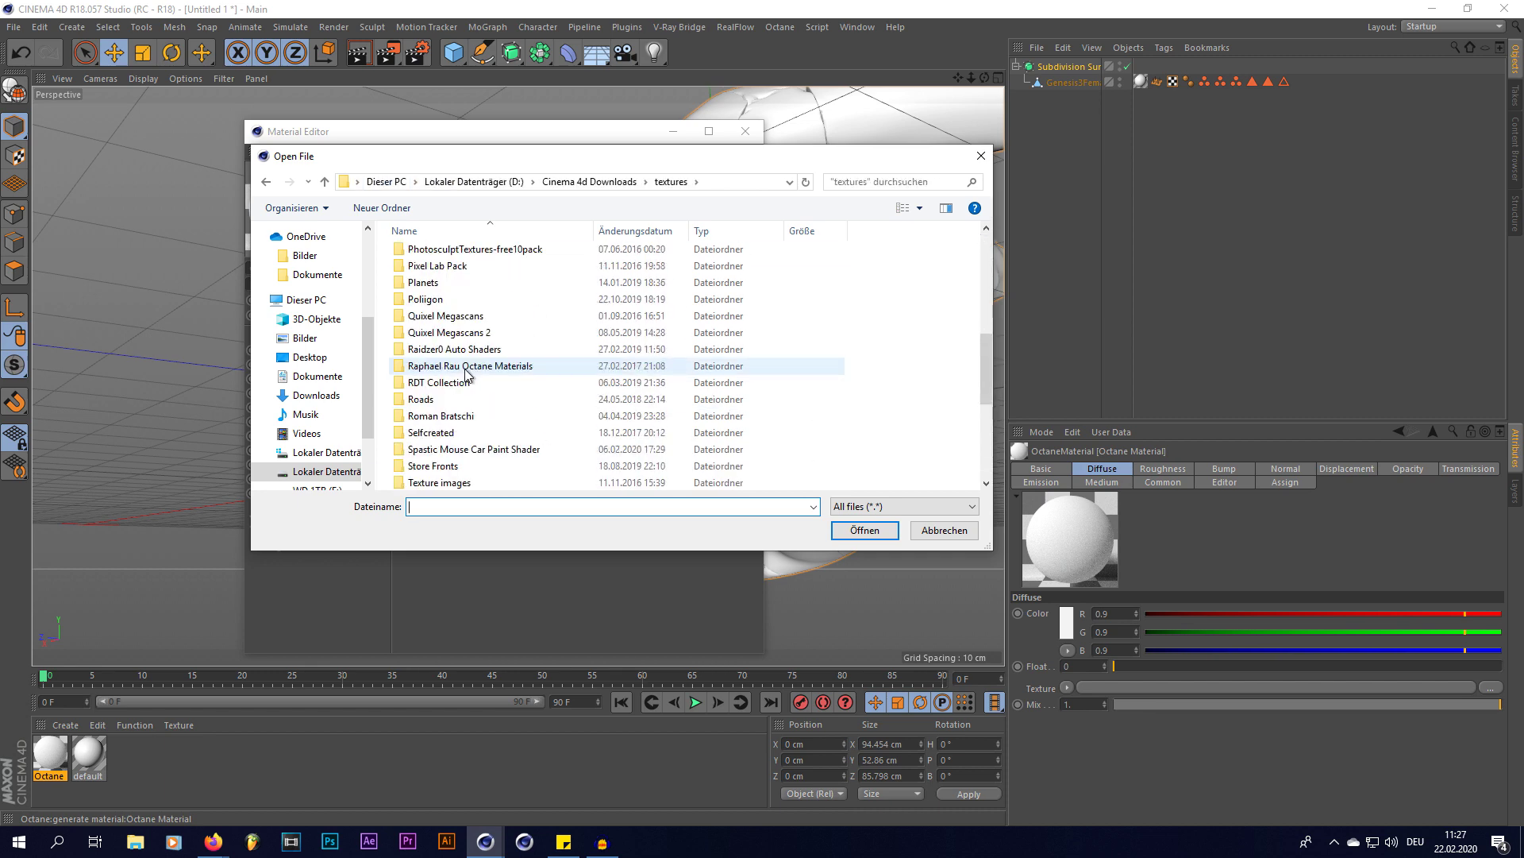
double_click(446, 316)
click(266, 181)
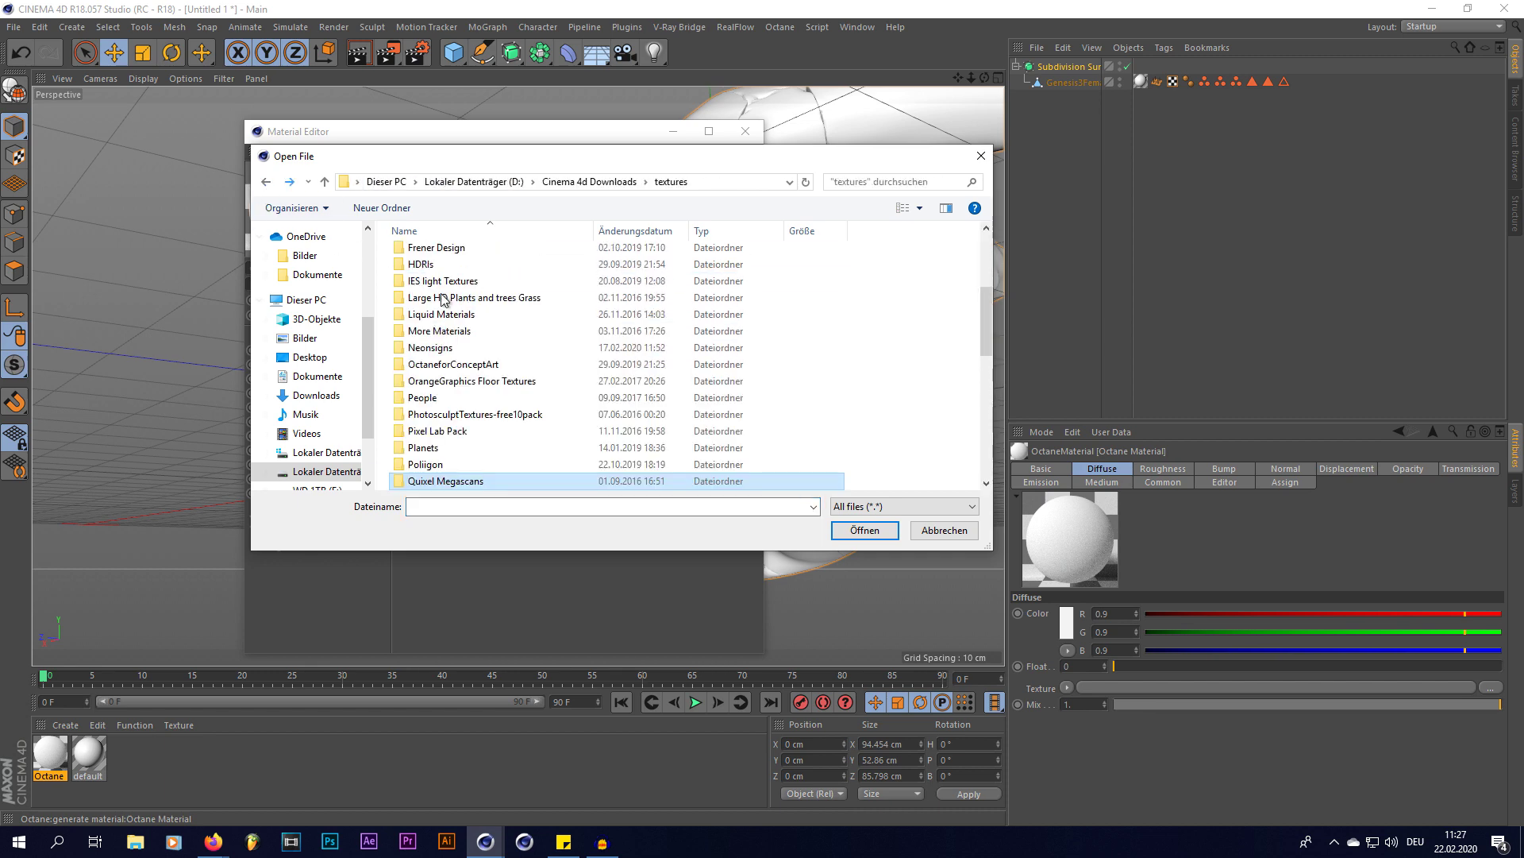
scroll(483, 444, down, 2)
- Load the Plaster Rough Albedo map from Quixel Megascans 2 > Basic Materials > Construction, declining the copy
double_click(467, 394)
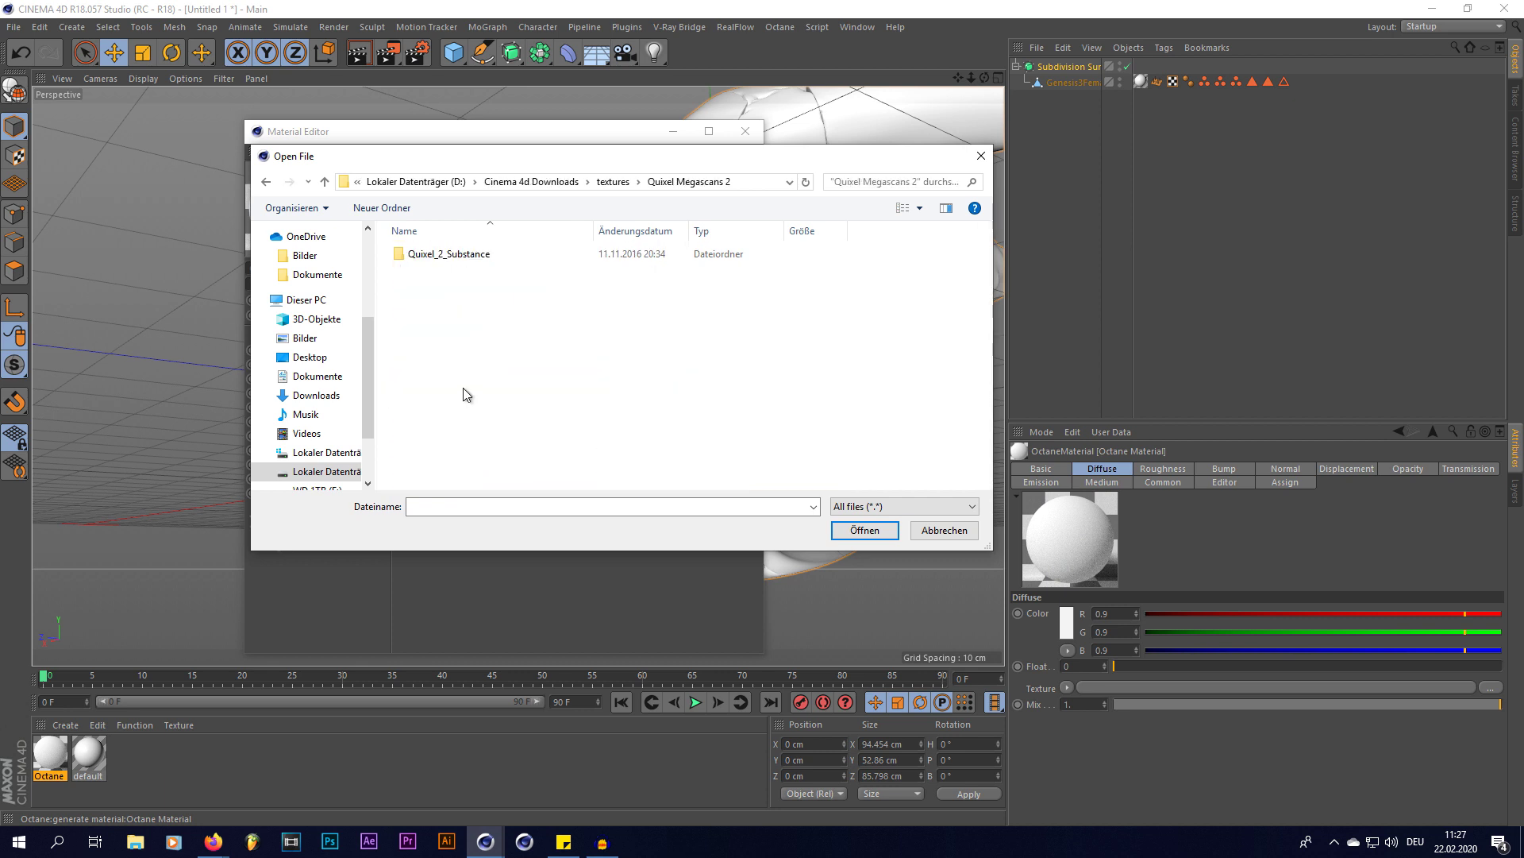
double_click(429, 254)
double_click(433, 254)
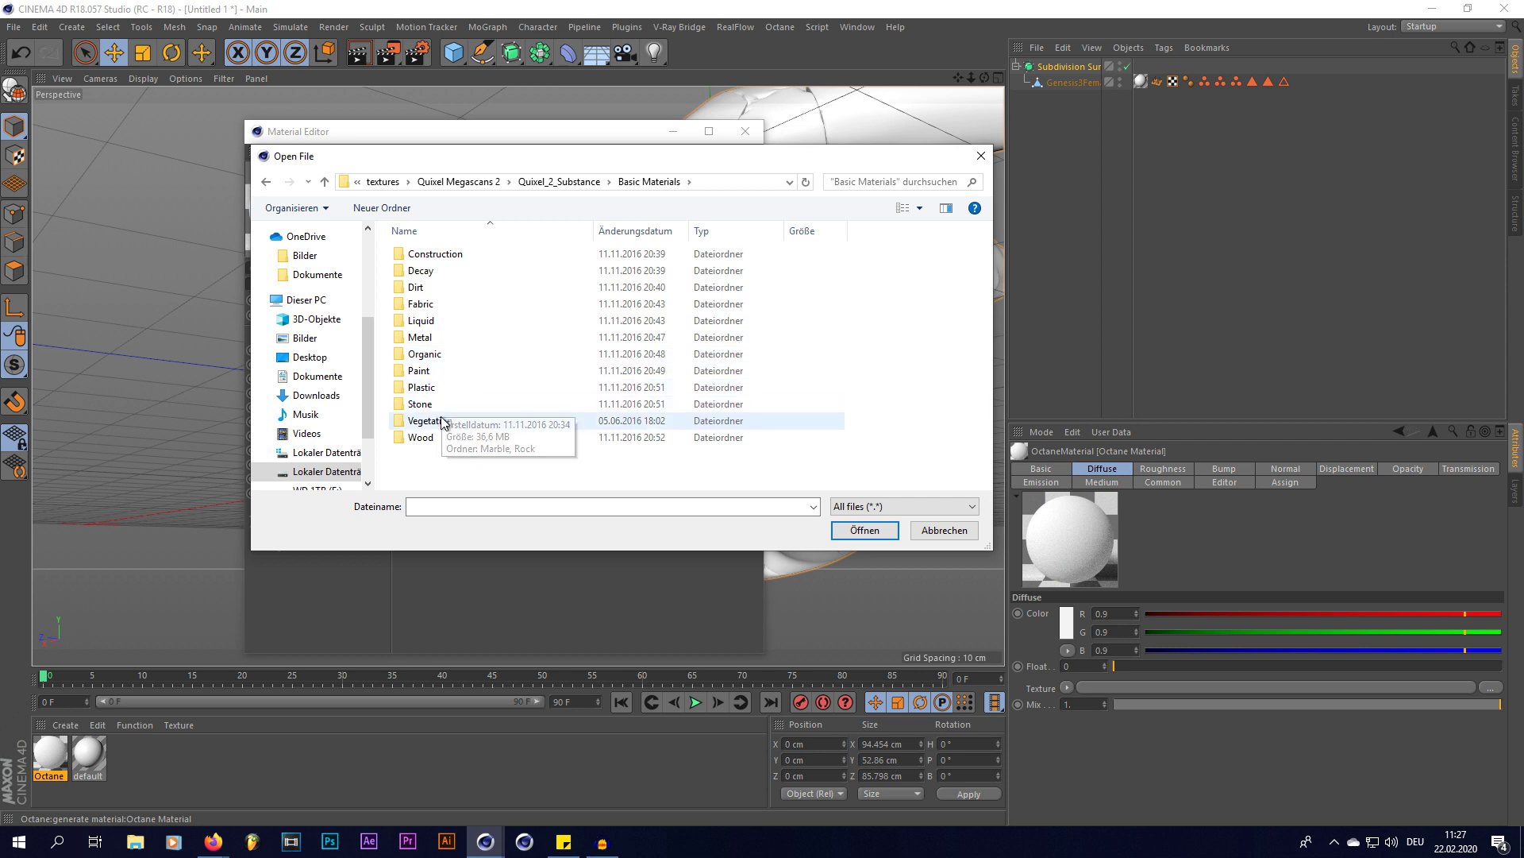
click(271, 187)
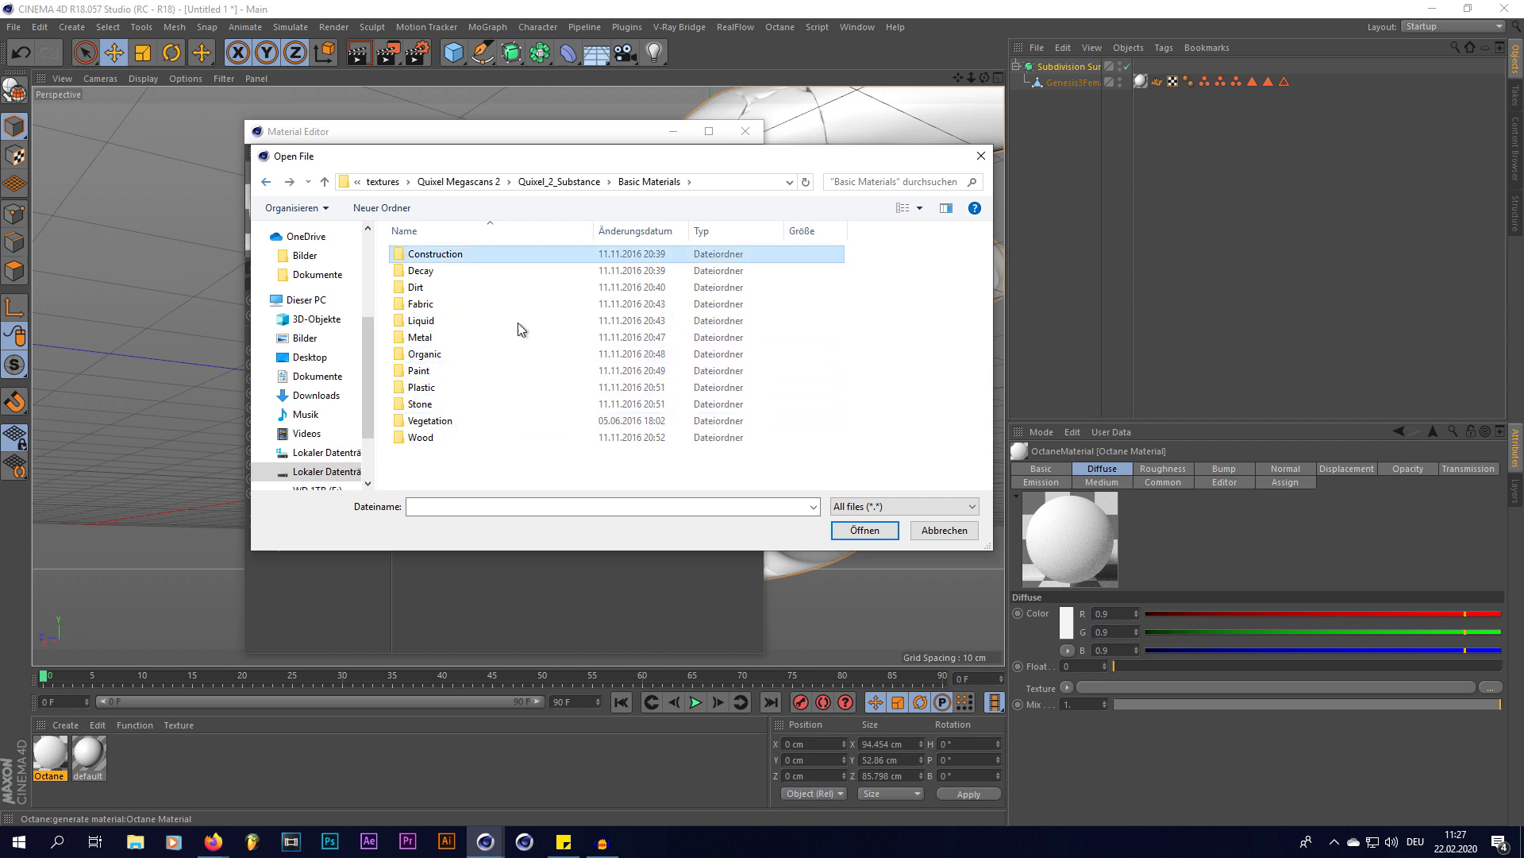
double_click(435, 255)
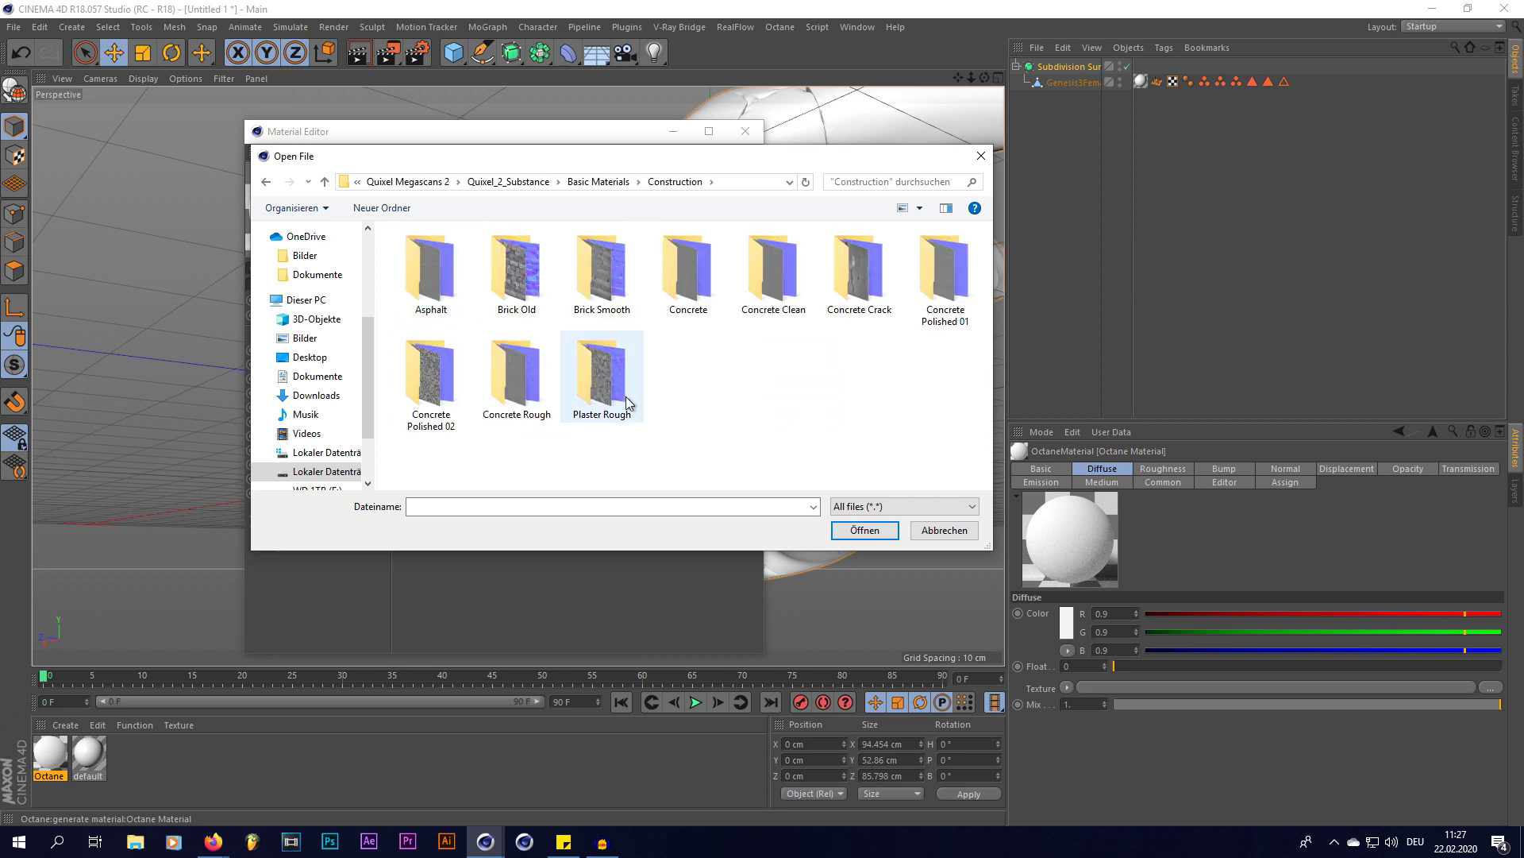
double_click(602, 389)
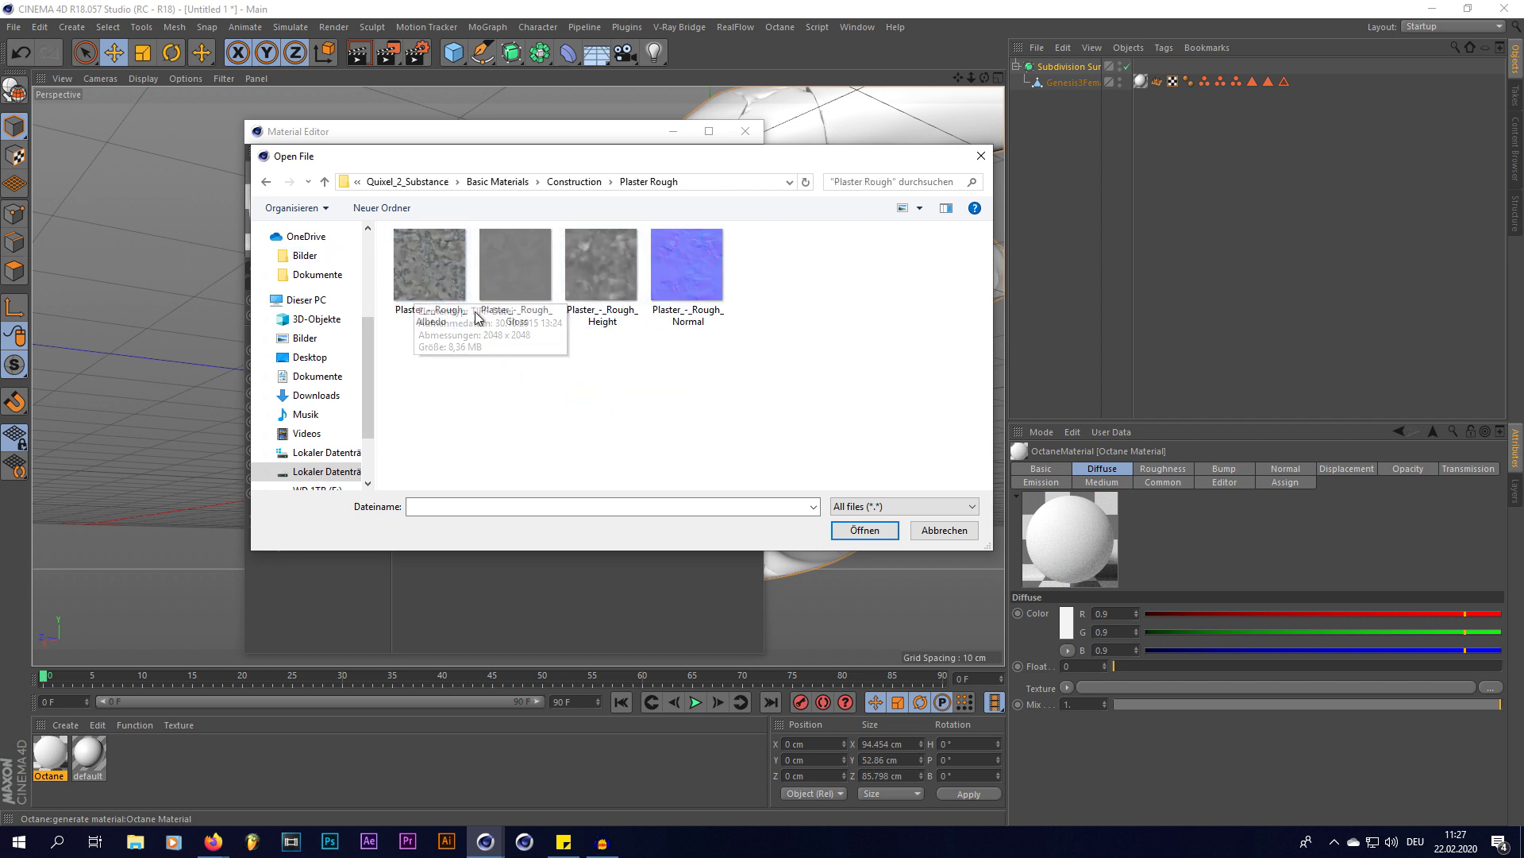
double_click(421, 274)
click(843, 477)
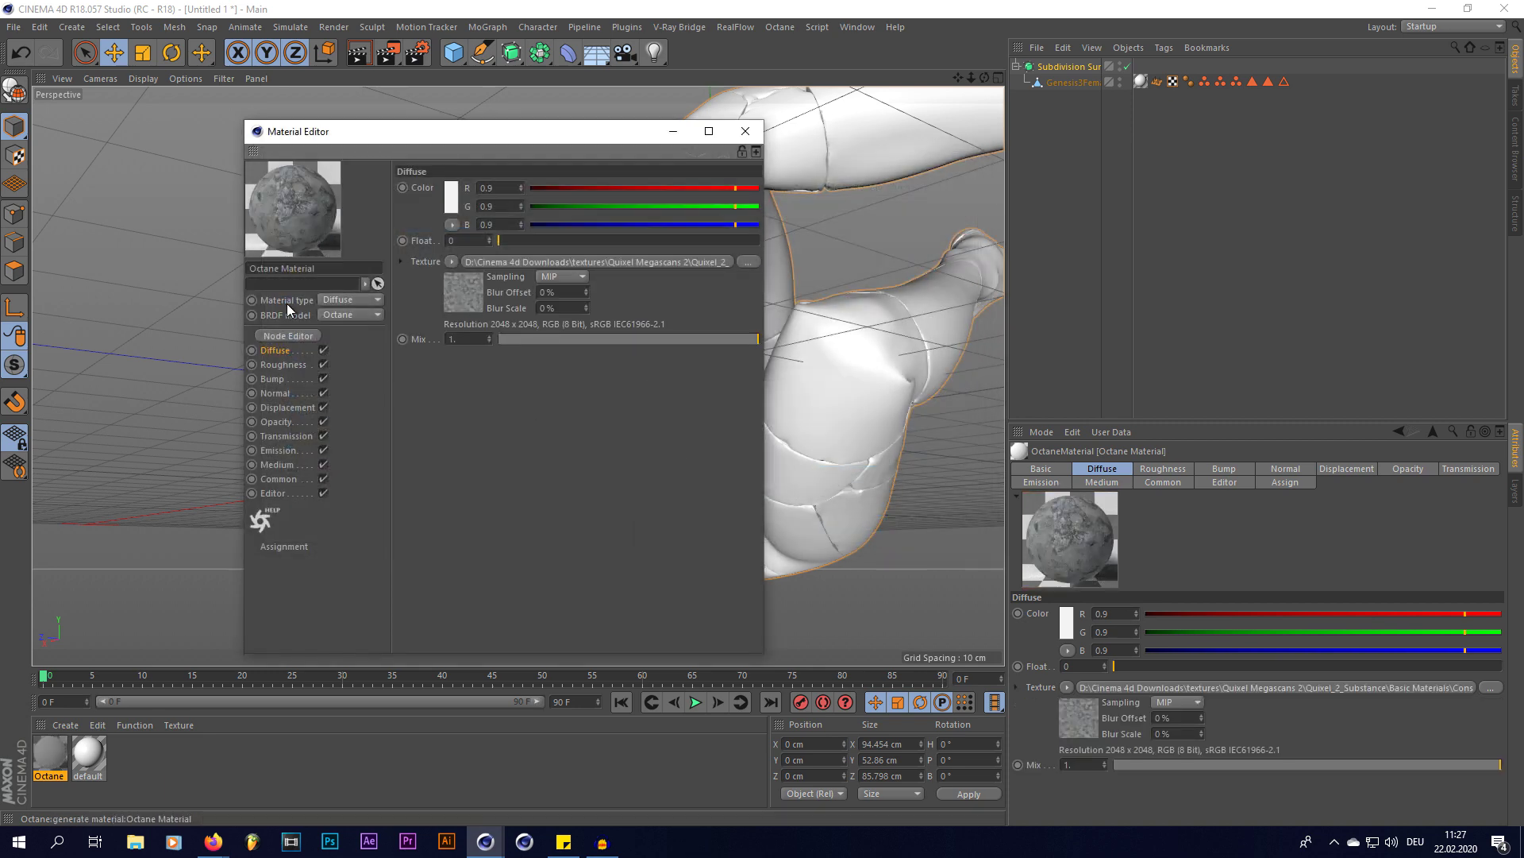
- Tint the diffuse colour warm off-white (hue 34°) and set the texture mix to 0.44
click(453, 202)
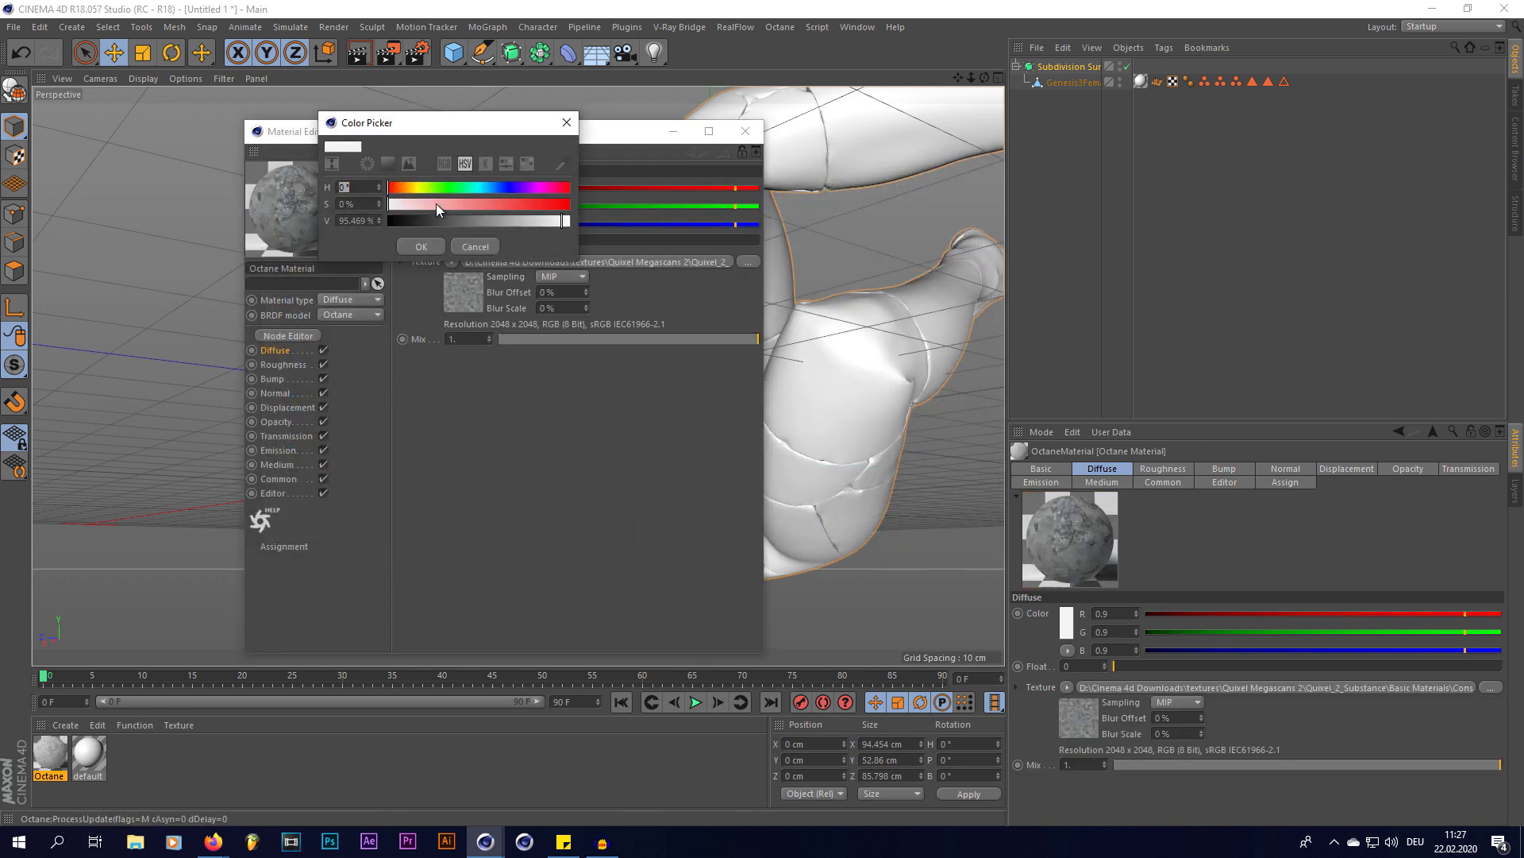
drag(398, 189, 405, 189)
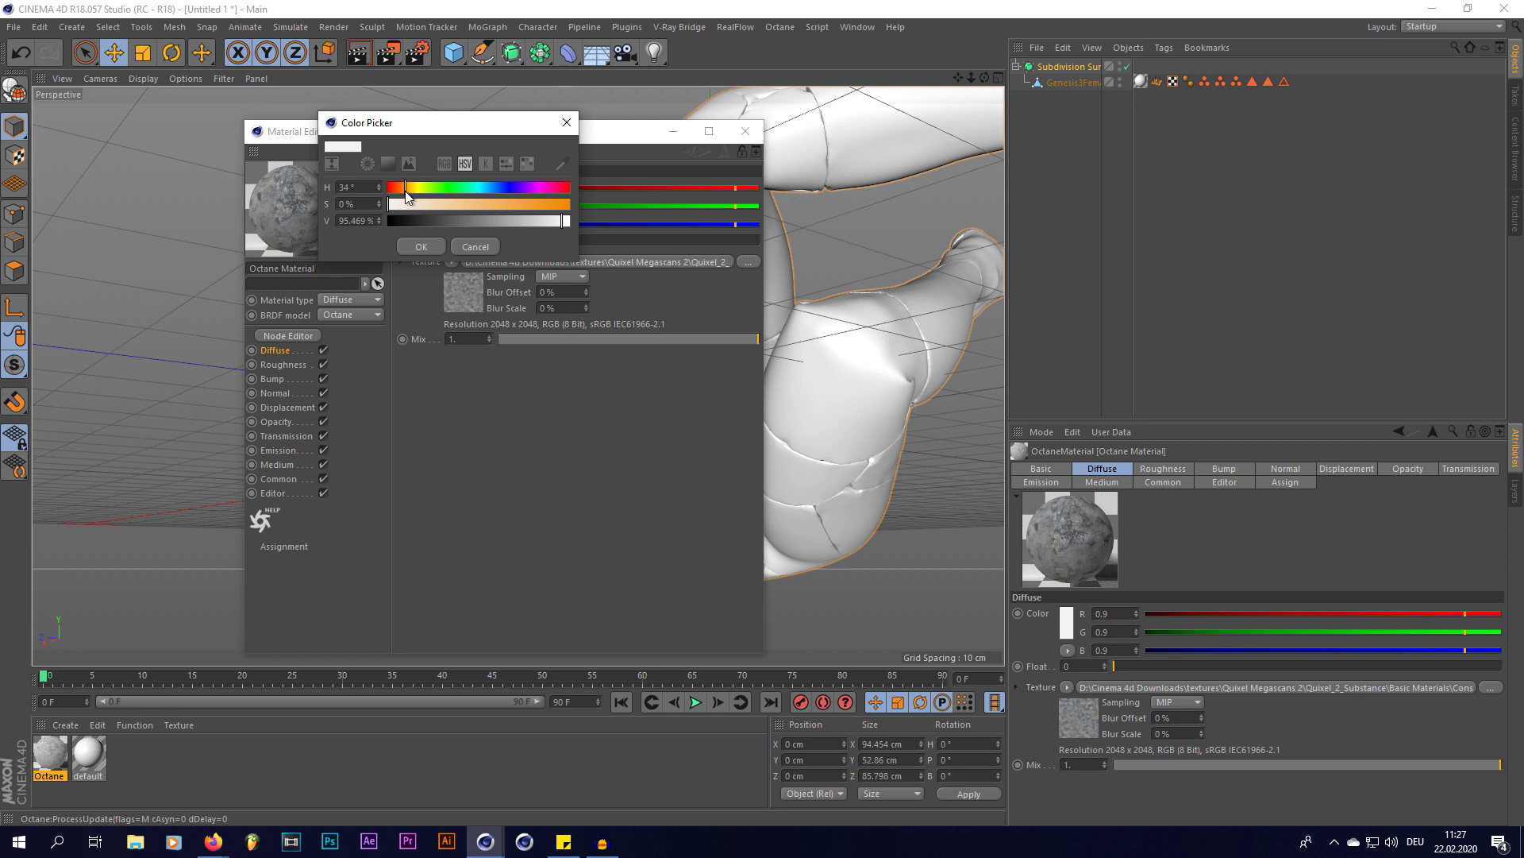
click(393, 204)
click(555, 220)
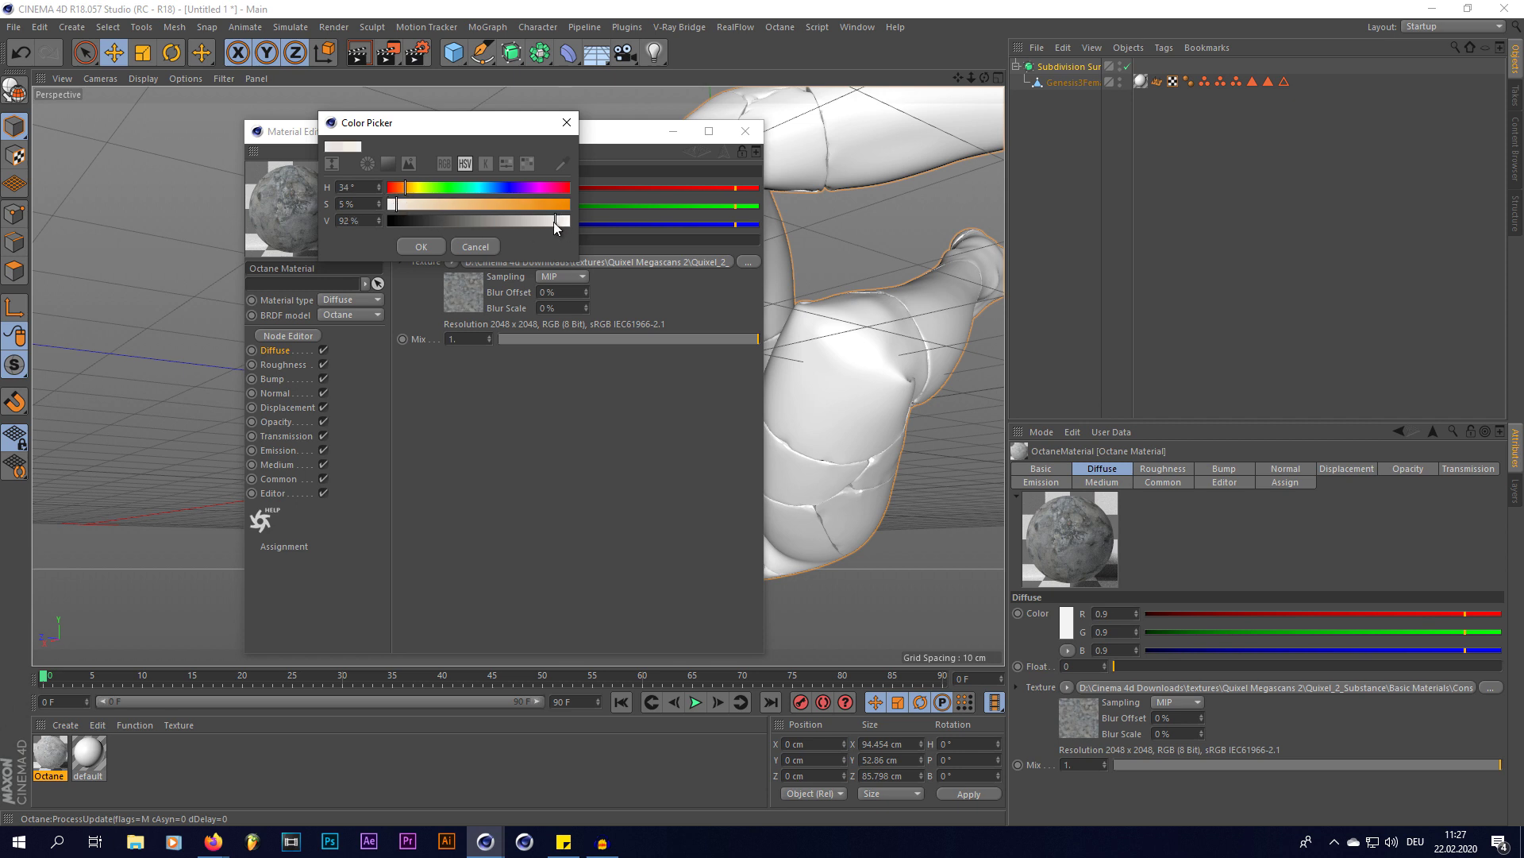
click(433, 246)
click(552, 338)
drag(557, 338, 613, 340)
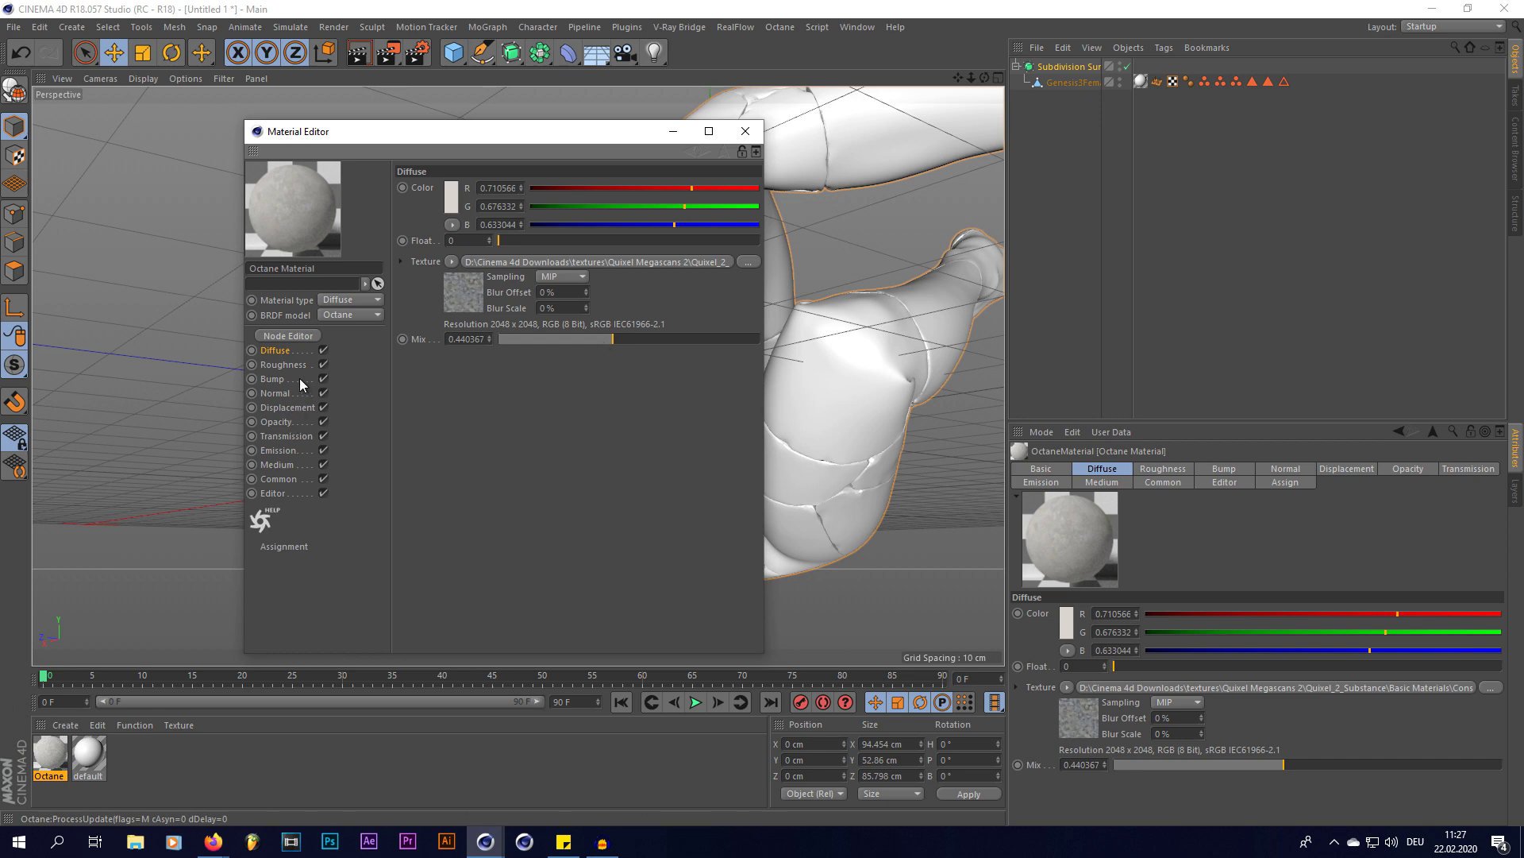
- Switch the material type to Glossy and load the Plaster Rough Gloss map into Specular
click(341, 299)
click(356, 327)
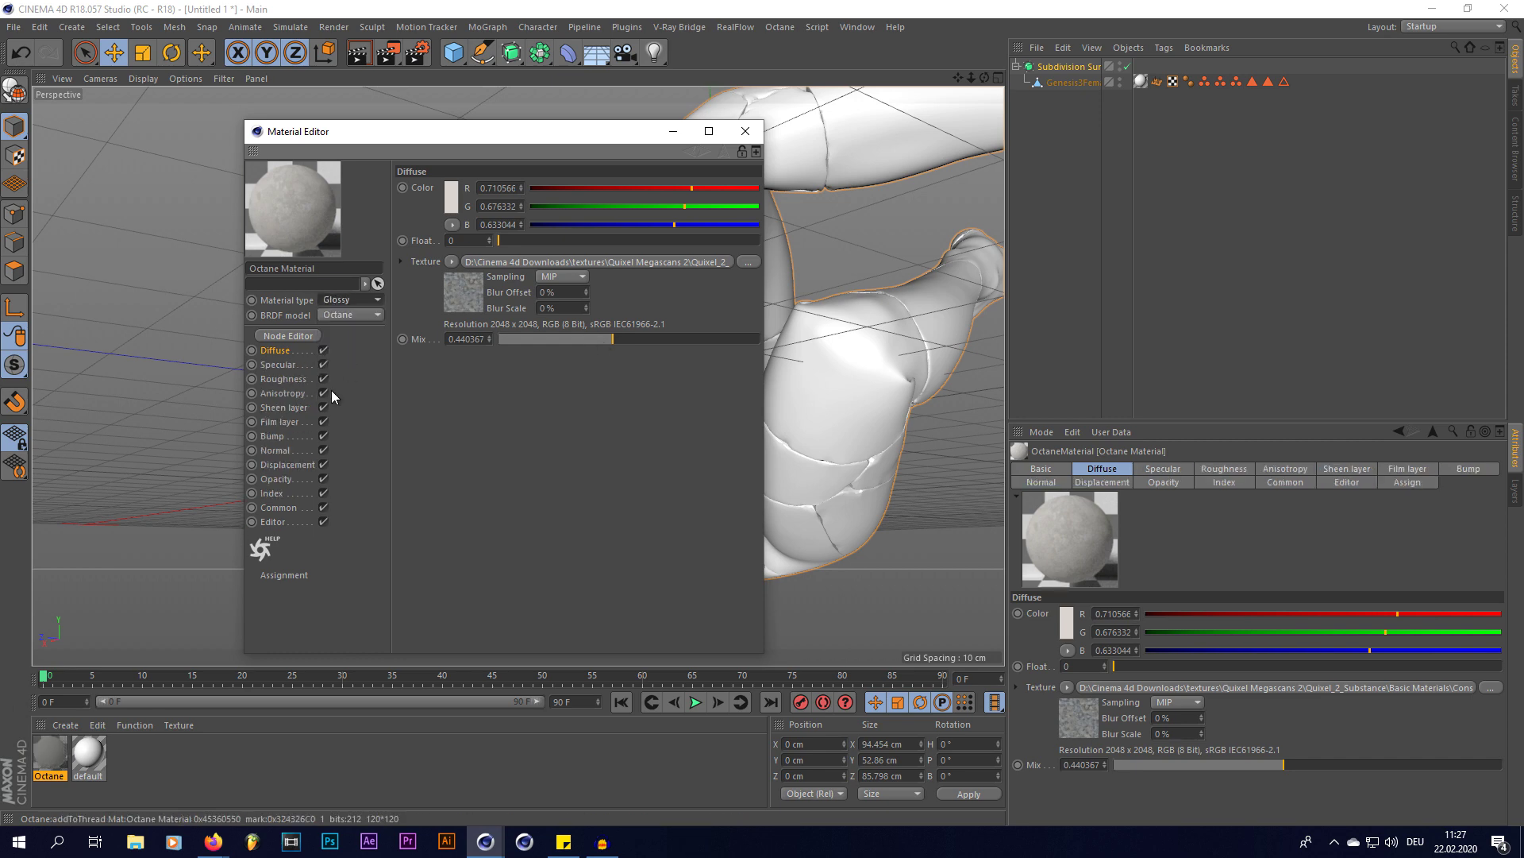
click(276, 364)
click(451, 261)
click(474, 291)
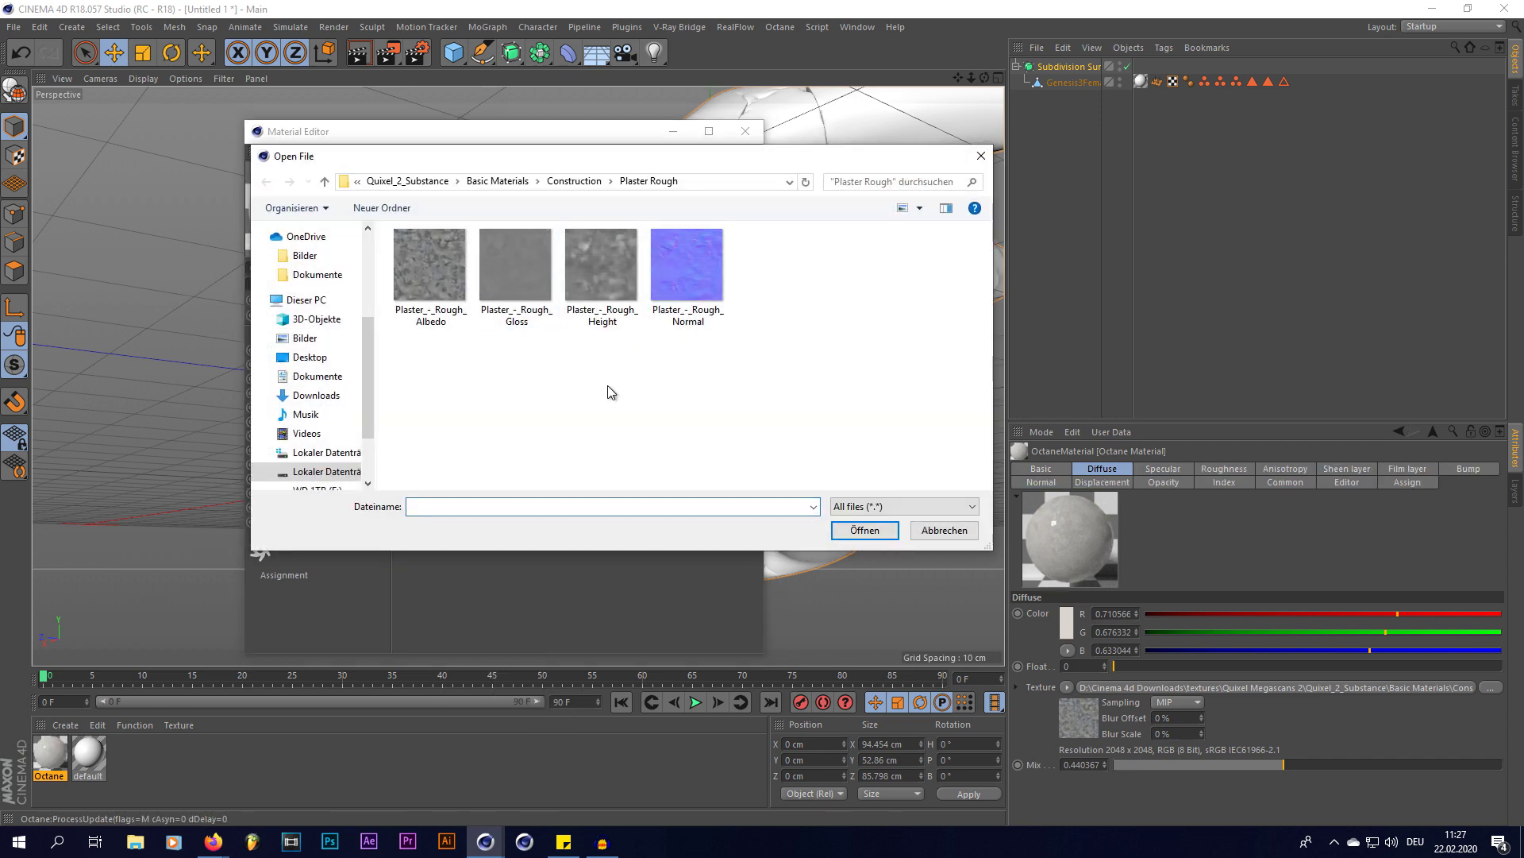
double_click(514, 318)
click(844, 473)
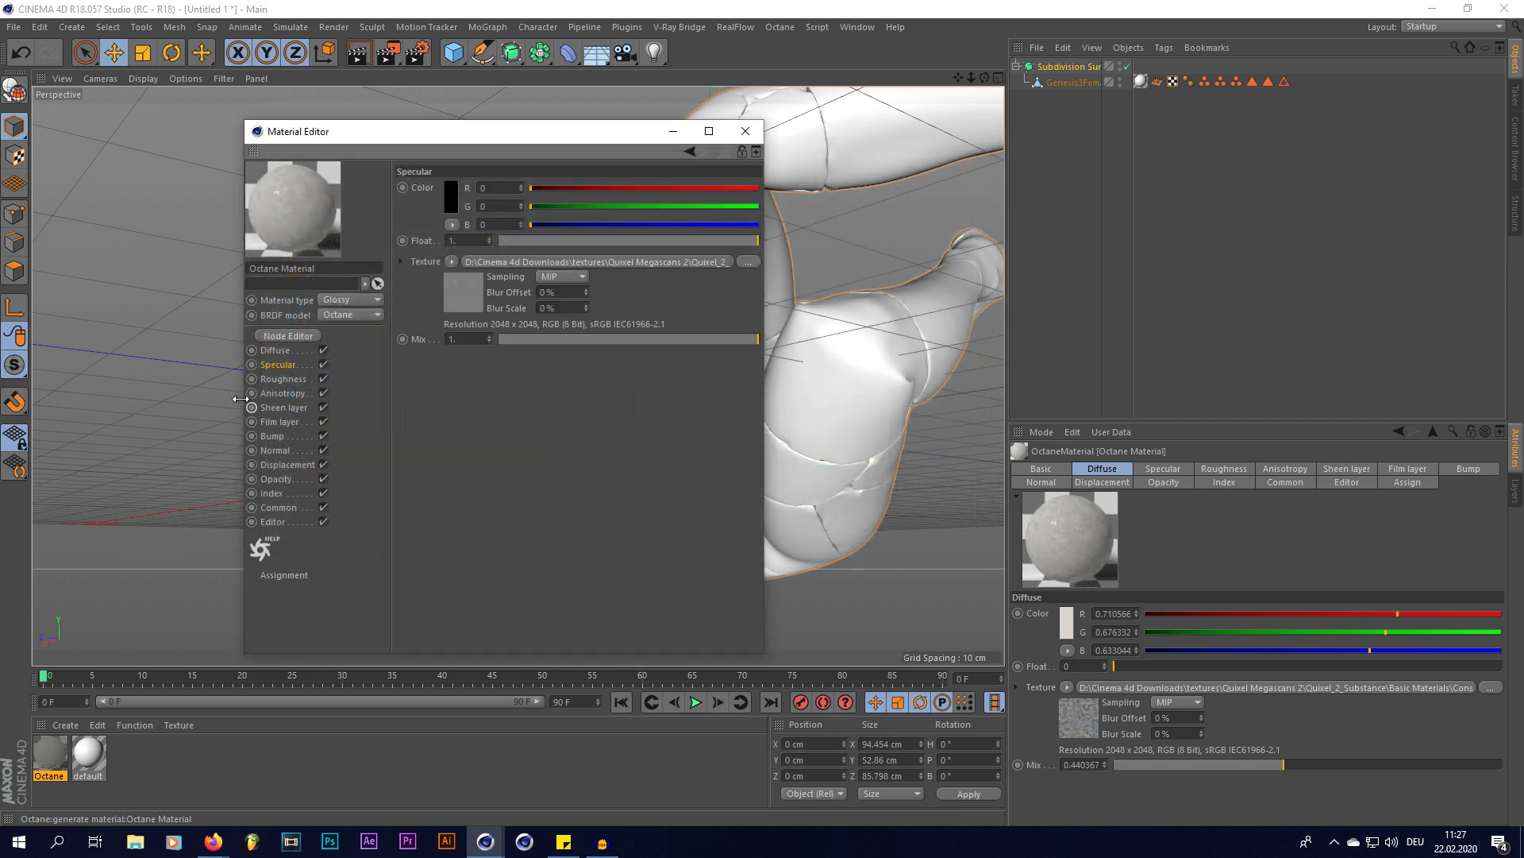
- Load the Plaster Rough Normal map into the Normal channel and close the Material Editor
click(277, 450)
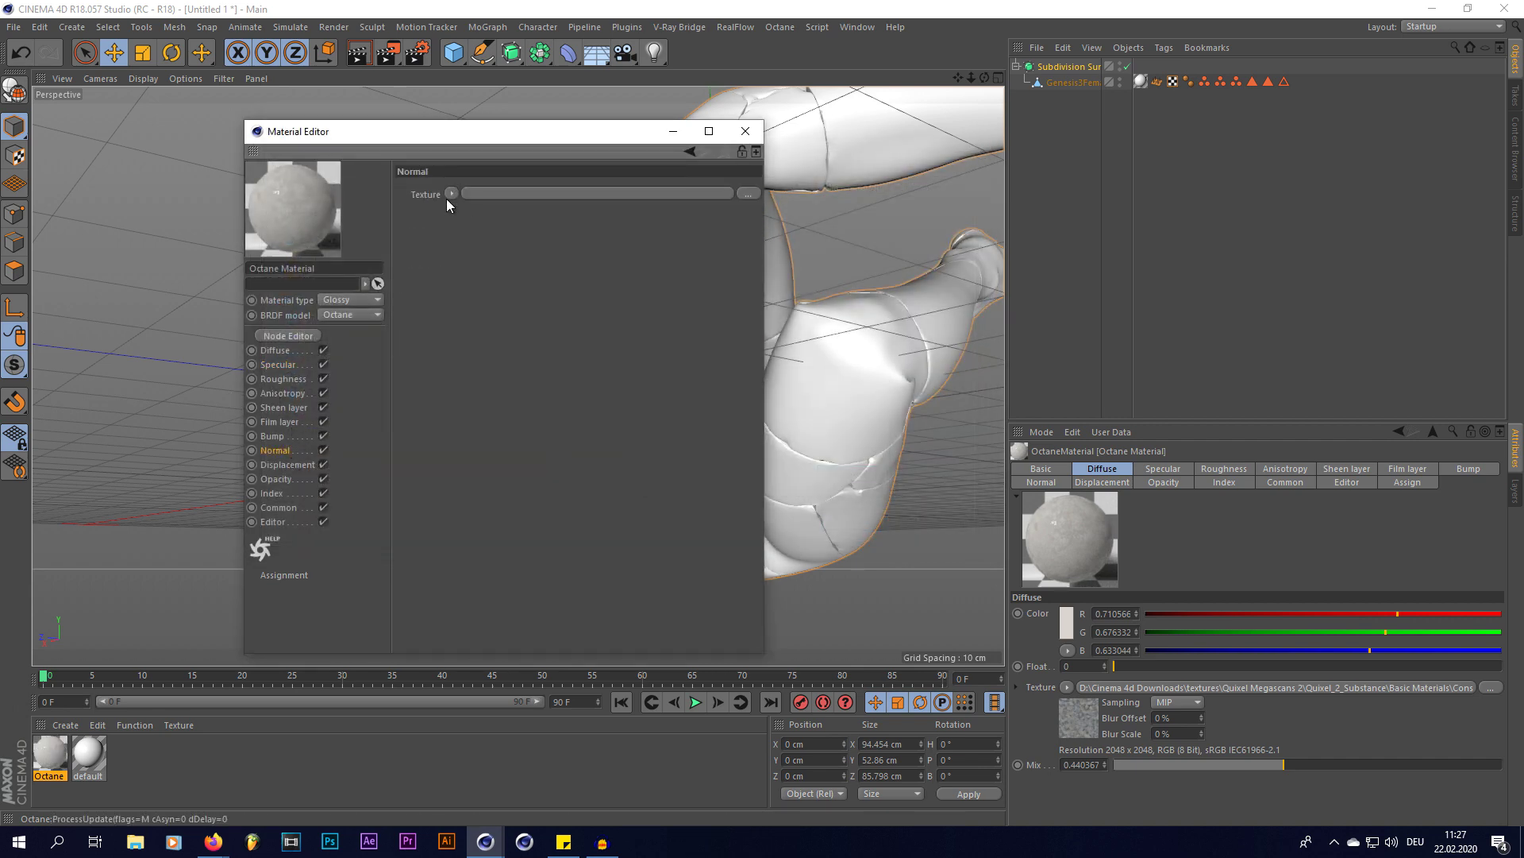
click(451, 193)
click(474, 223)
double_click(676, 316)
click(844, 473)
click(272, 436)
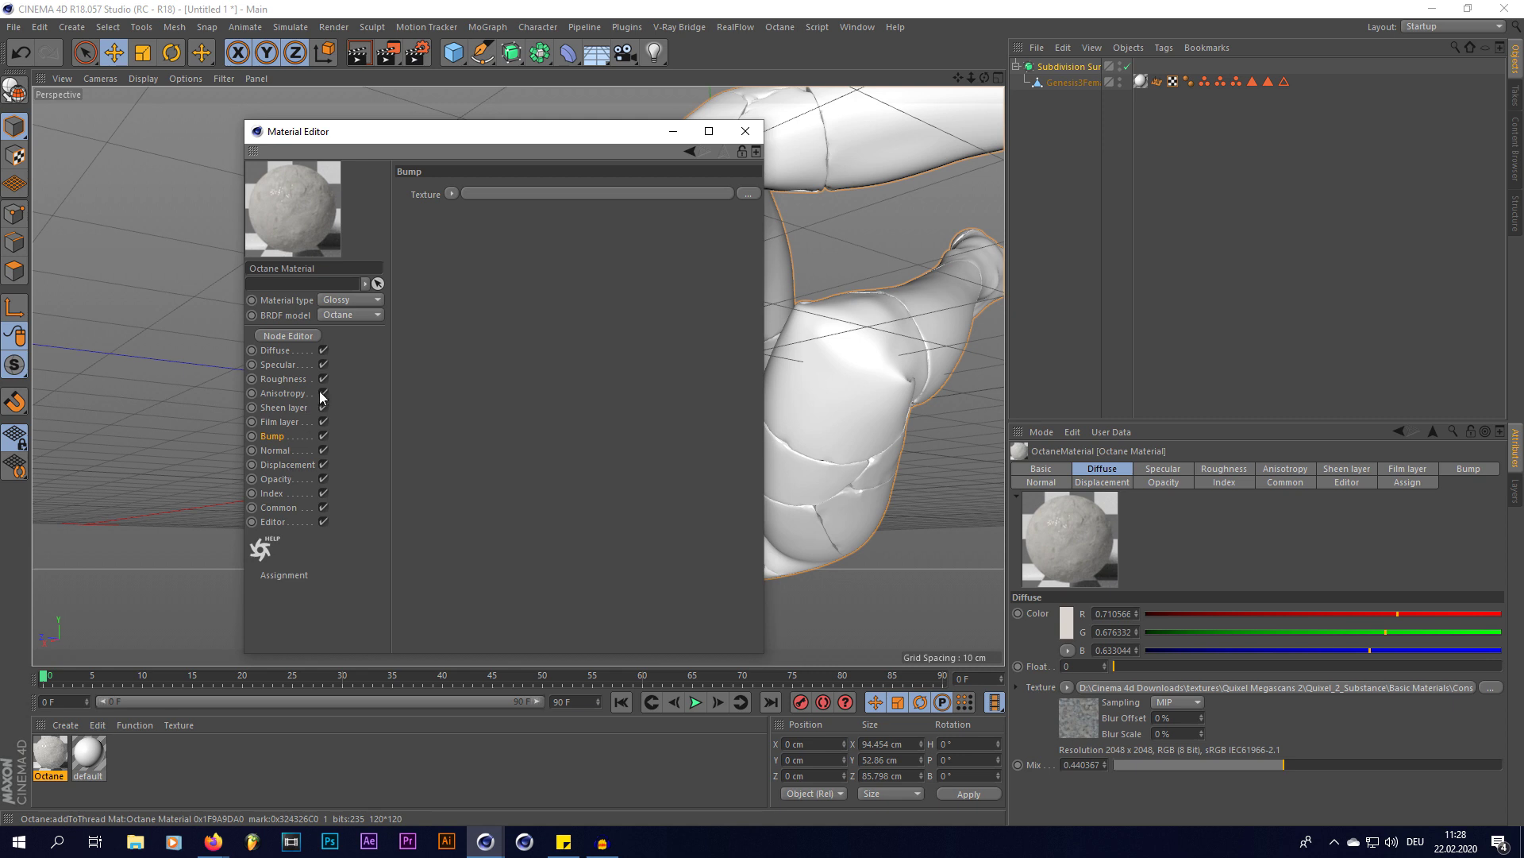
click(278, 465)
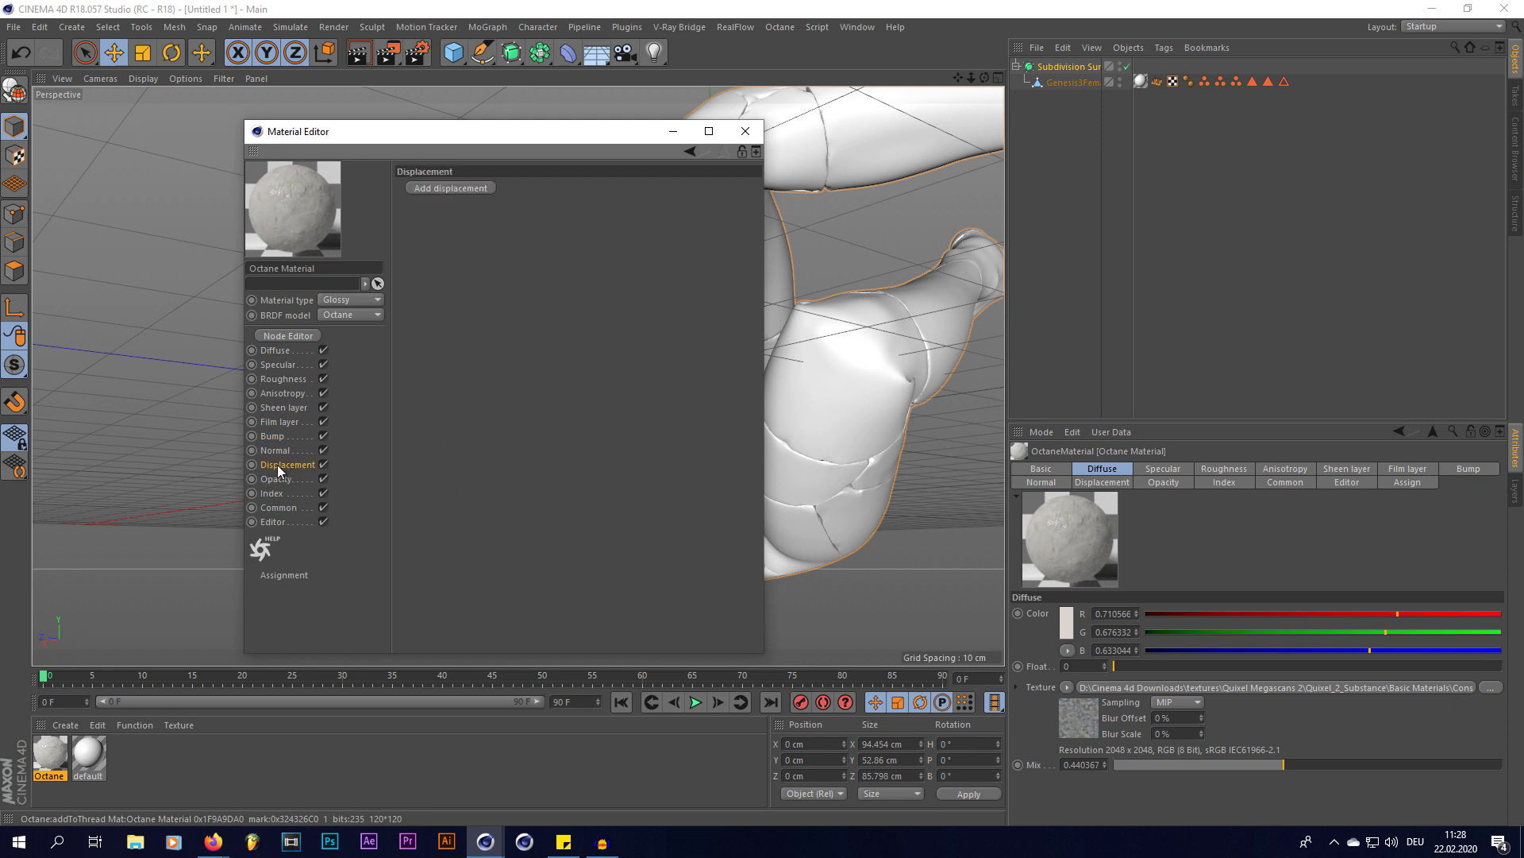
click(746, 131)
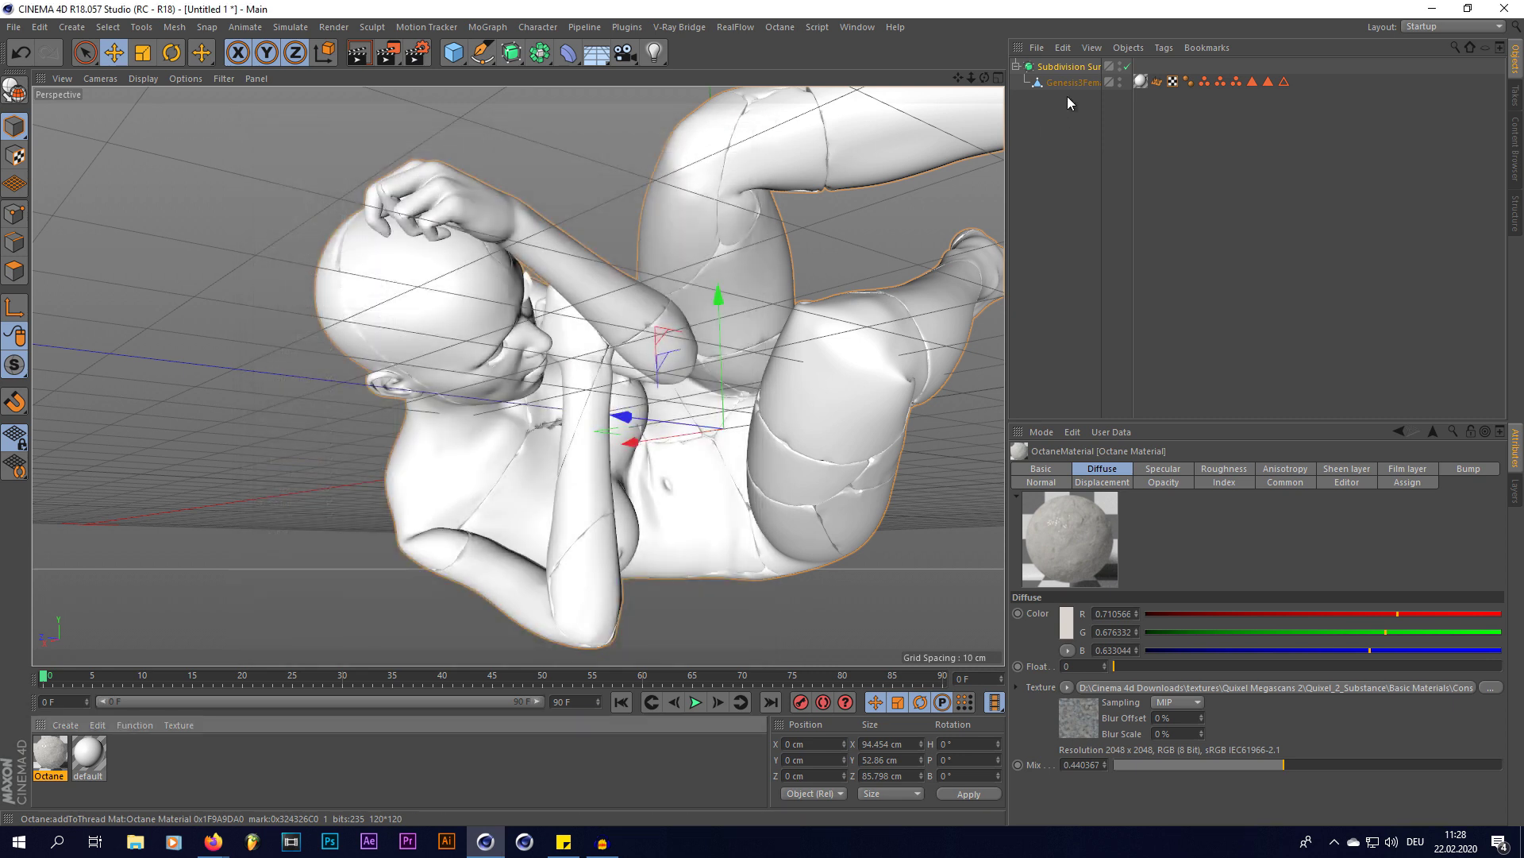
- Apply the Octane material to the Subdivision Surface and delete Genesis3Female's original texture tag
drag(58, 754, 1072, 68)
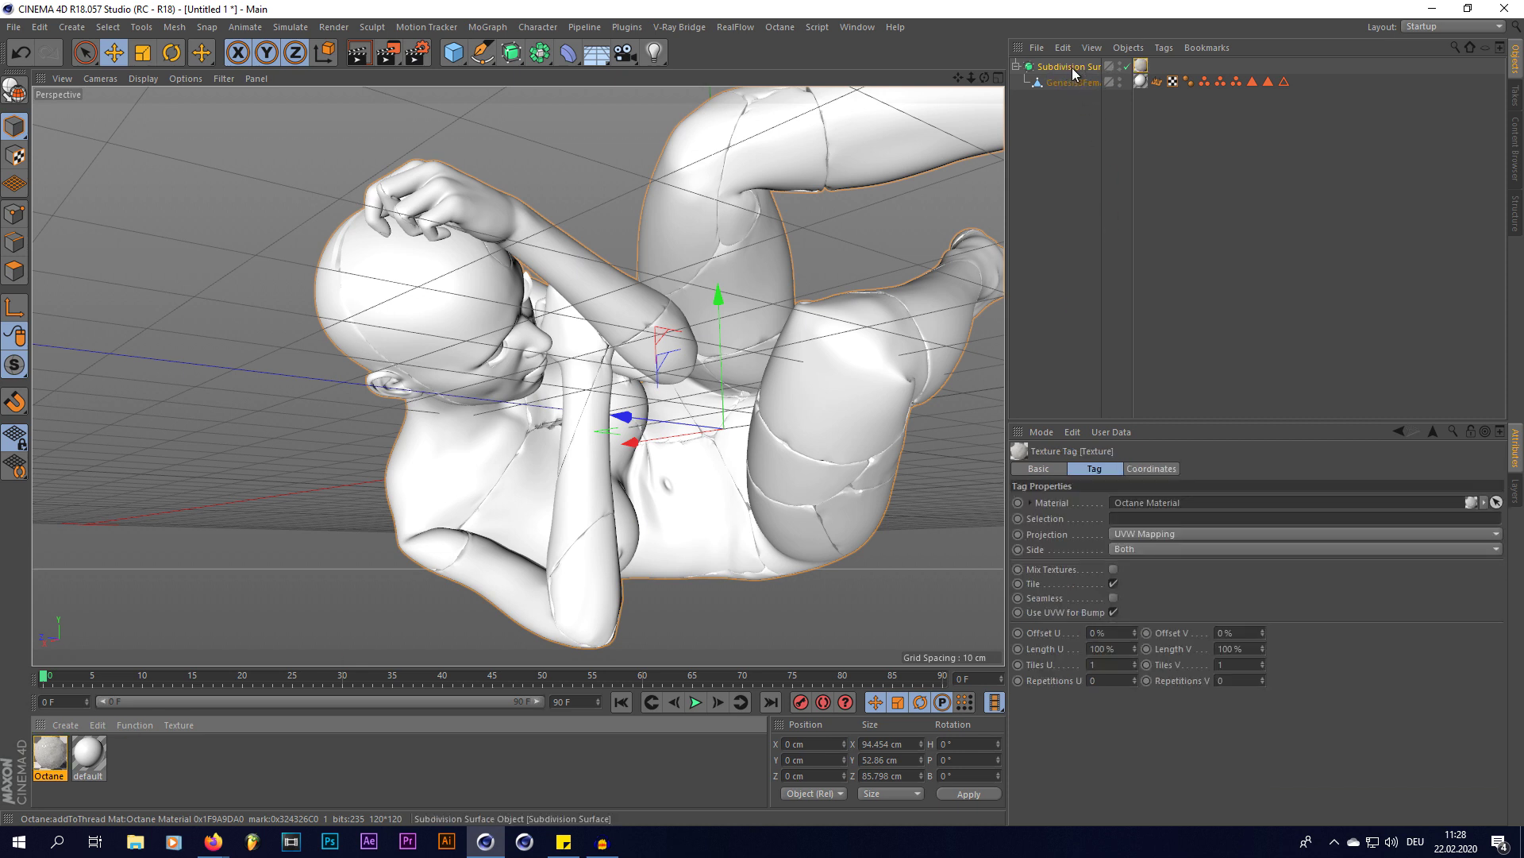
click(1053, 166)
click(1141, 82)
key(Delete)
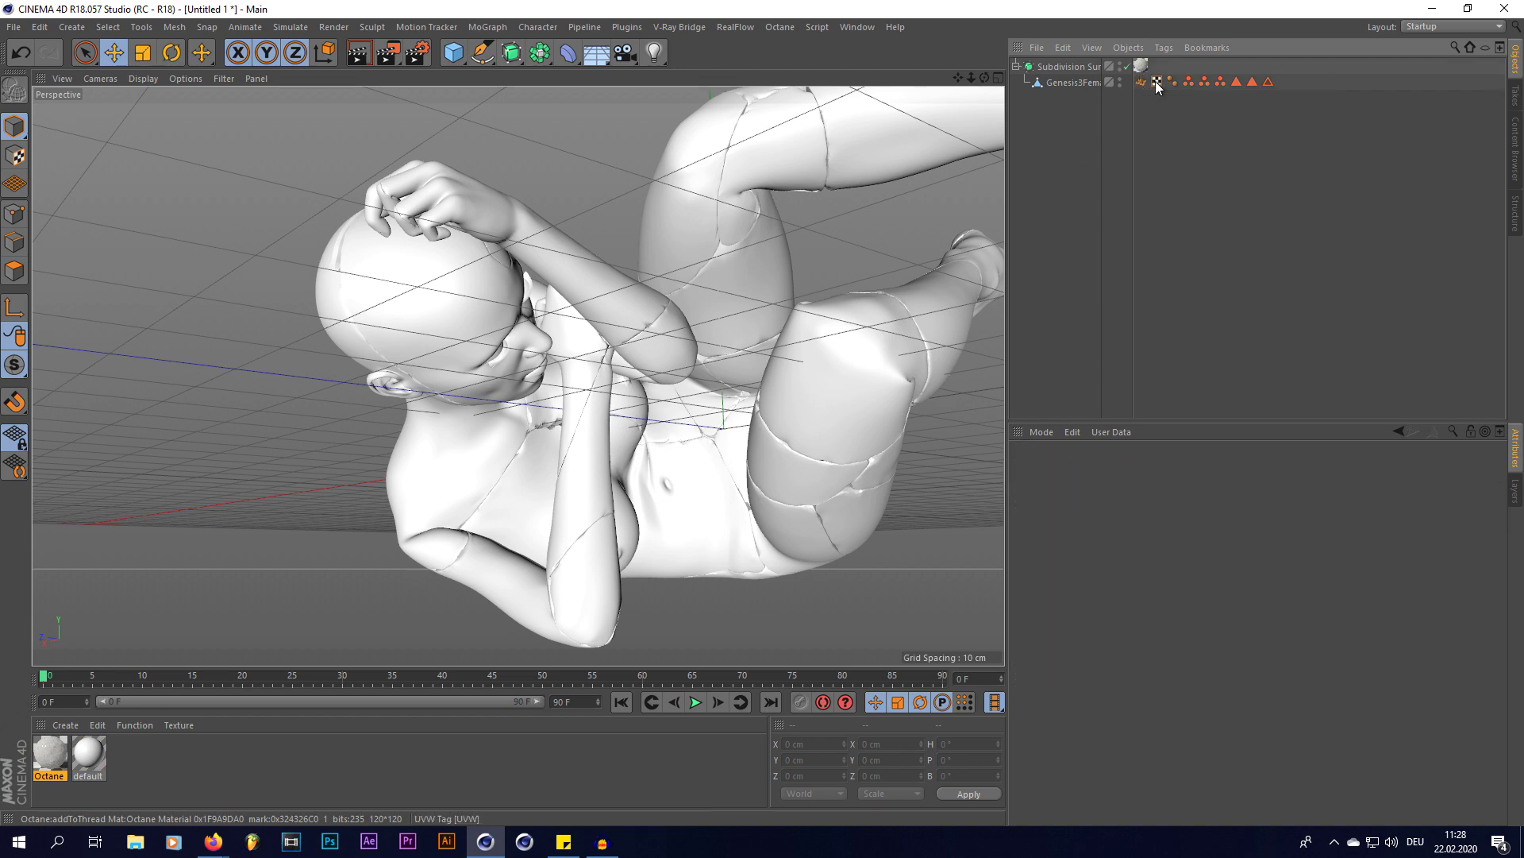
drag(985, 78, 1175, 119)
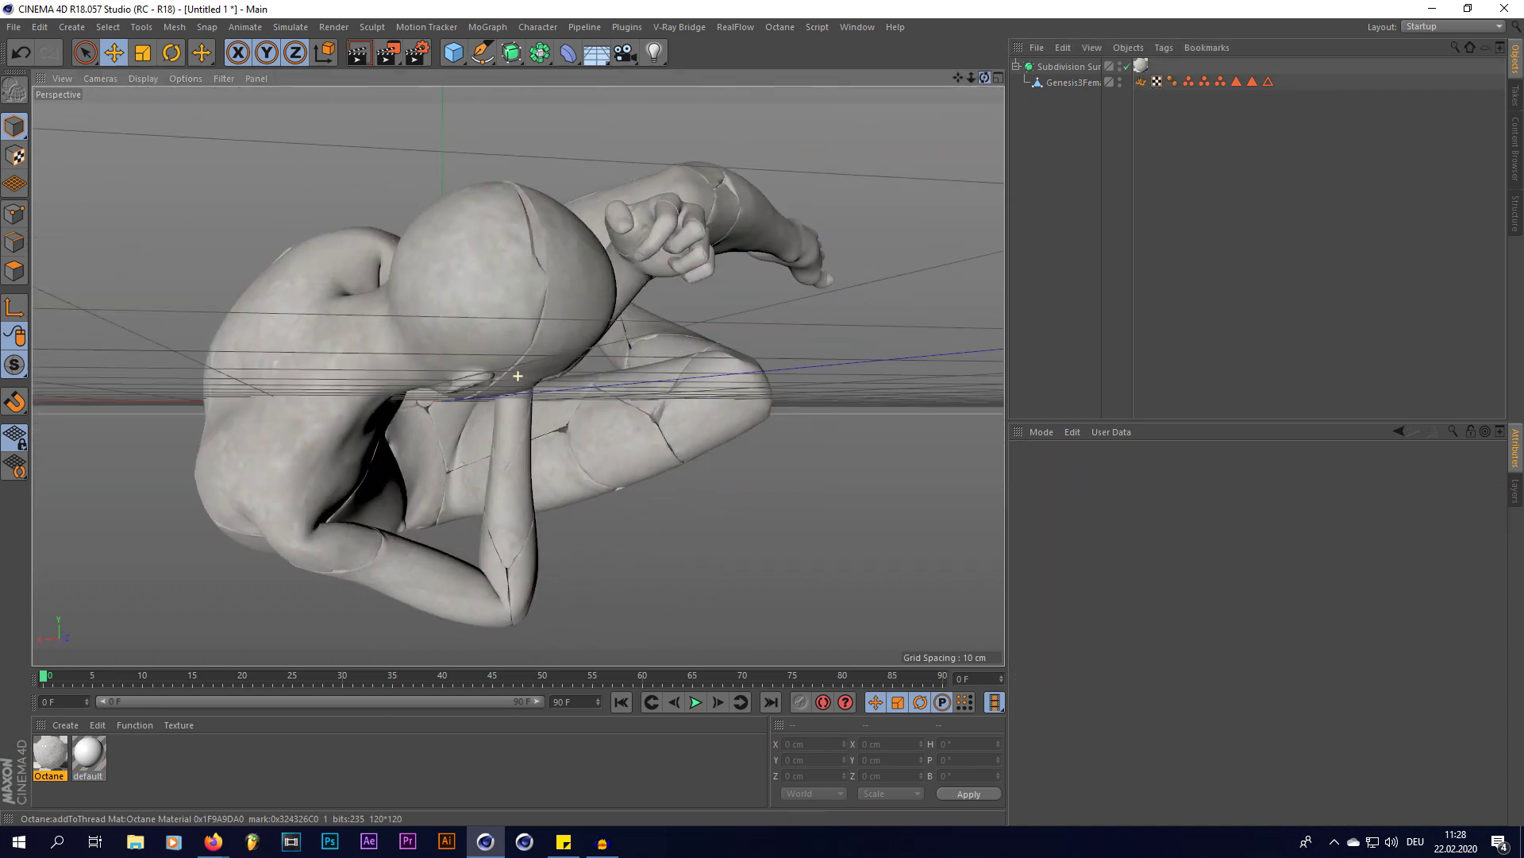
drag(873, 95, 902, 56)
click(780, 26)
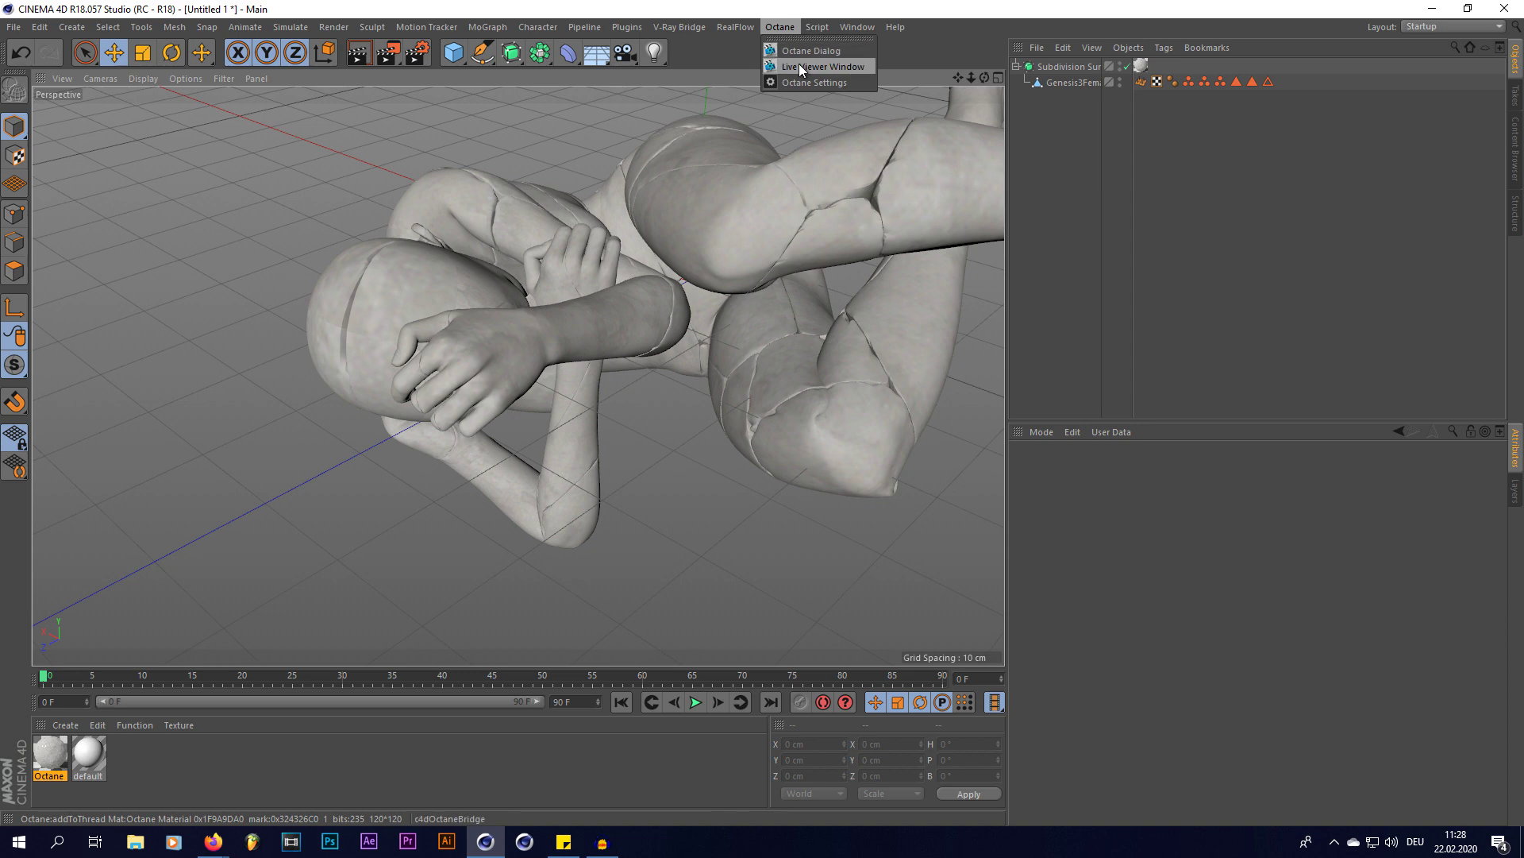
- Open the Octane Live Viewer beside the viewport and render the plaster figure, framing it level
click(799, 66)
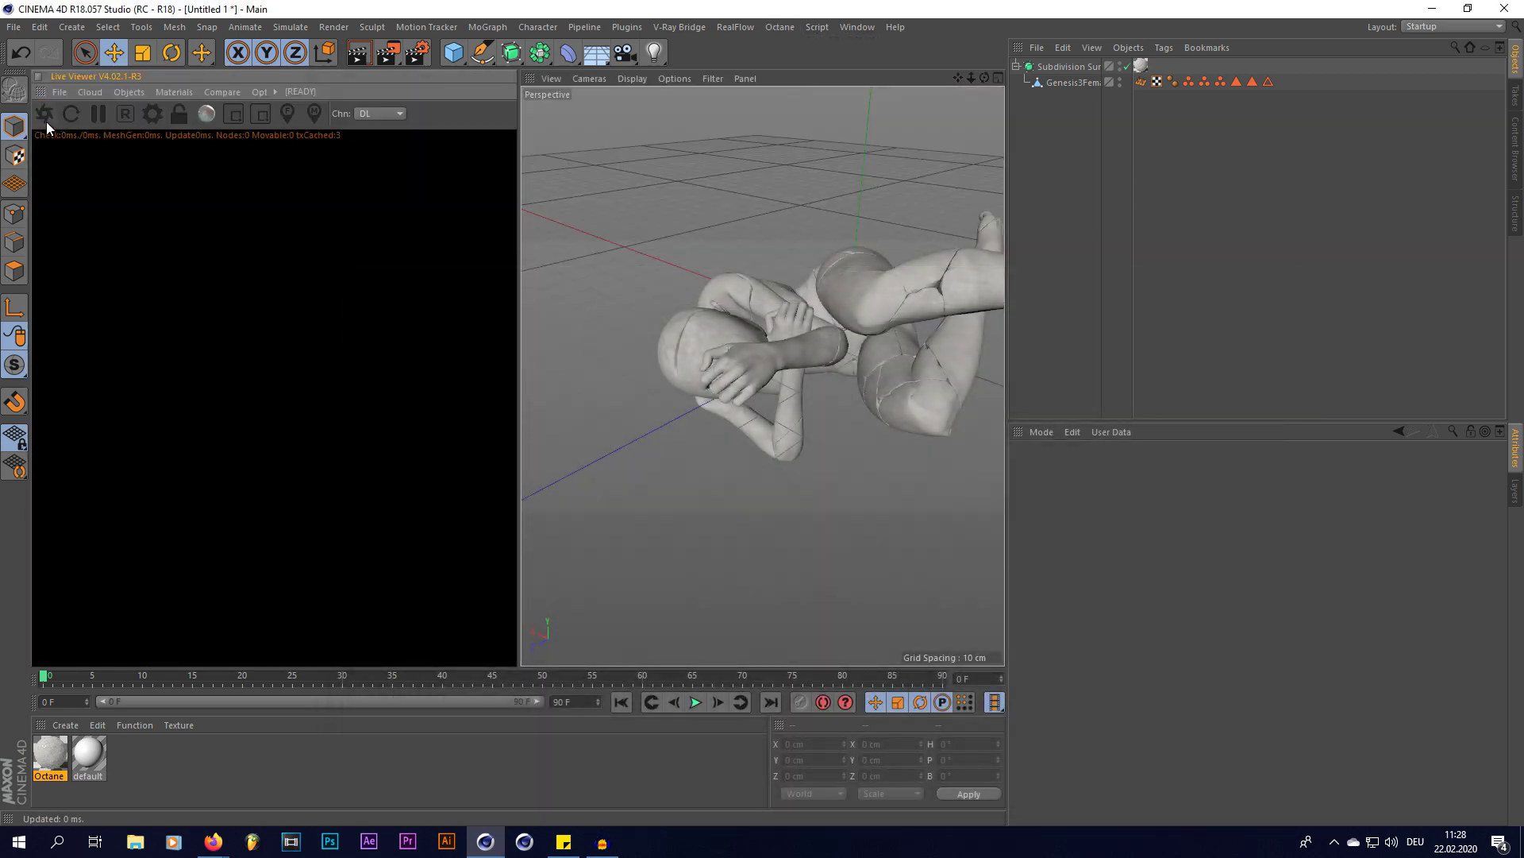
click(46, 116)
scroll(916, 354, up, 2)
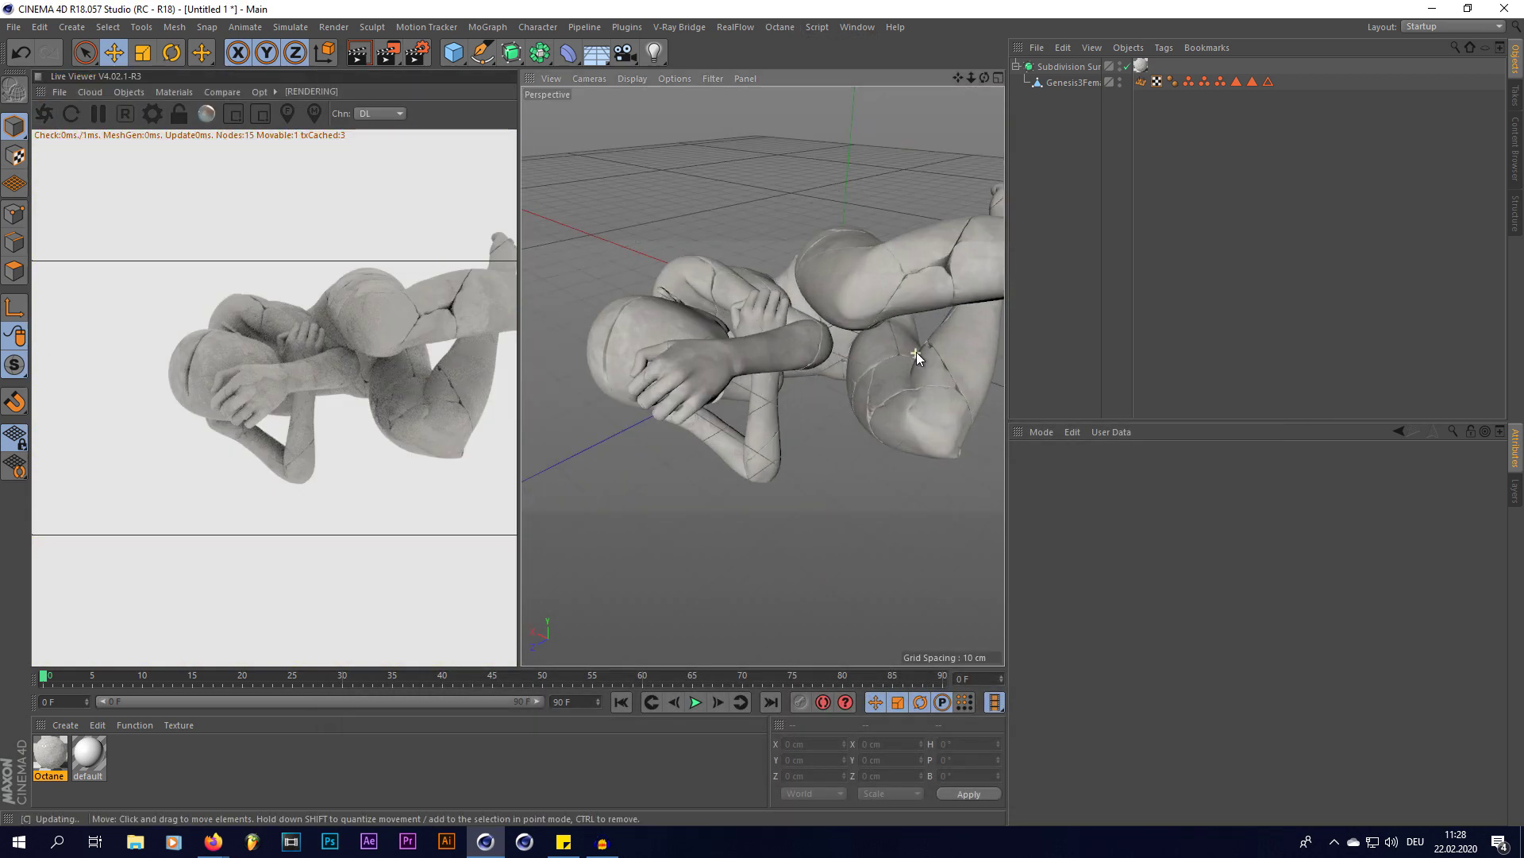
scroll(916, 351, up, 3)
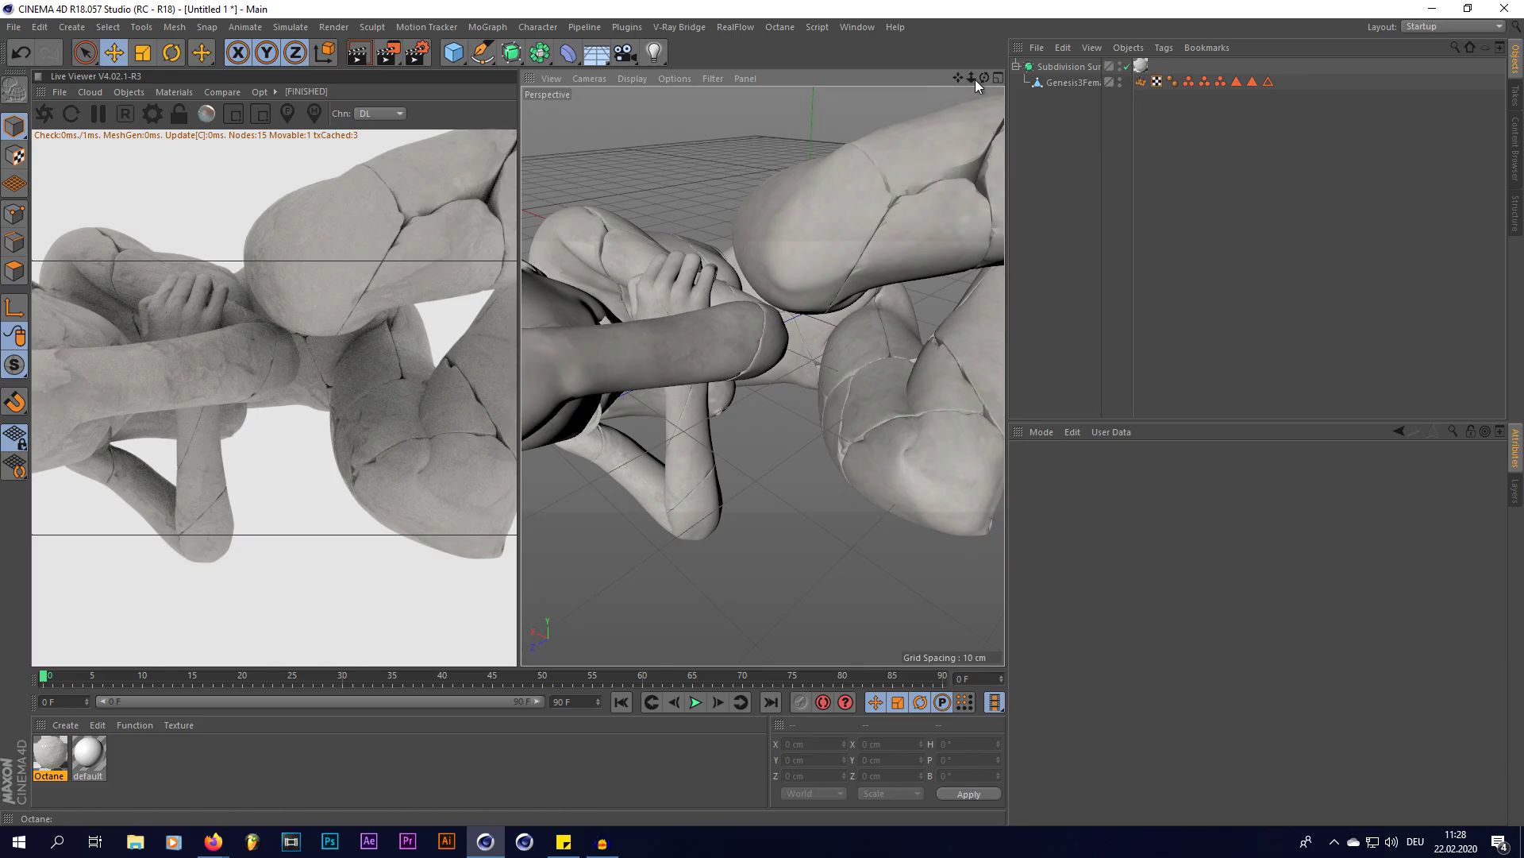
mouse_move(985, 77)
mouse_down()
mouse_move(945, 103)
mouse_move(1095, 48)
mouse_move(969, 81)
mouse_move(987, 84)
mouse_up()
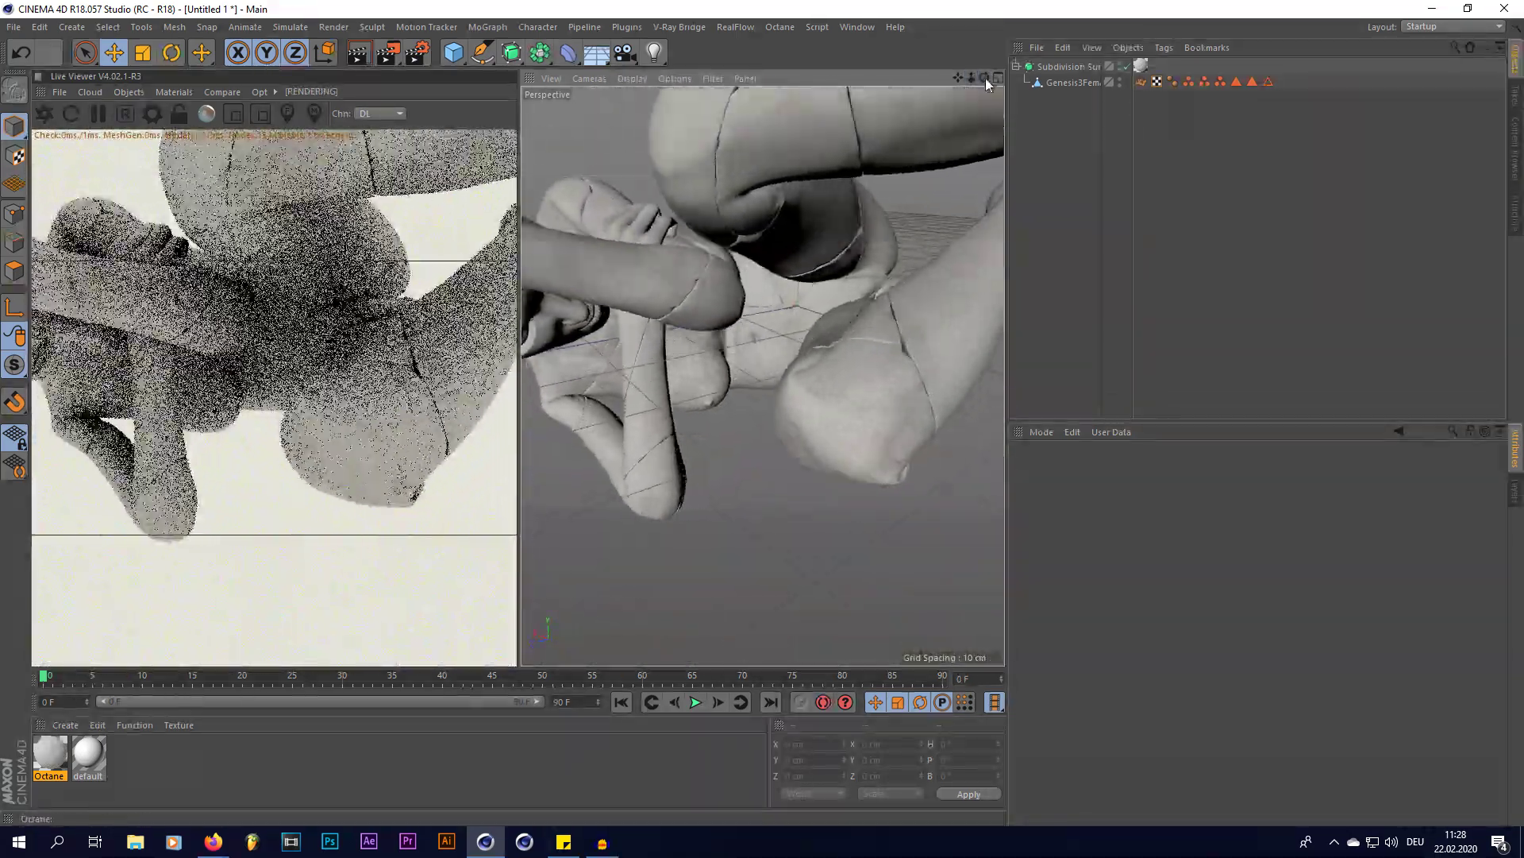
scroll(894, 337, down, 4)
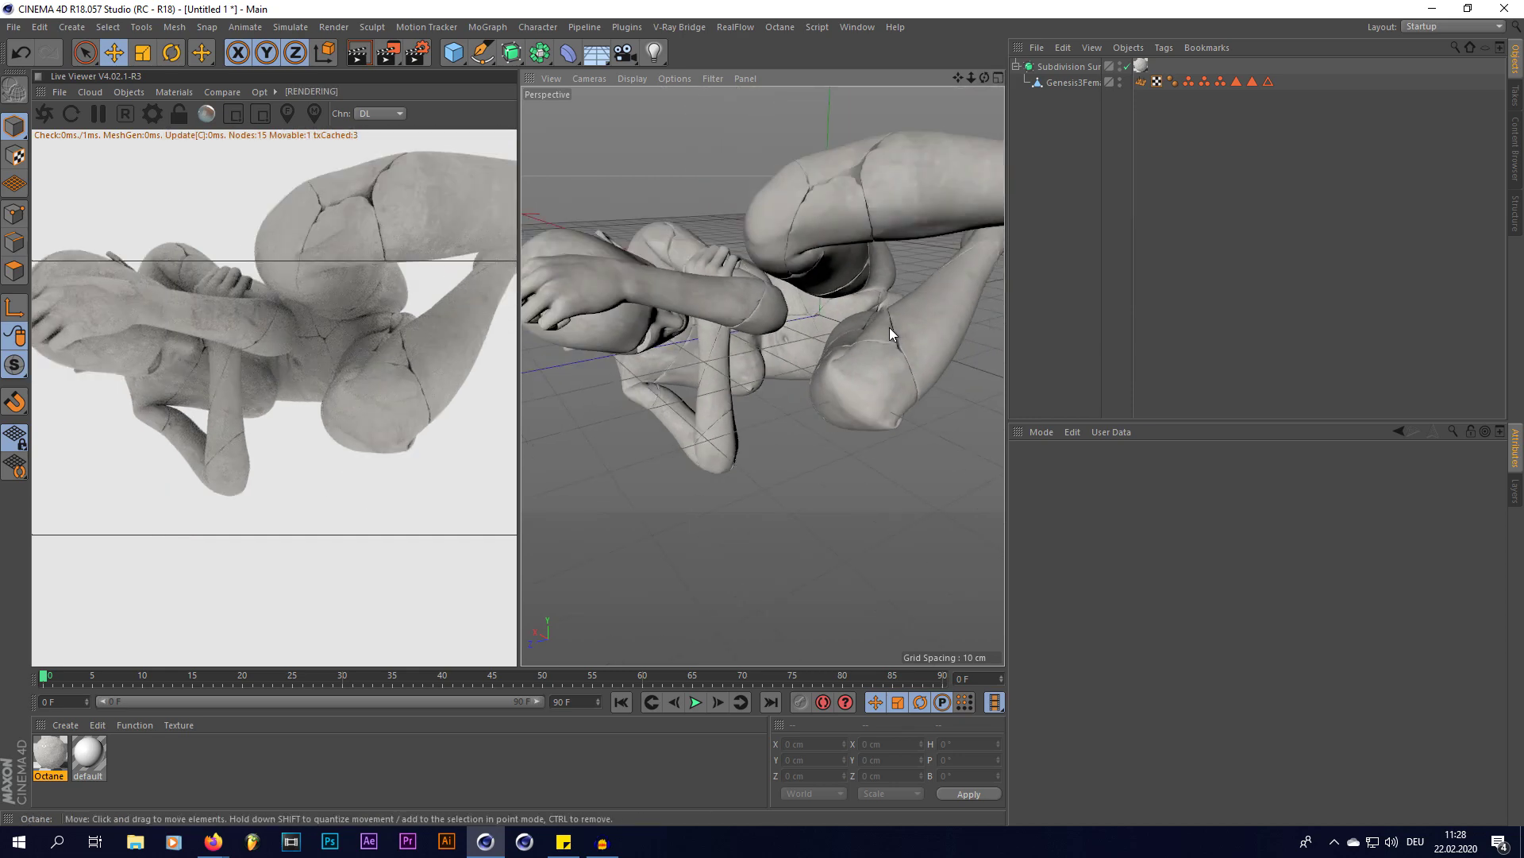
- Set the Octane texture tag's Length U and V to 75%, then to 40%
click(1141, 82)
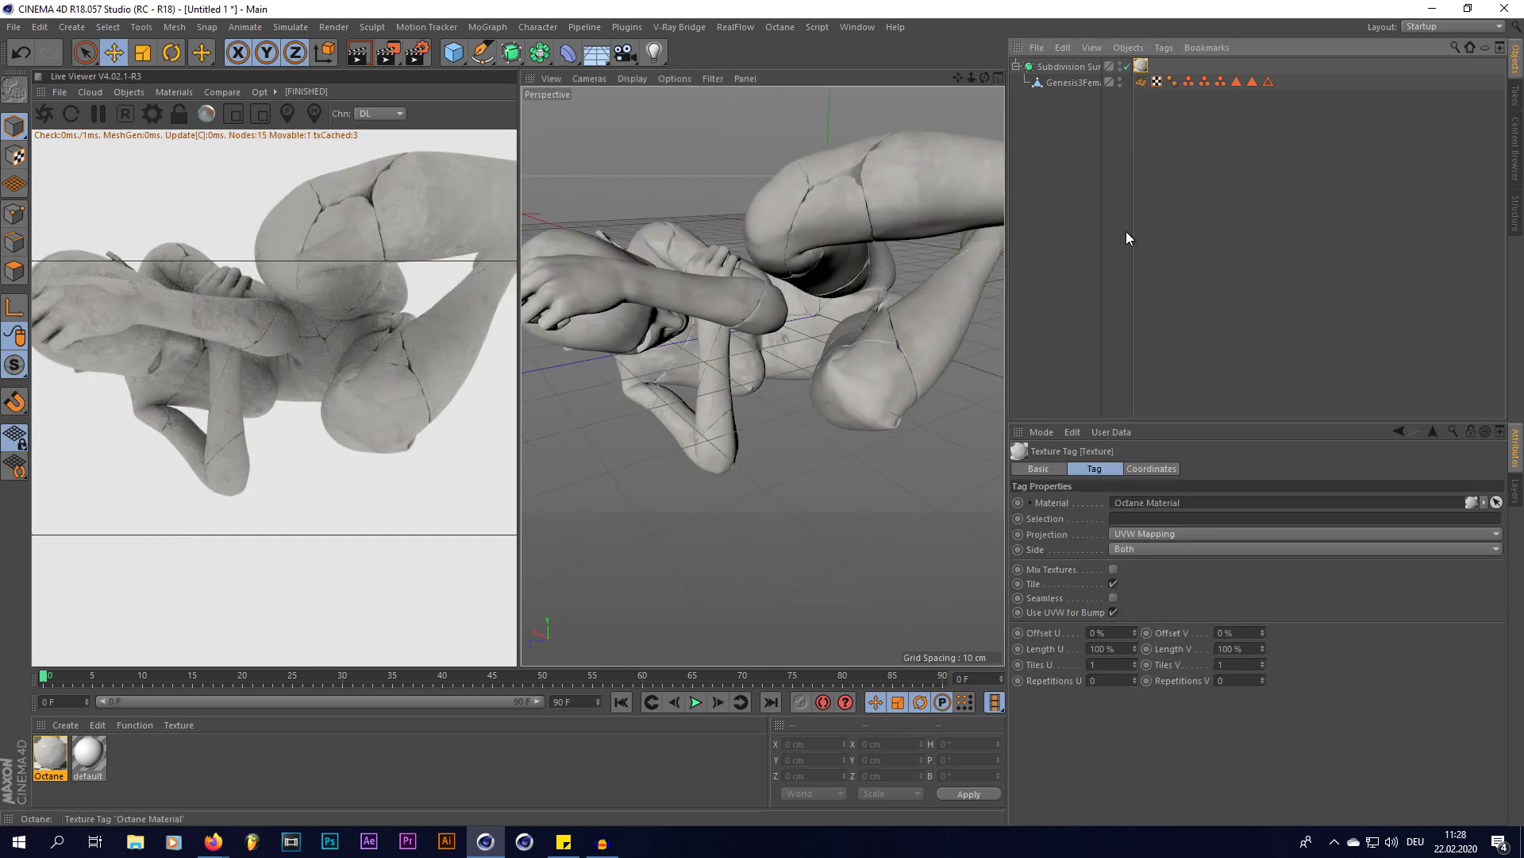
double_click(1119, 648)
text(75)
key(Tab)
text(75)
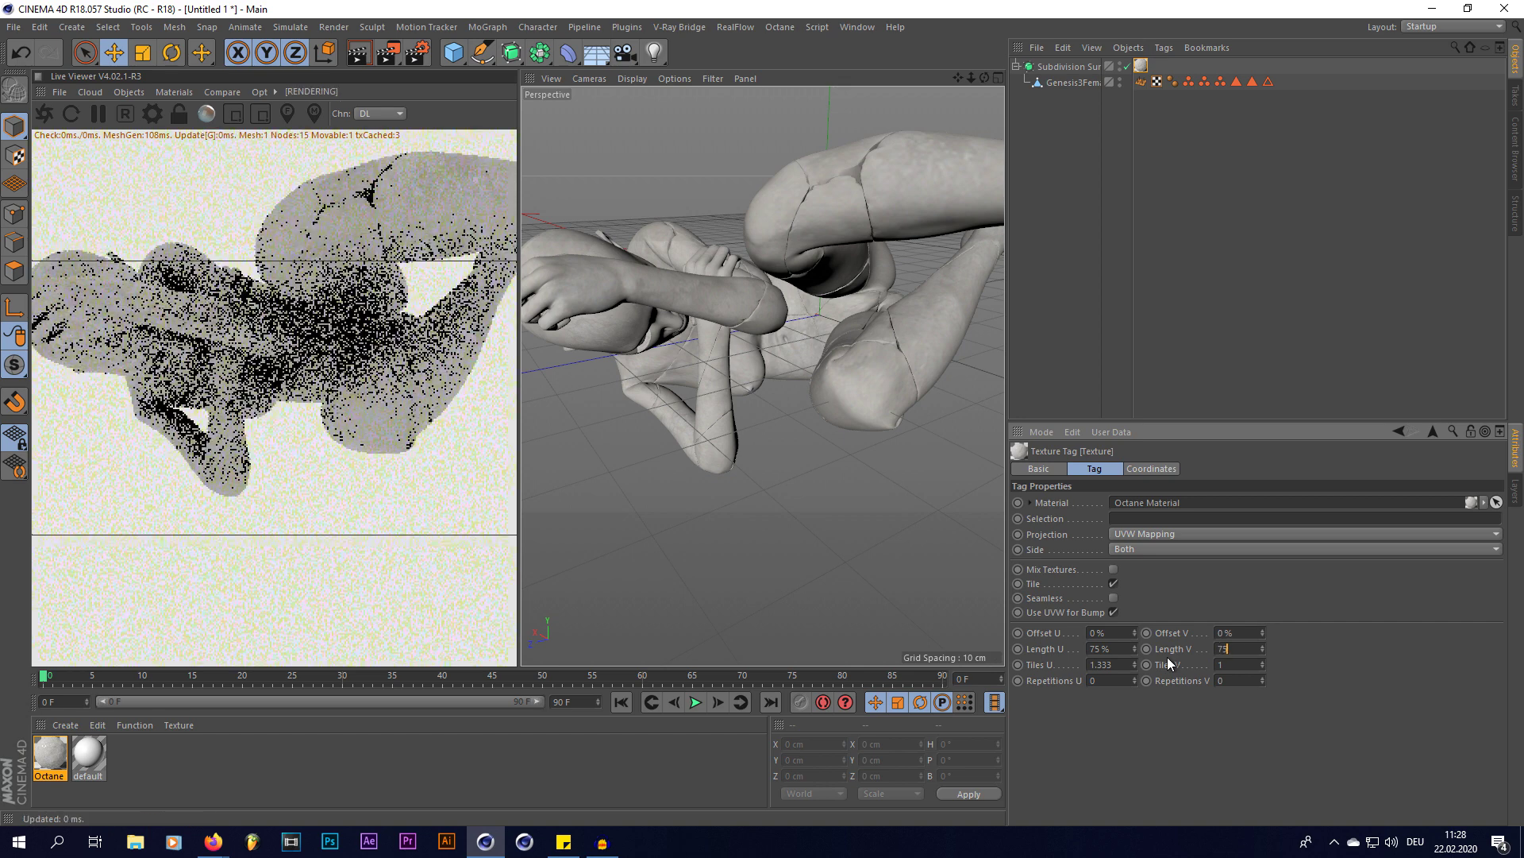
key(Return)
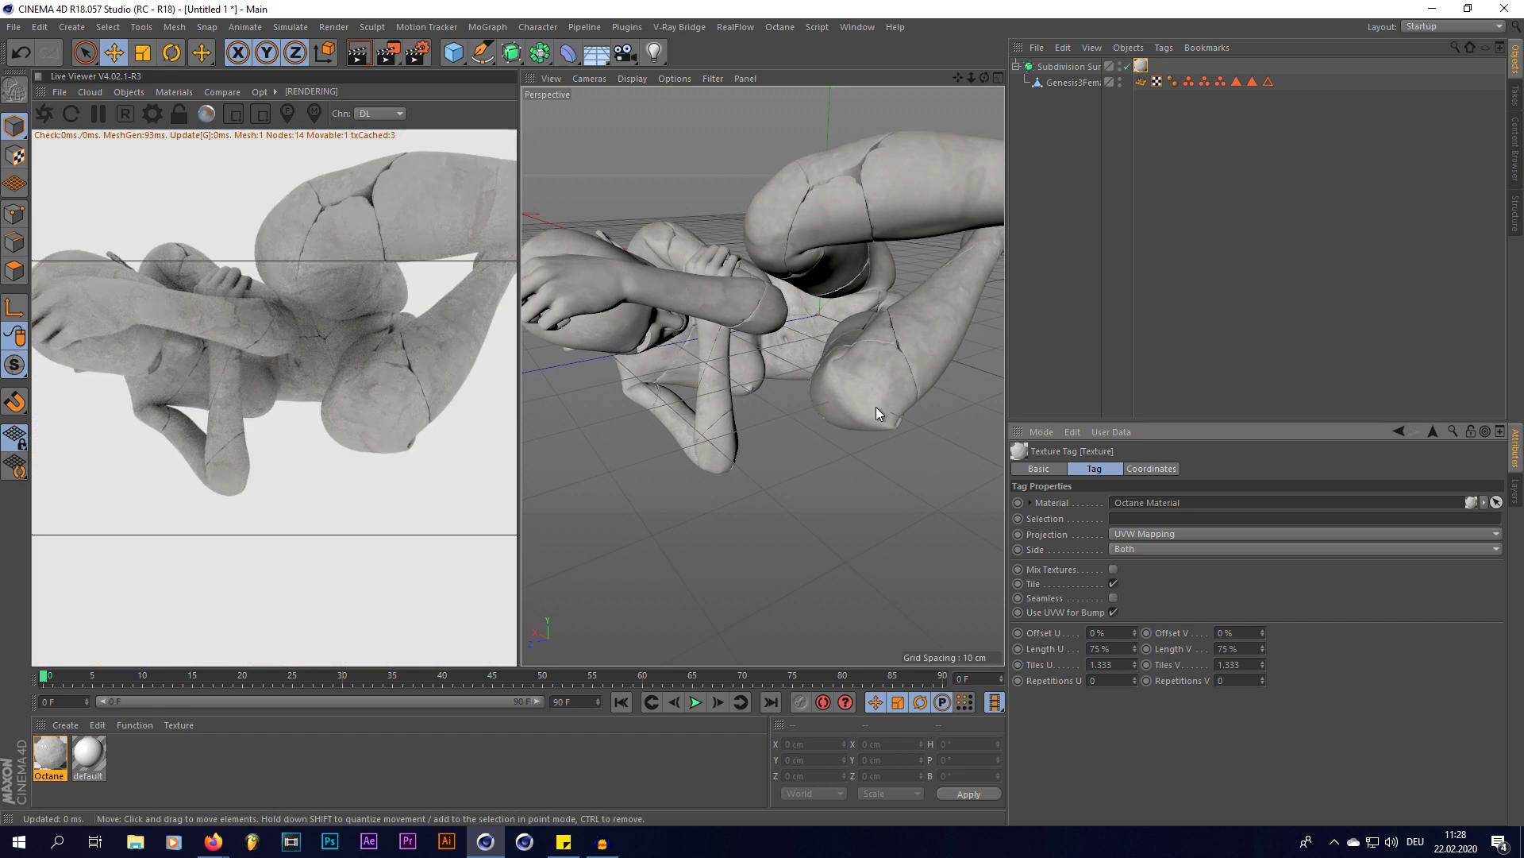
drag(1121, 652, 1024, 660)
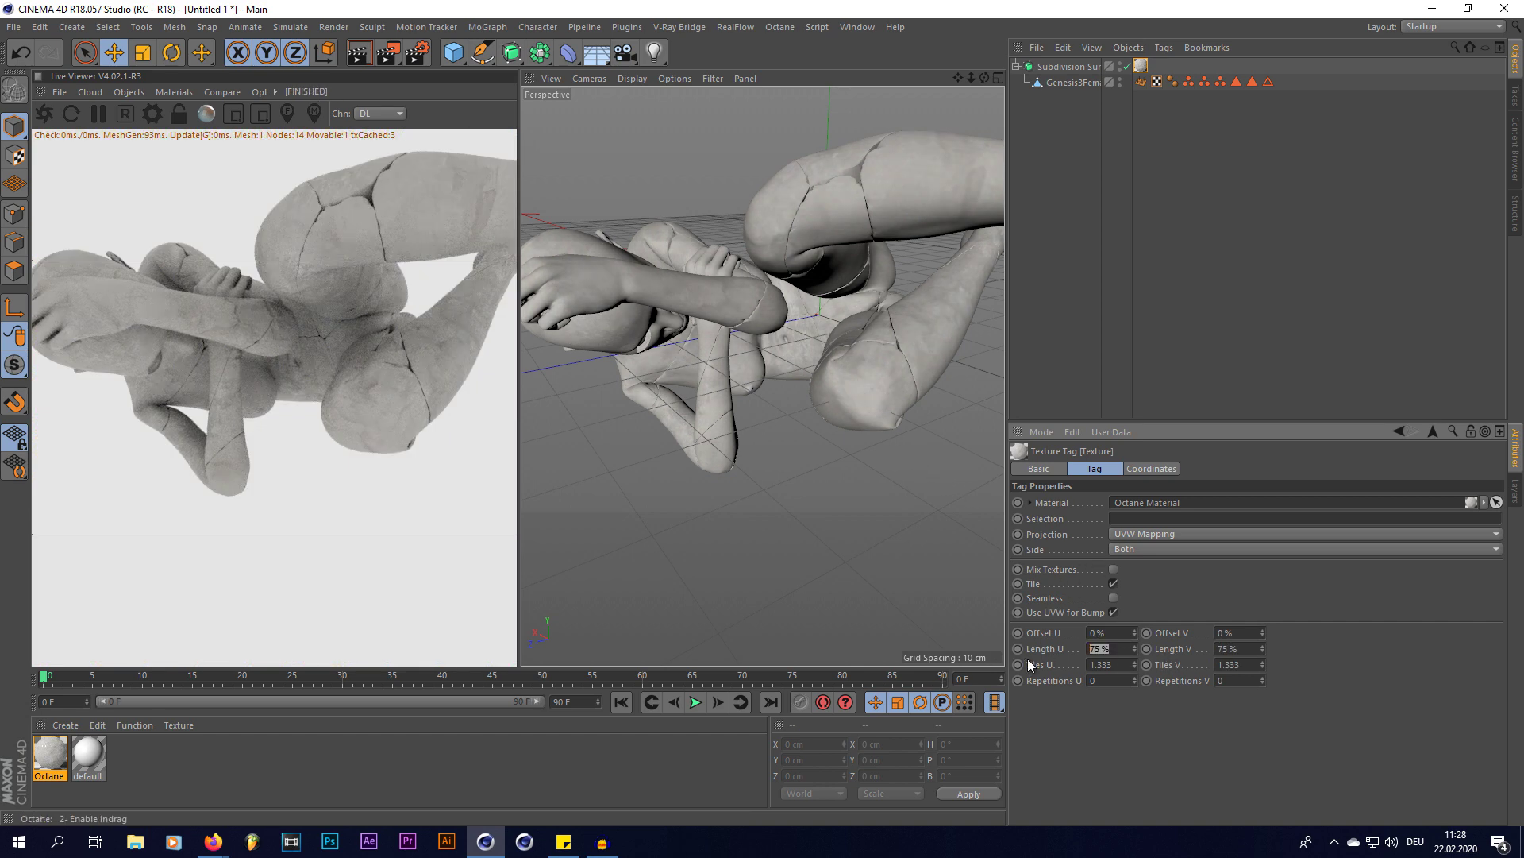
text(40)
key(Tab)
text(40)
key(Return)
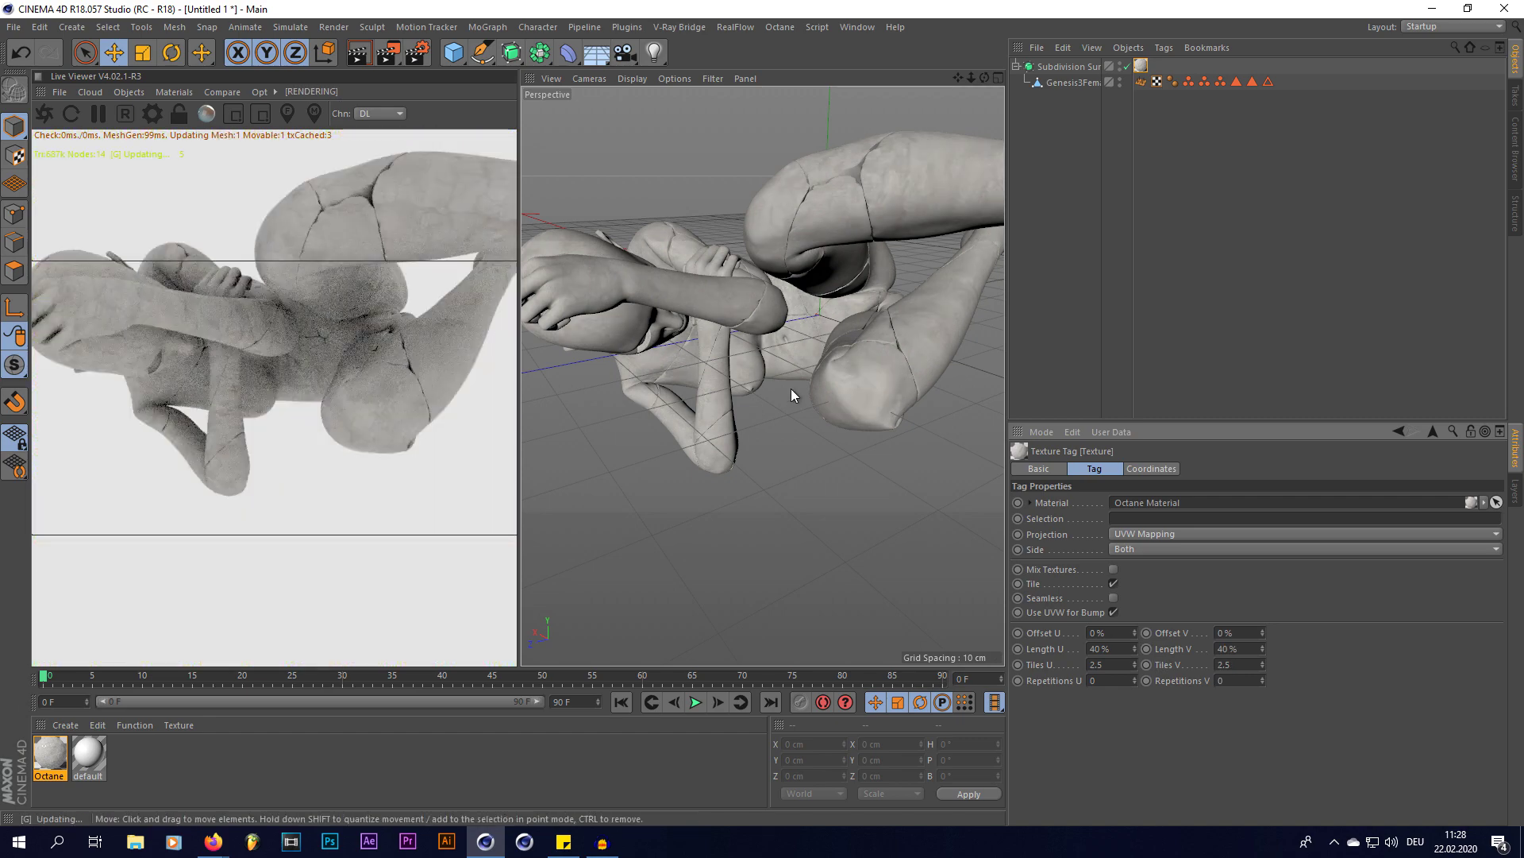
scroll(792, 389, down, 4)
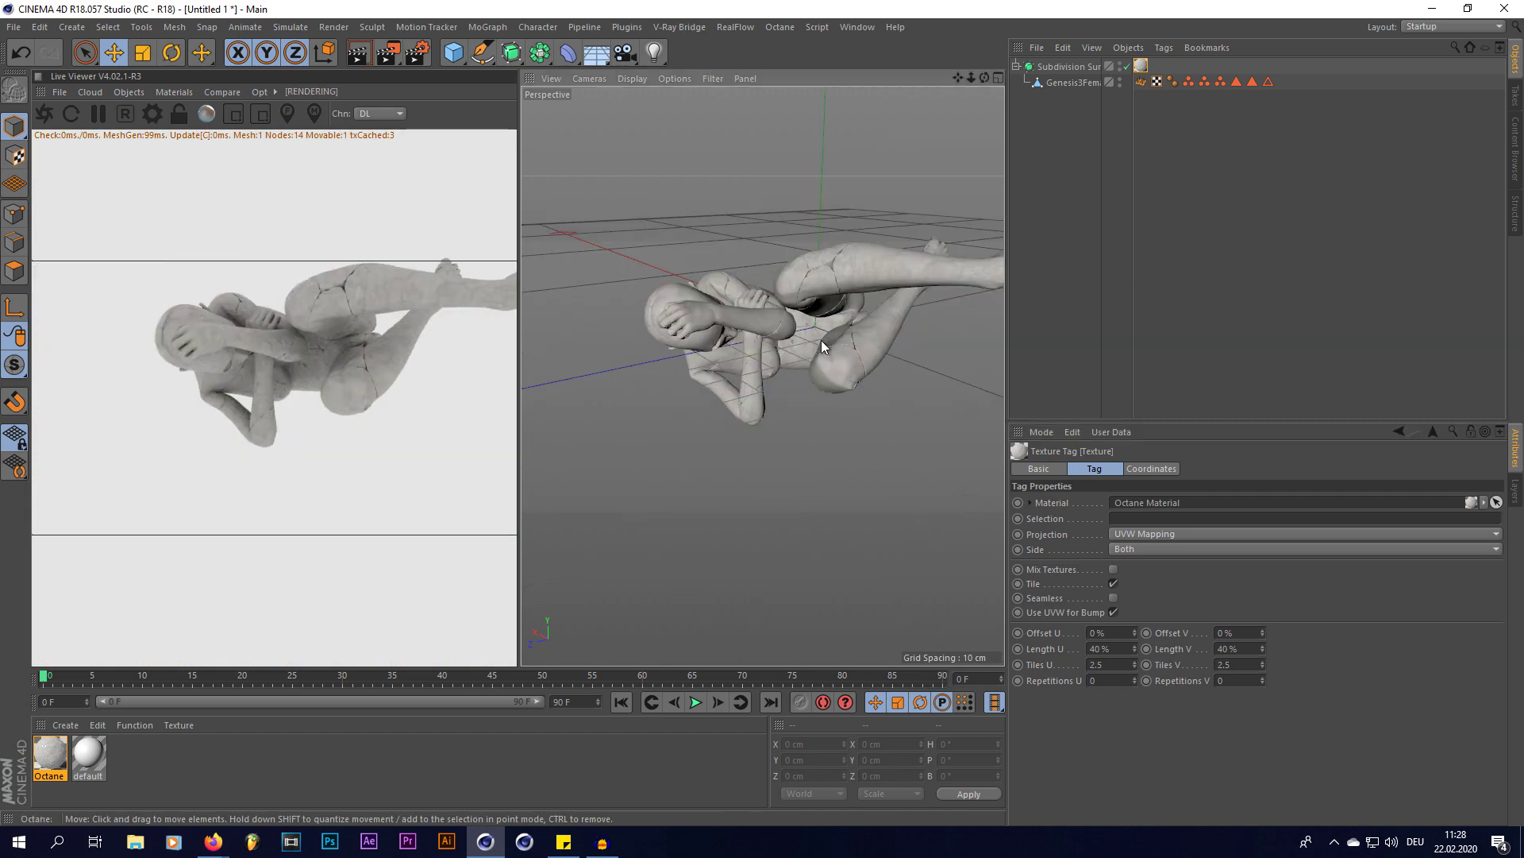
mouse_move(986, 78)
mouse_down()
mouse_move(1032, 89)
mouse_move(937, 89)
mouse_move(984, 80)
mouse_up()
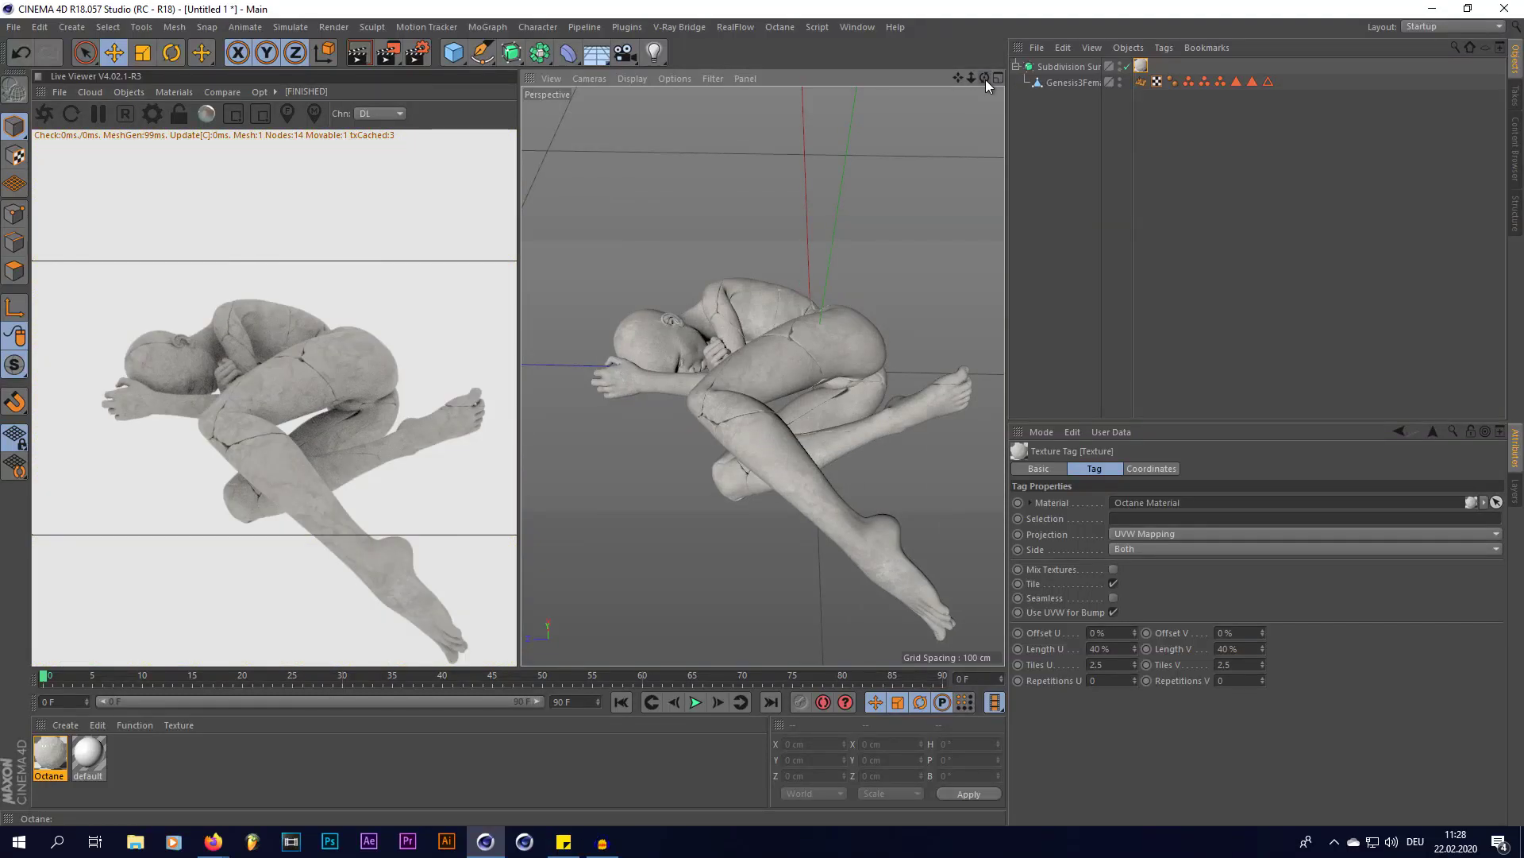